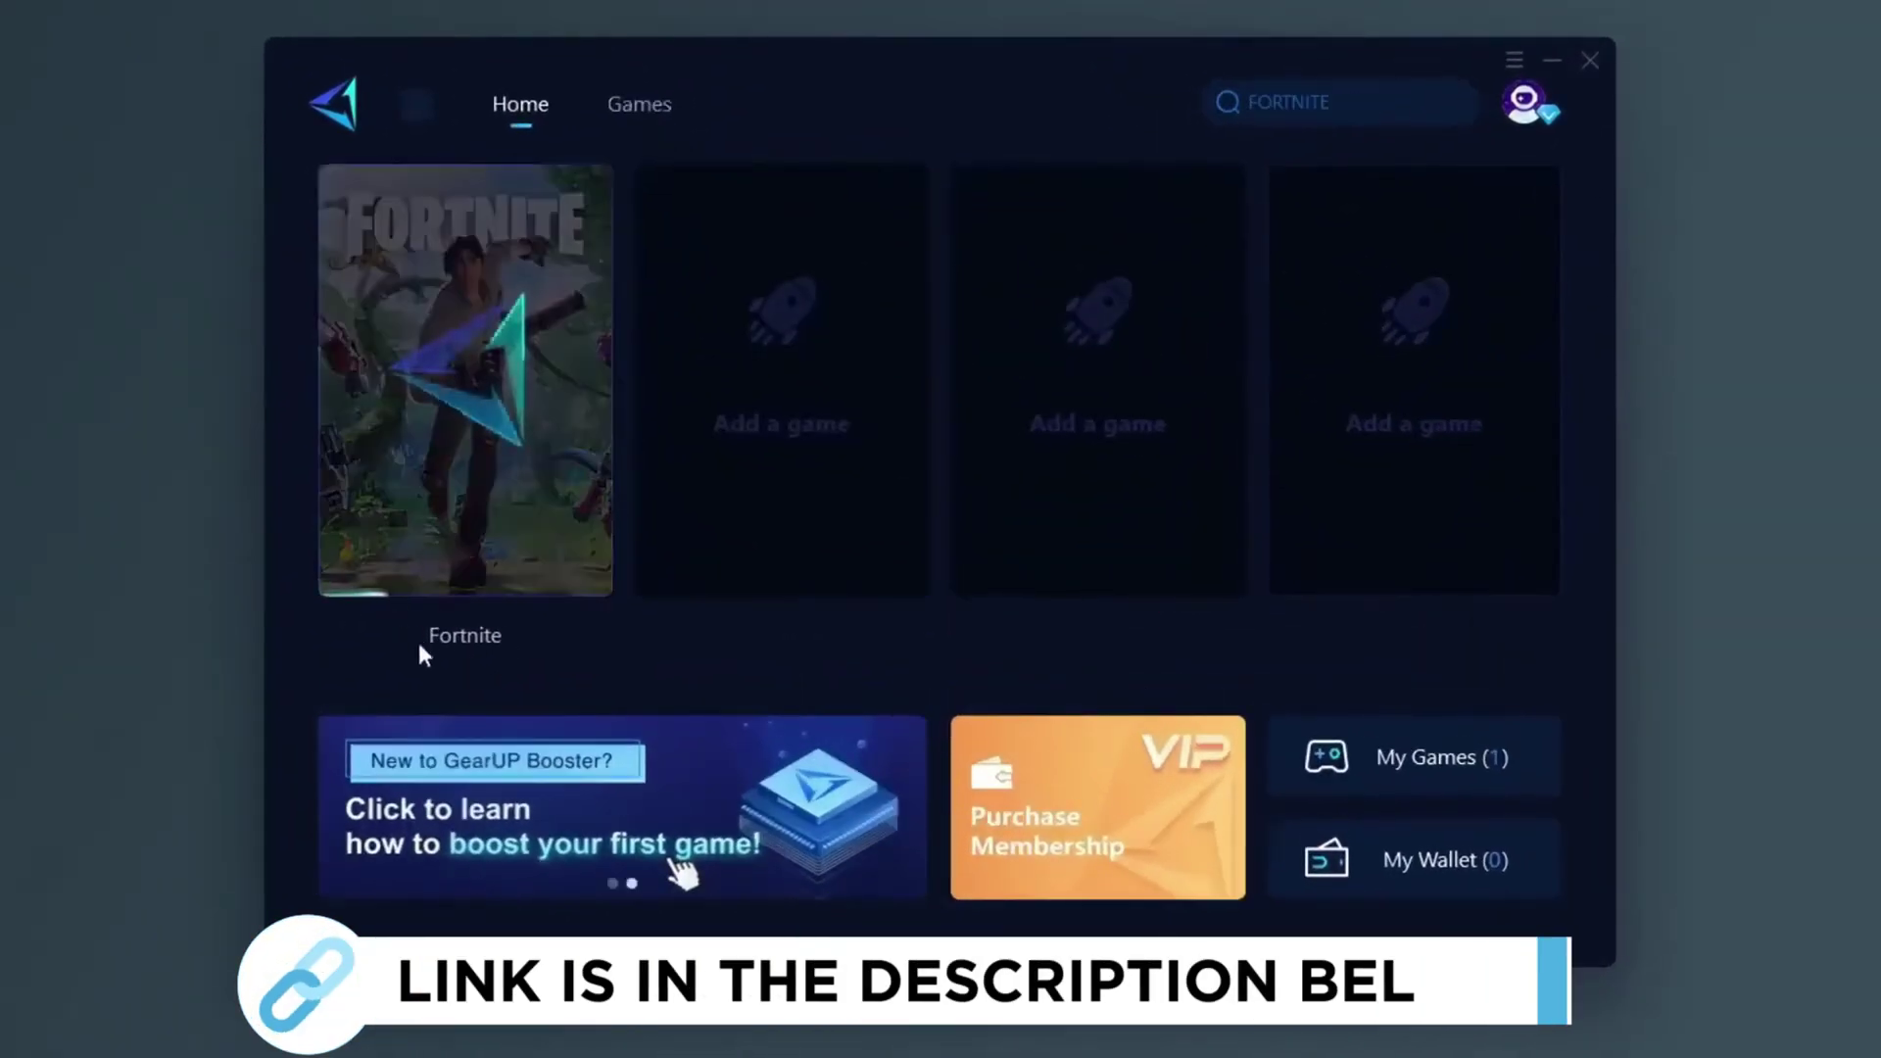
Boost Fortnite in GearUP Booster (56 ms ping, 0% loss) and follow the GearUP Booster link
click(456, 657)
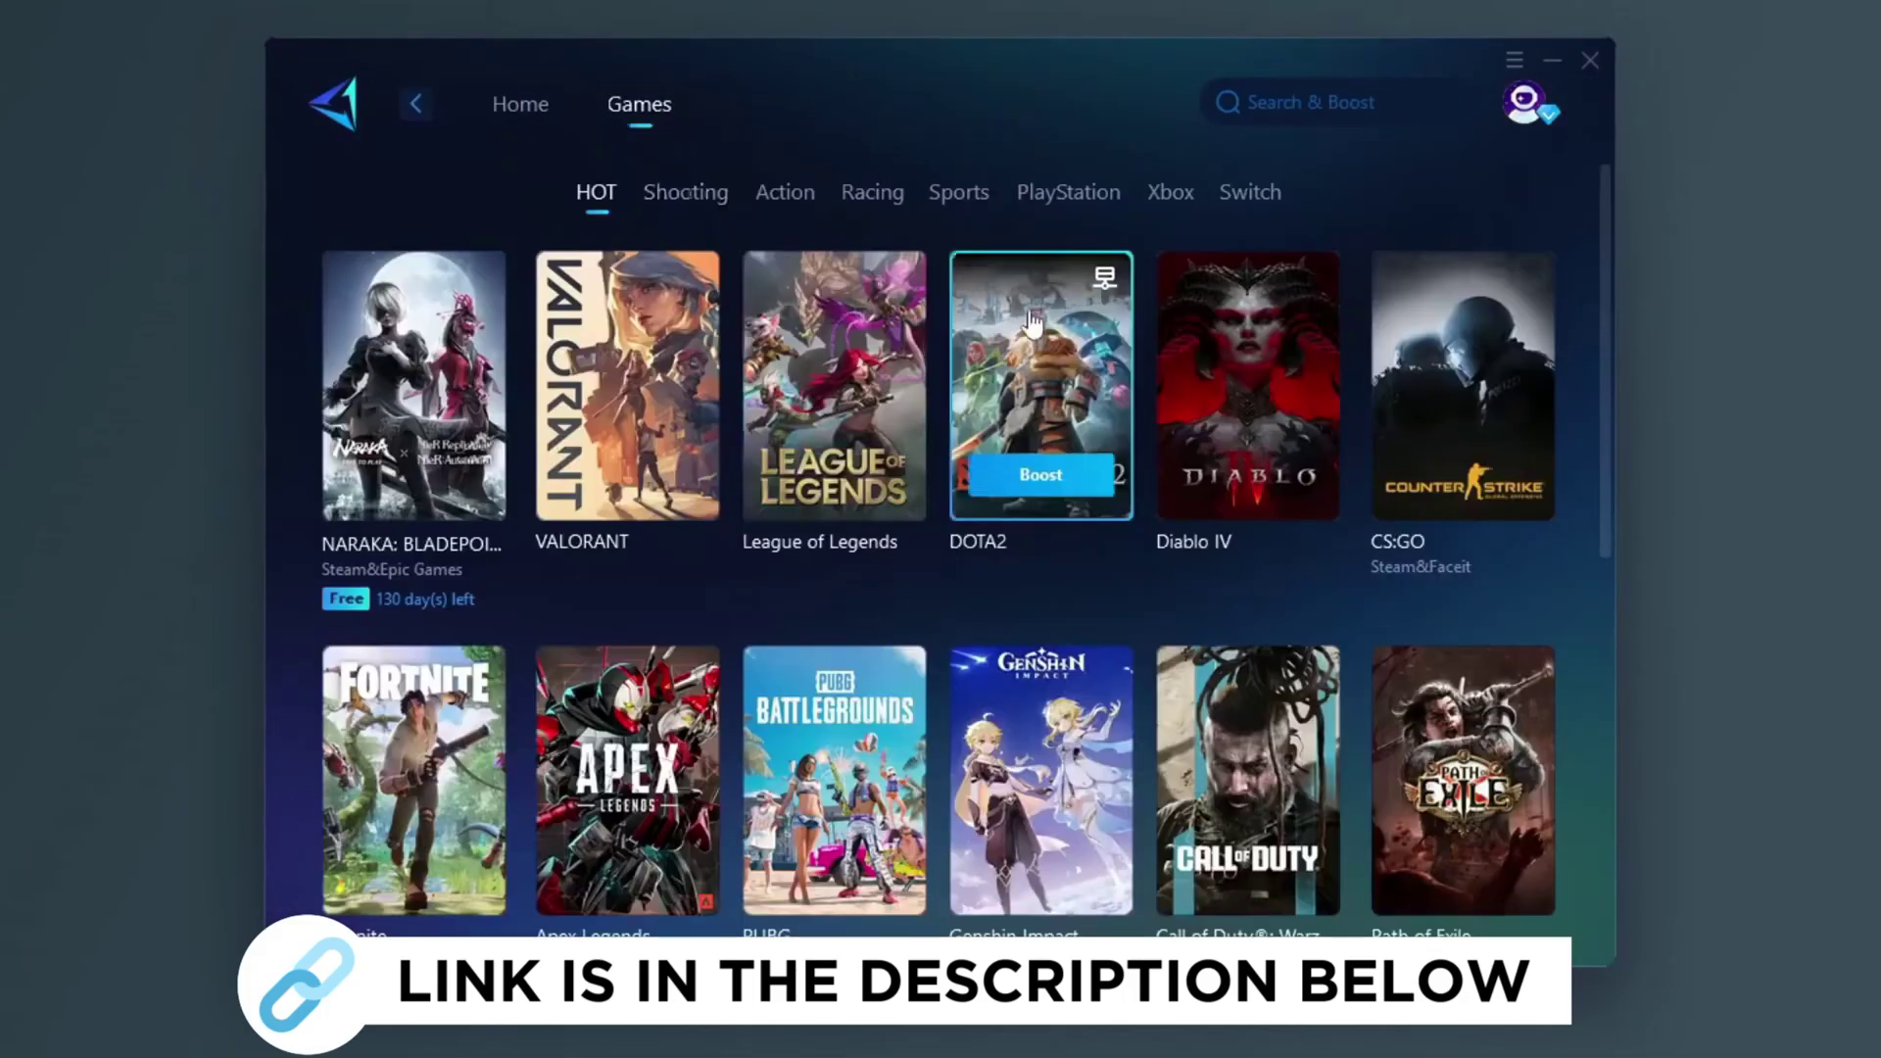
scroll(888, 296, down, 1)
scroll(842, 432, down, 1)
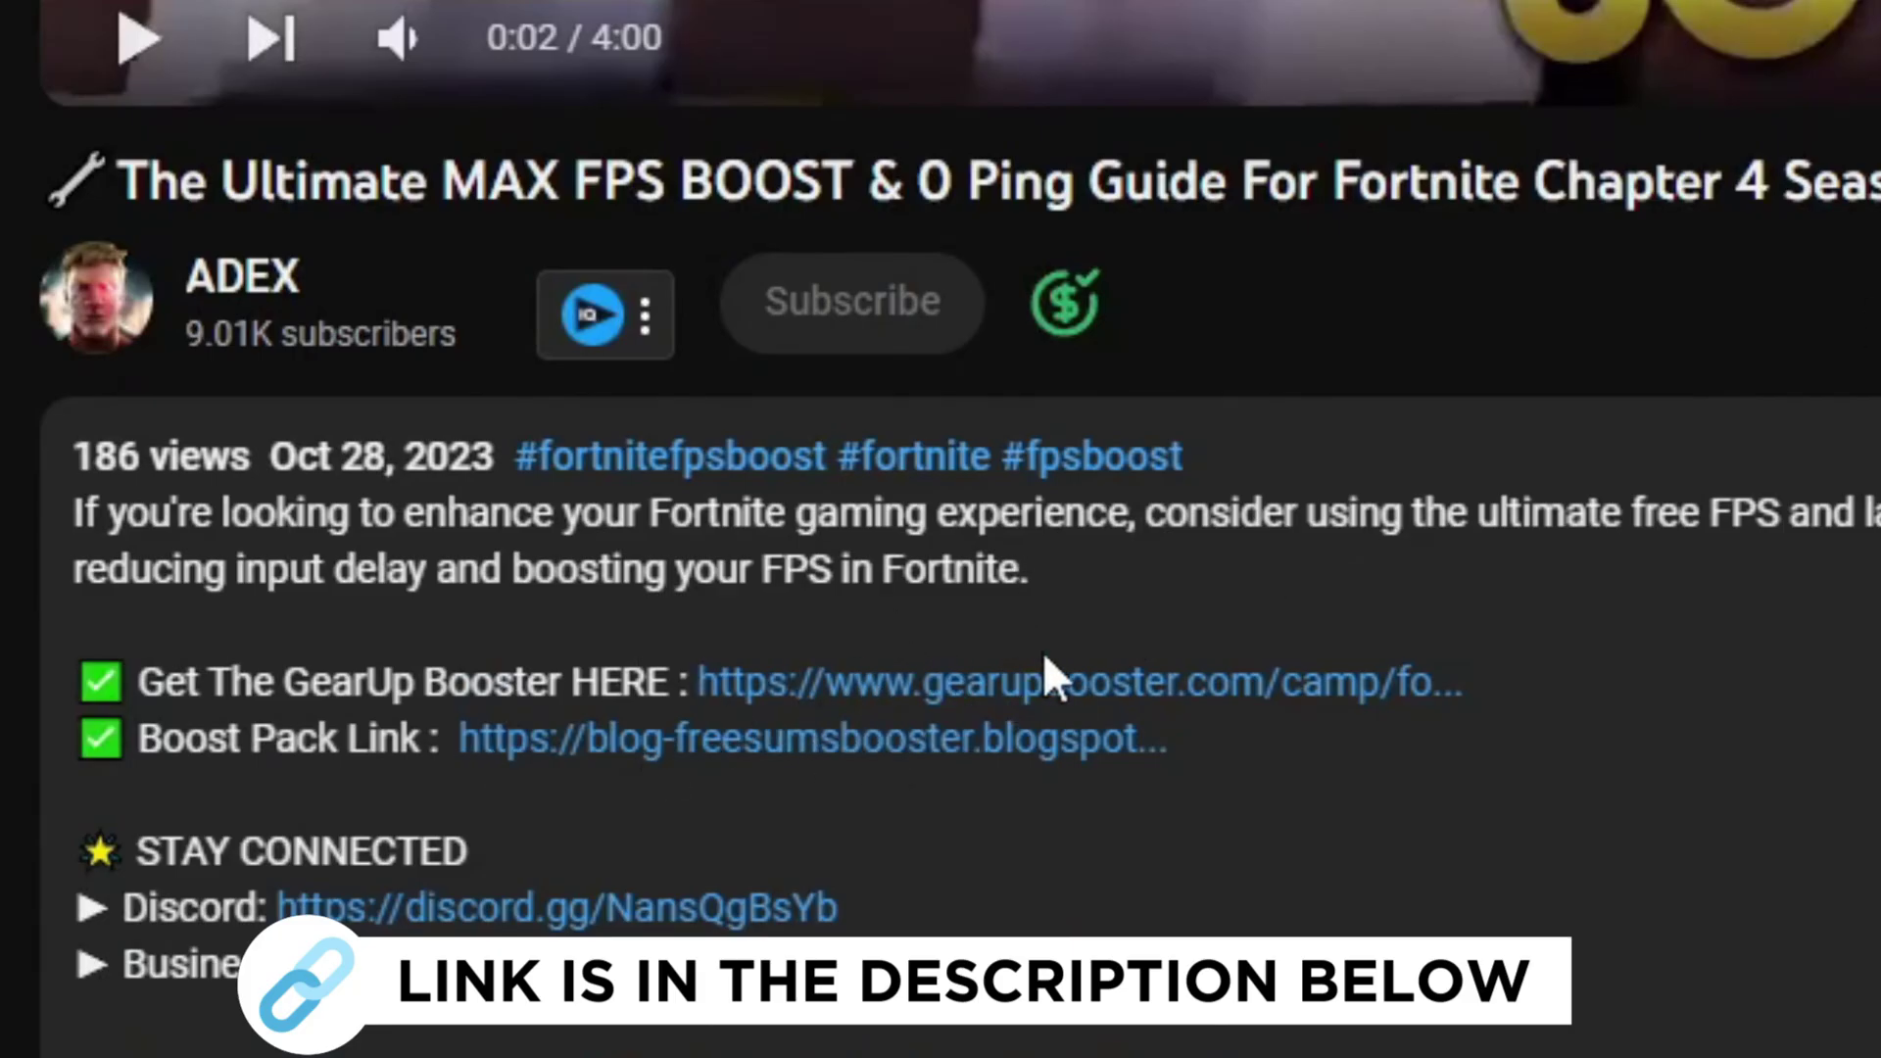
click(1042, 676)
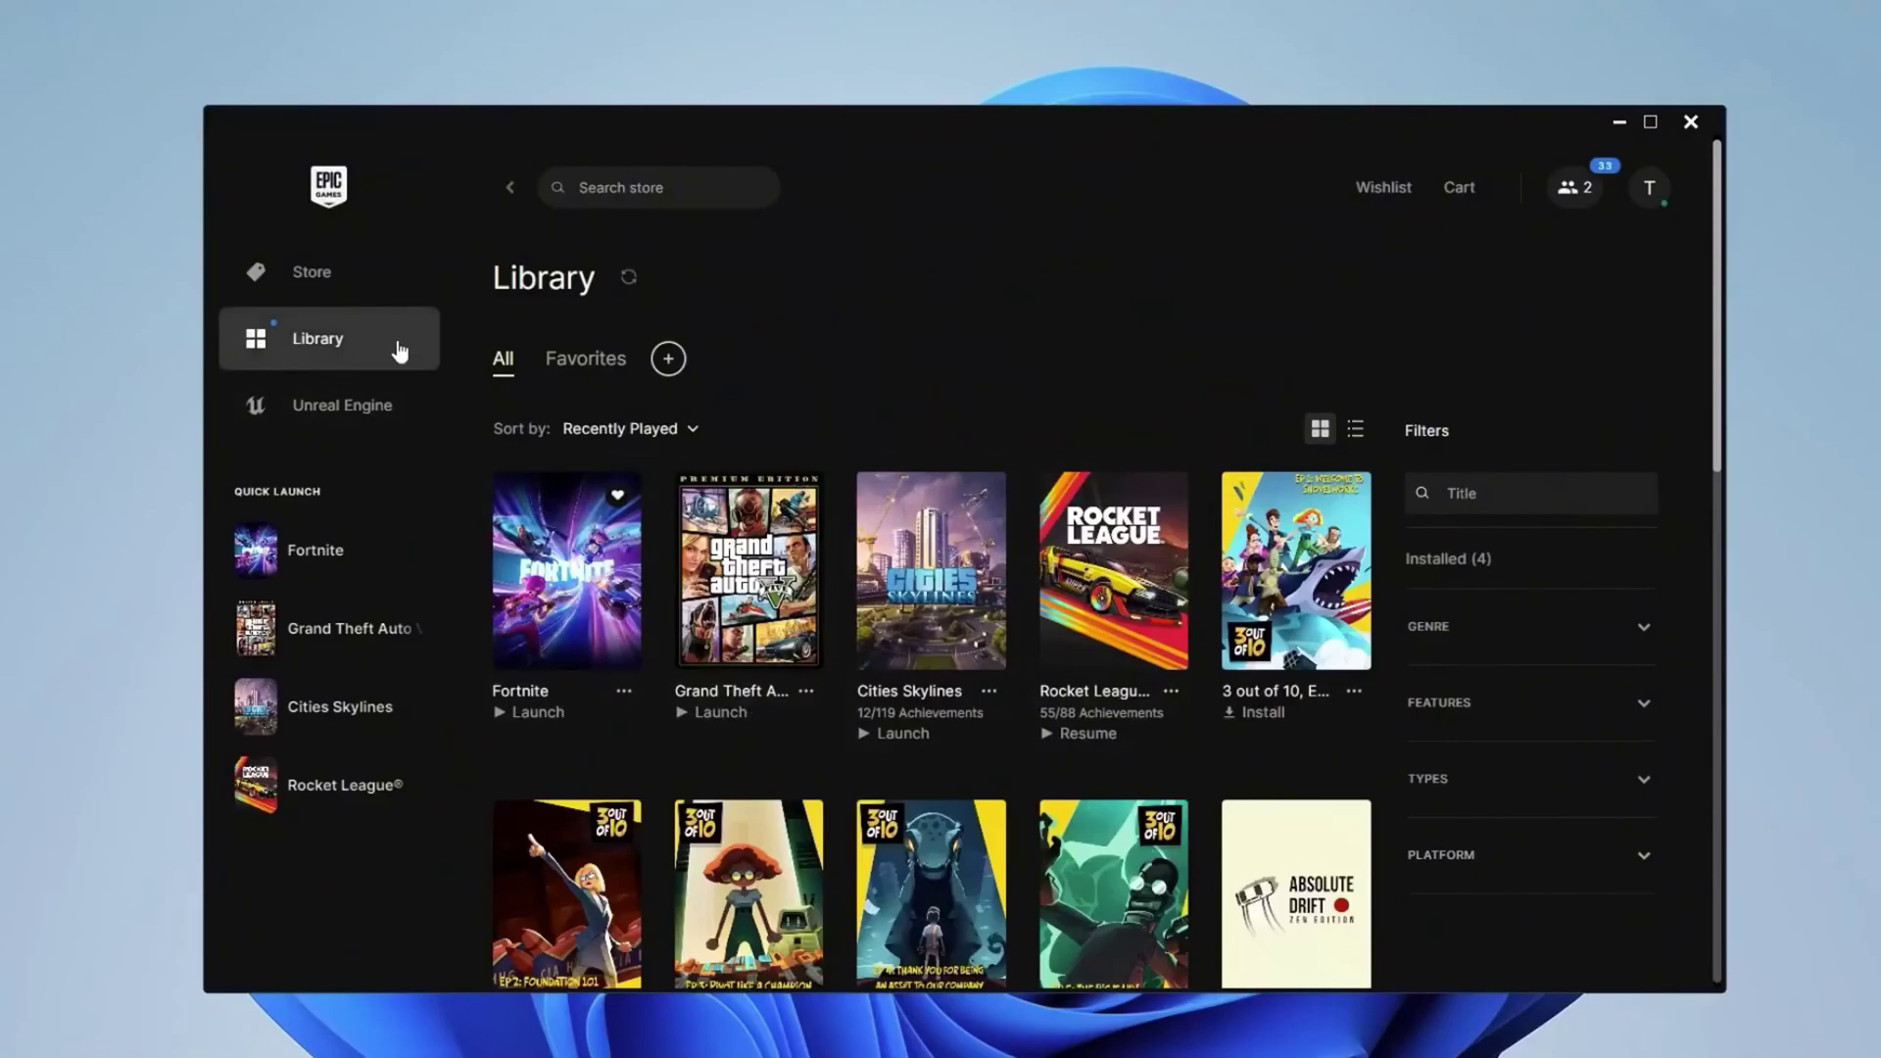
Open Fortnite's Options from its '...' menu in the Epic Games Launcher Library
click(623, 693)
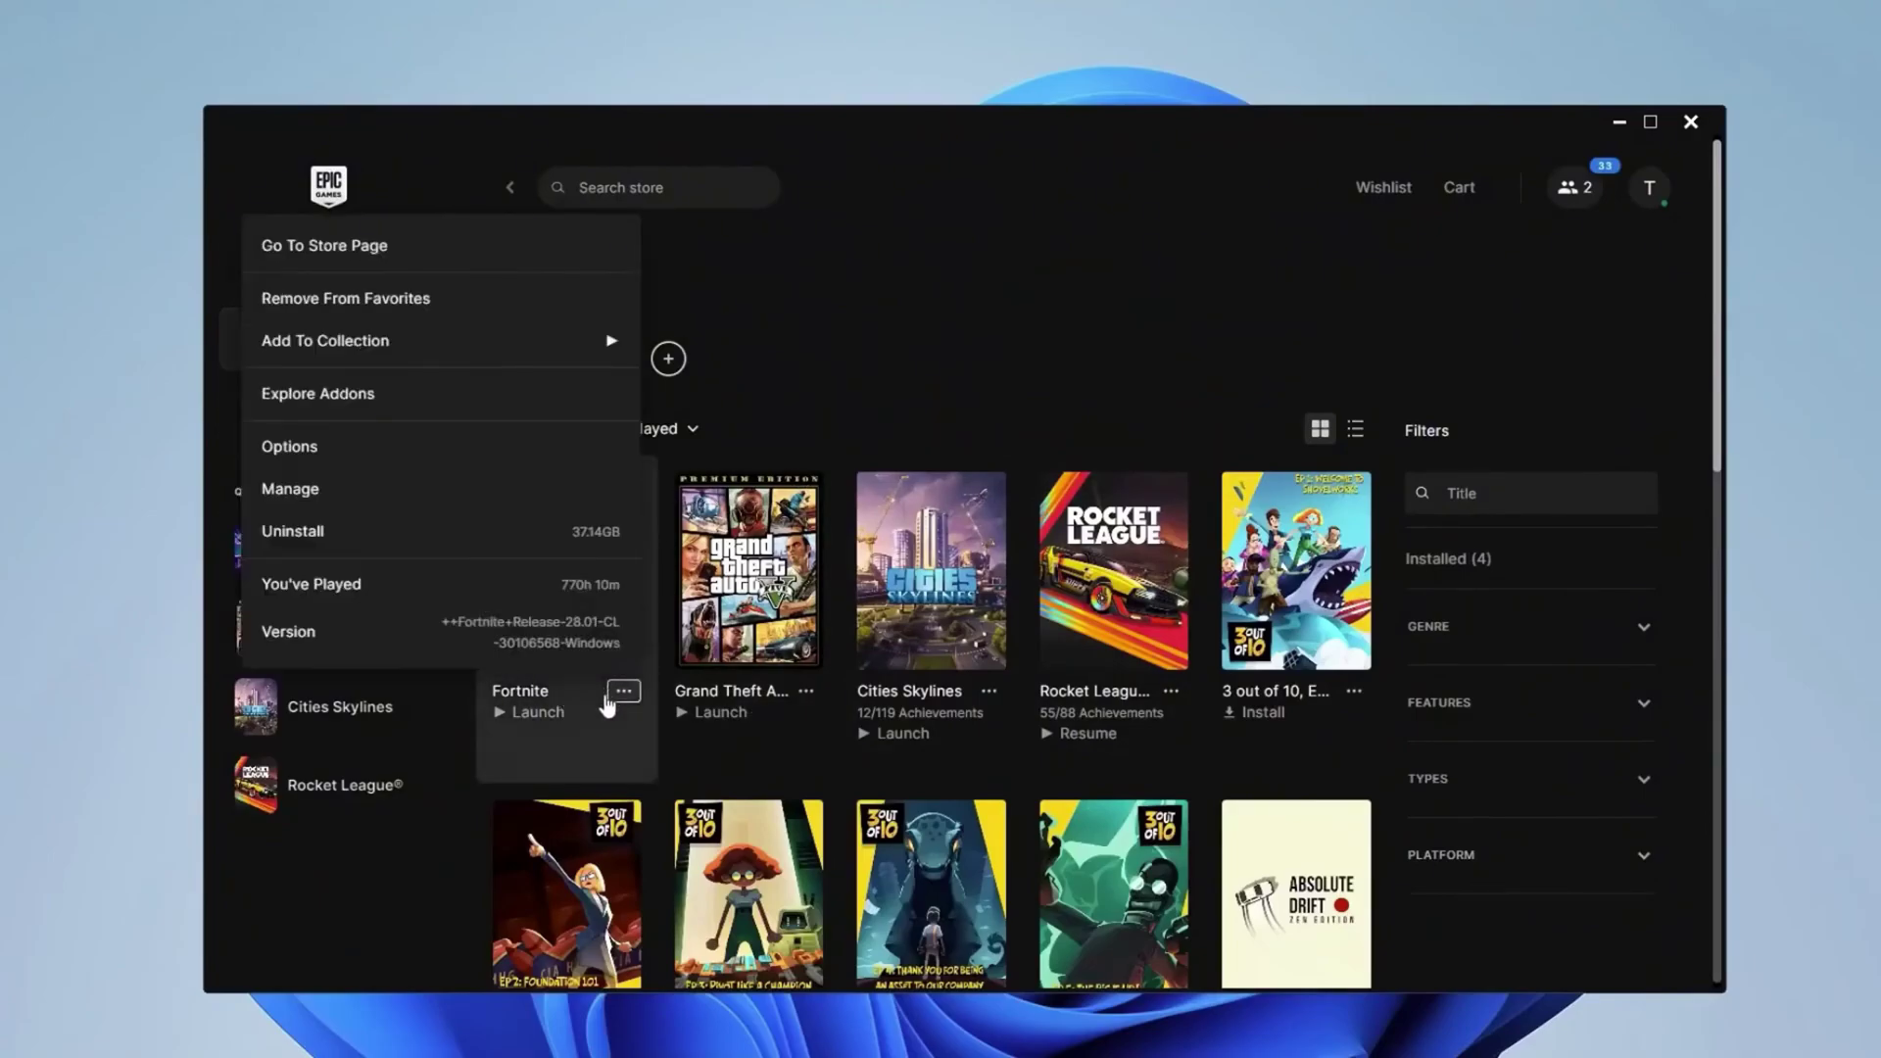
click(362, 449)
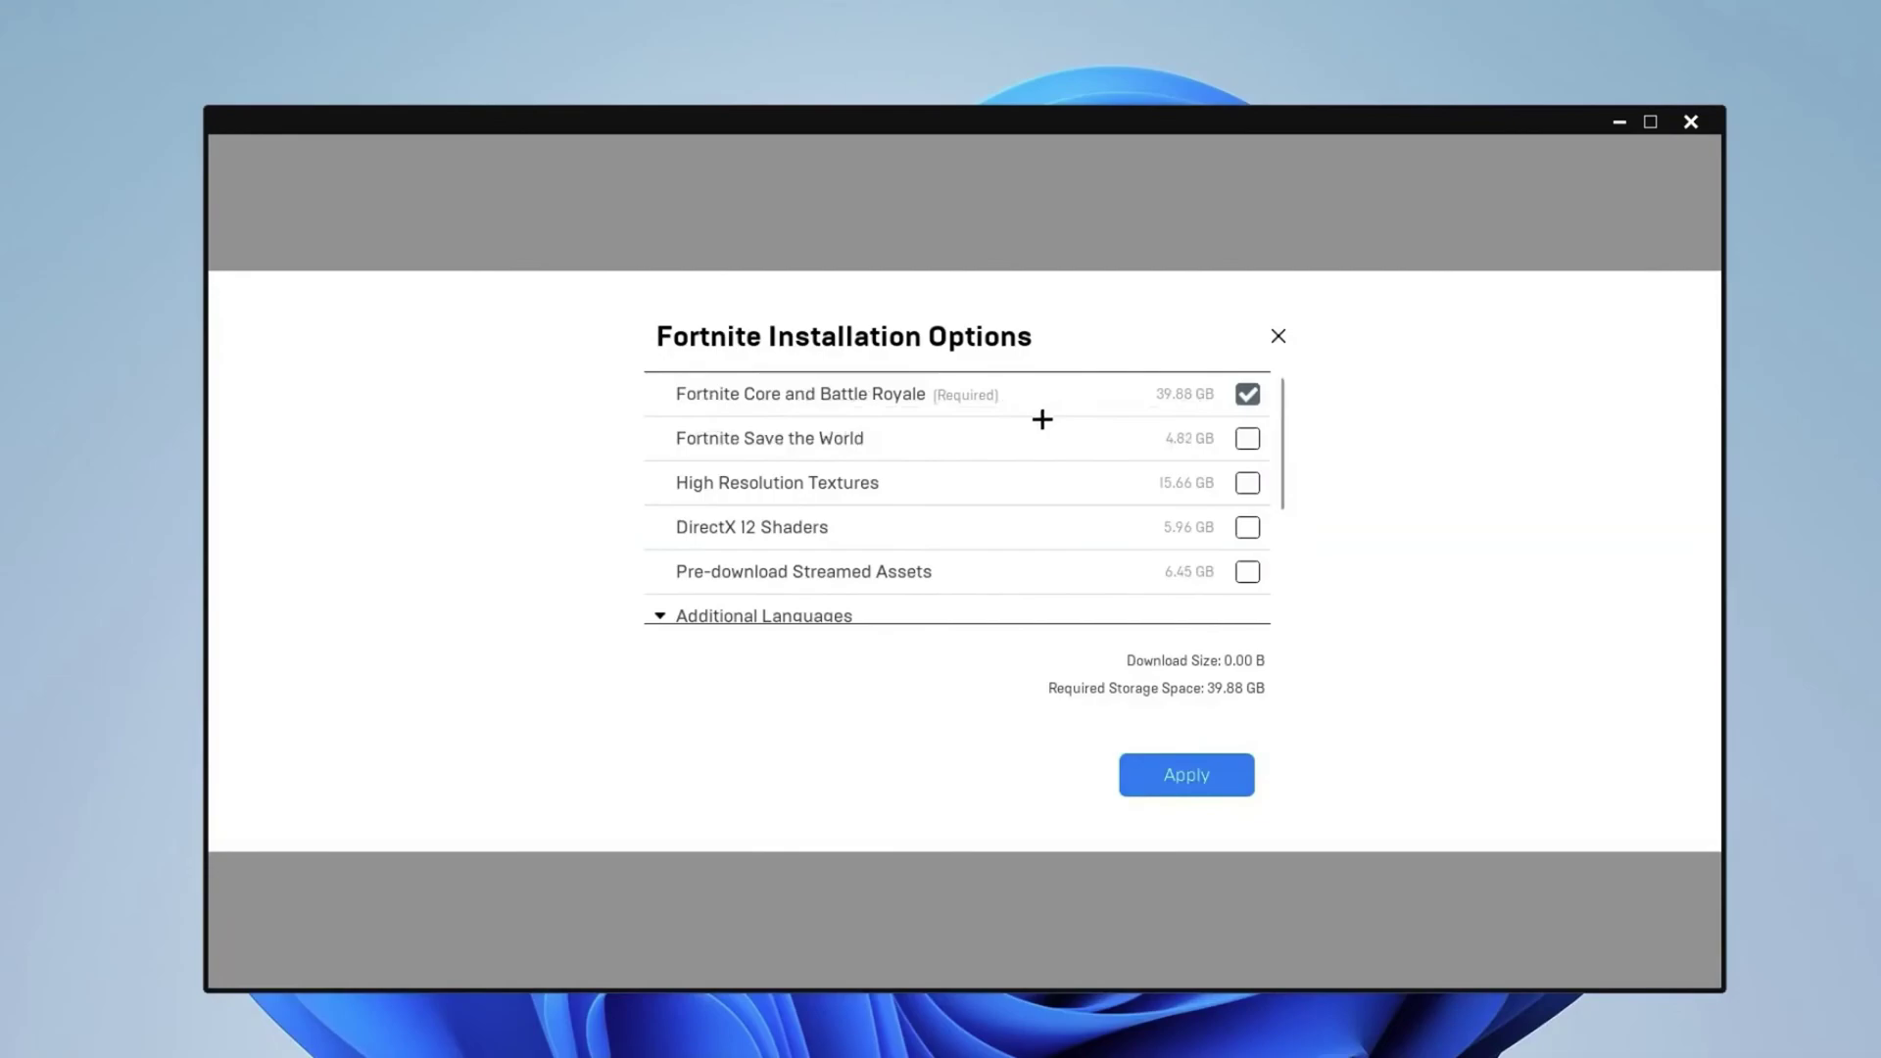
Apply Fortnite's installation with only Core and Battle Royale (39.88 GB) checked
scroll(980, 461, down, 1)
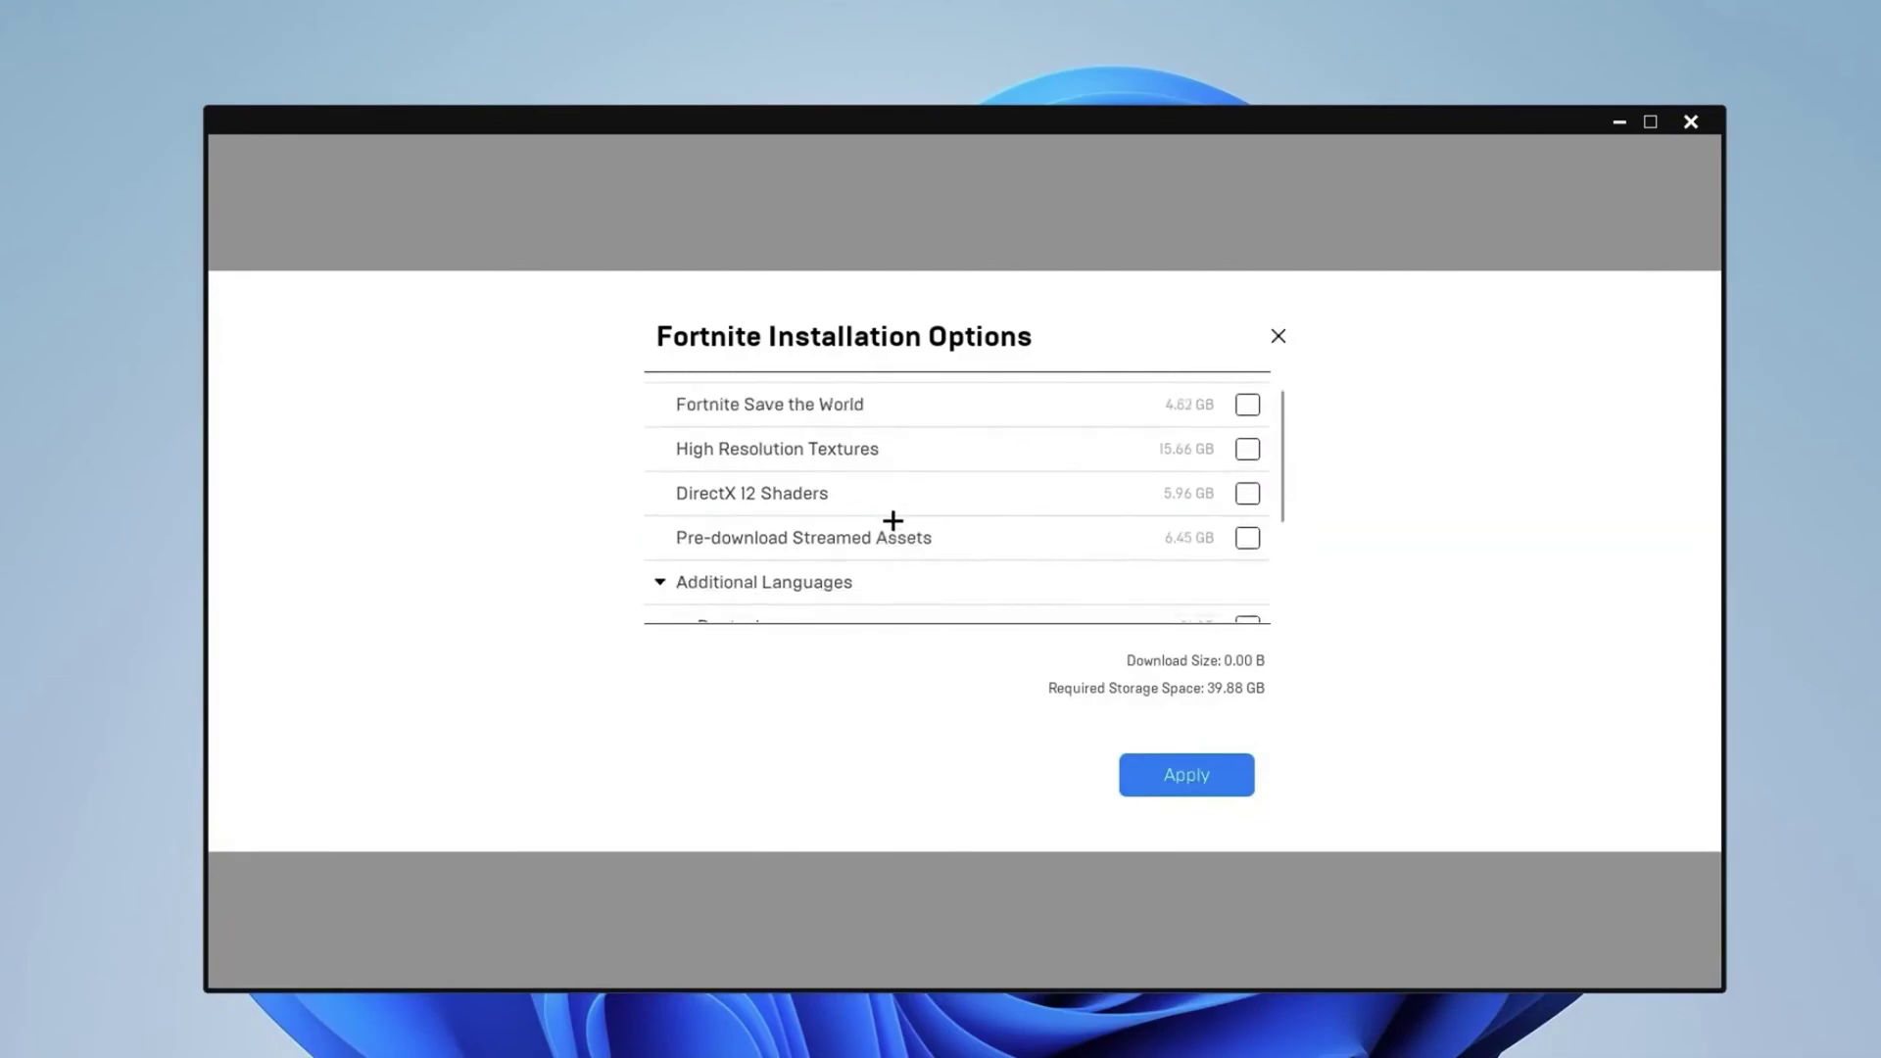
scroll(899, 500, up, 1)
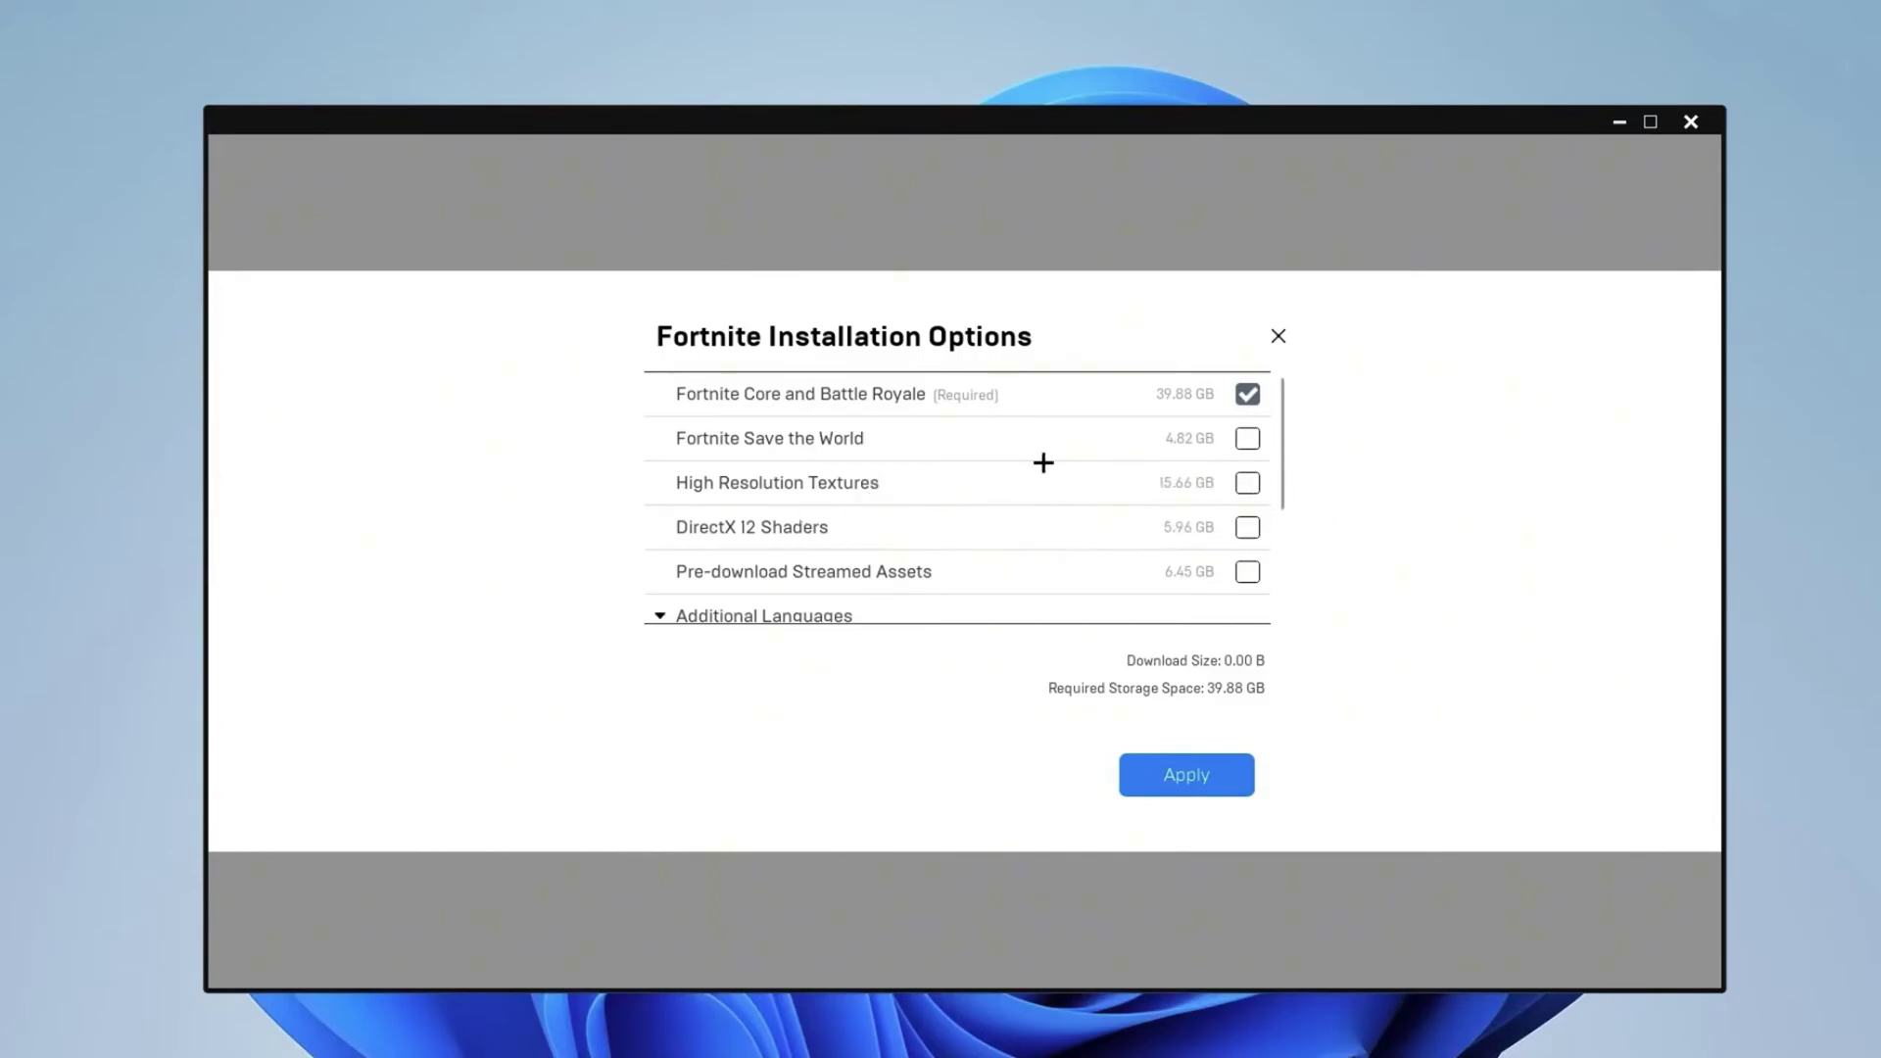
click(1240, 783)
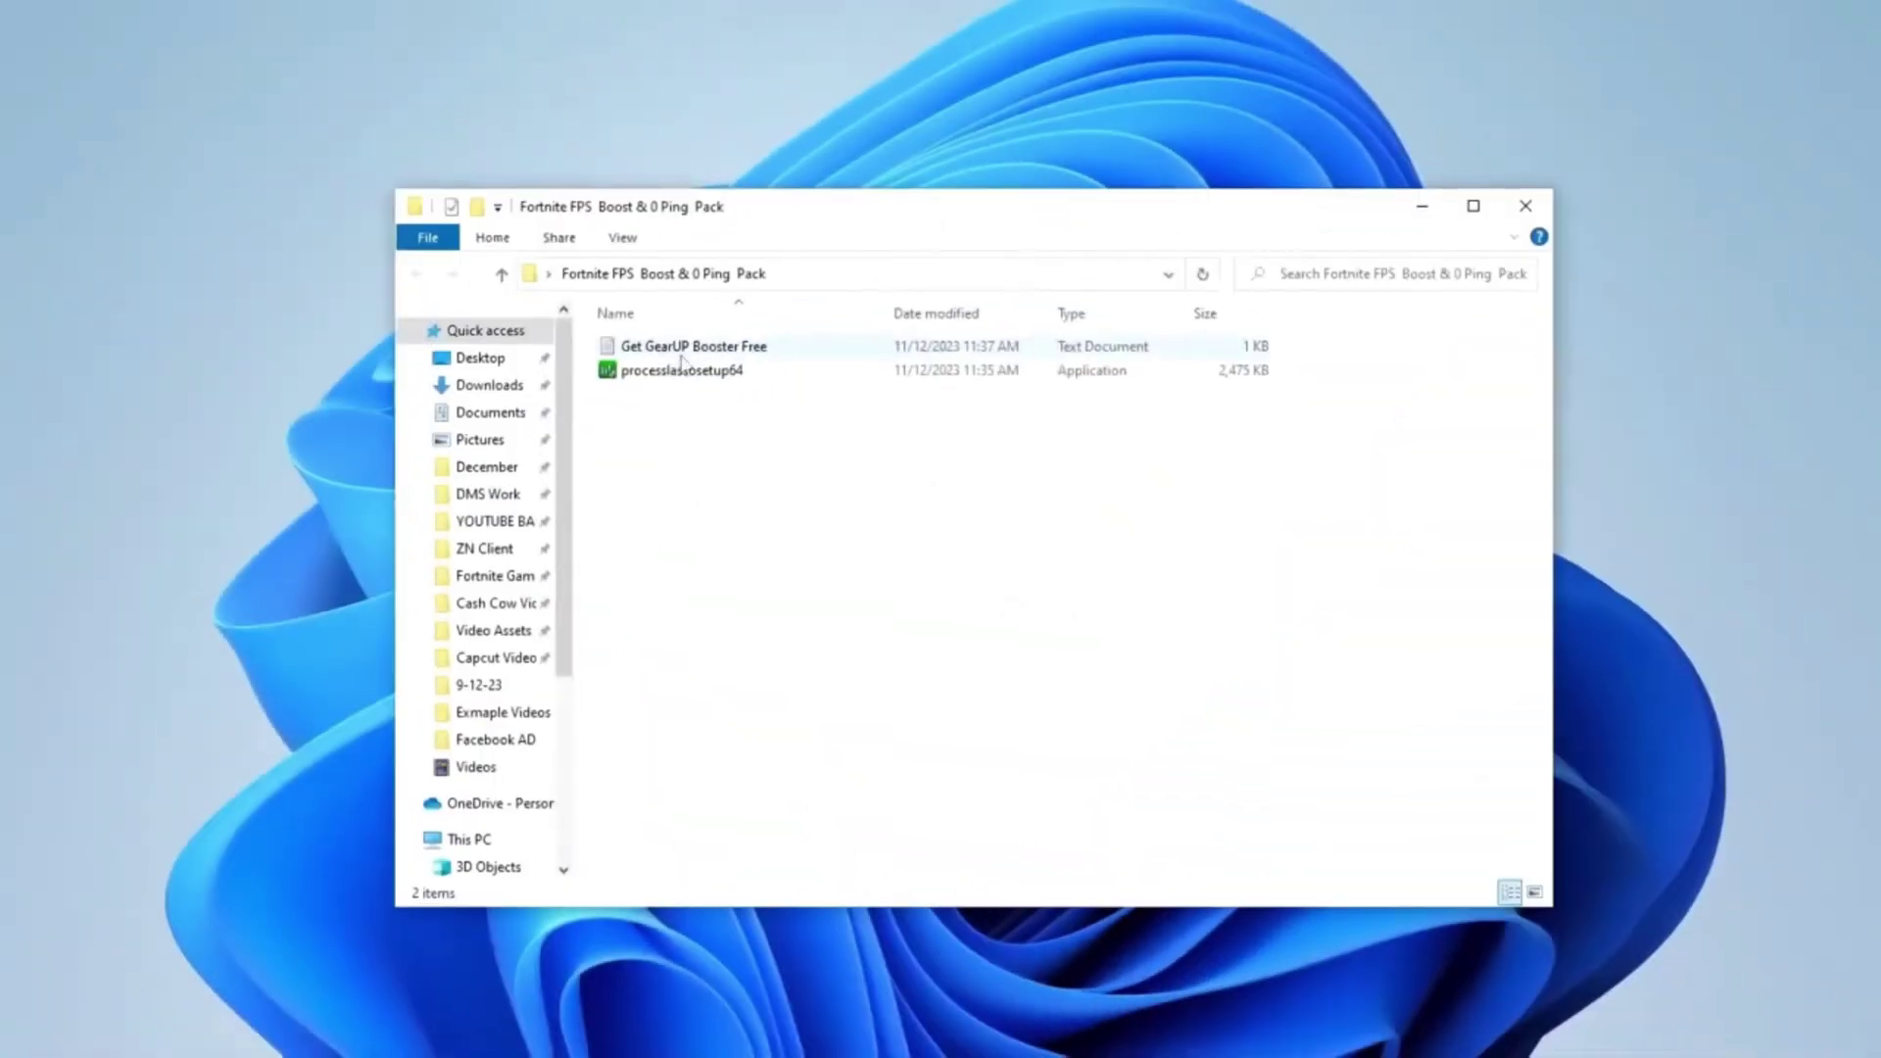
Select processlassosetup64 in the extracted Fortnite FPS Boost & 0 Ping Pack folder
click(800, 378)
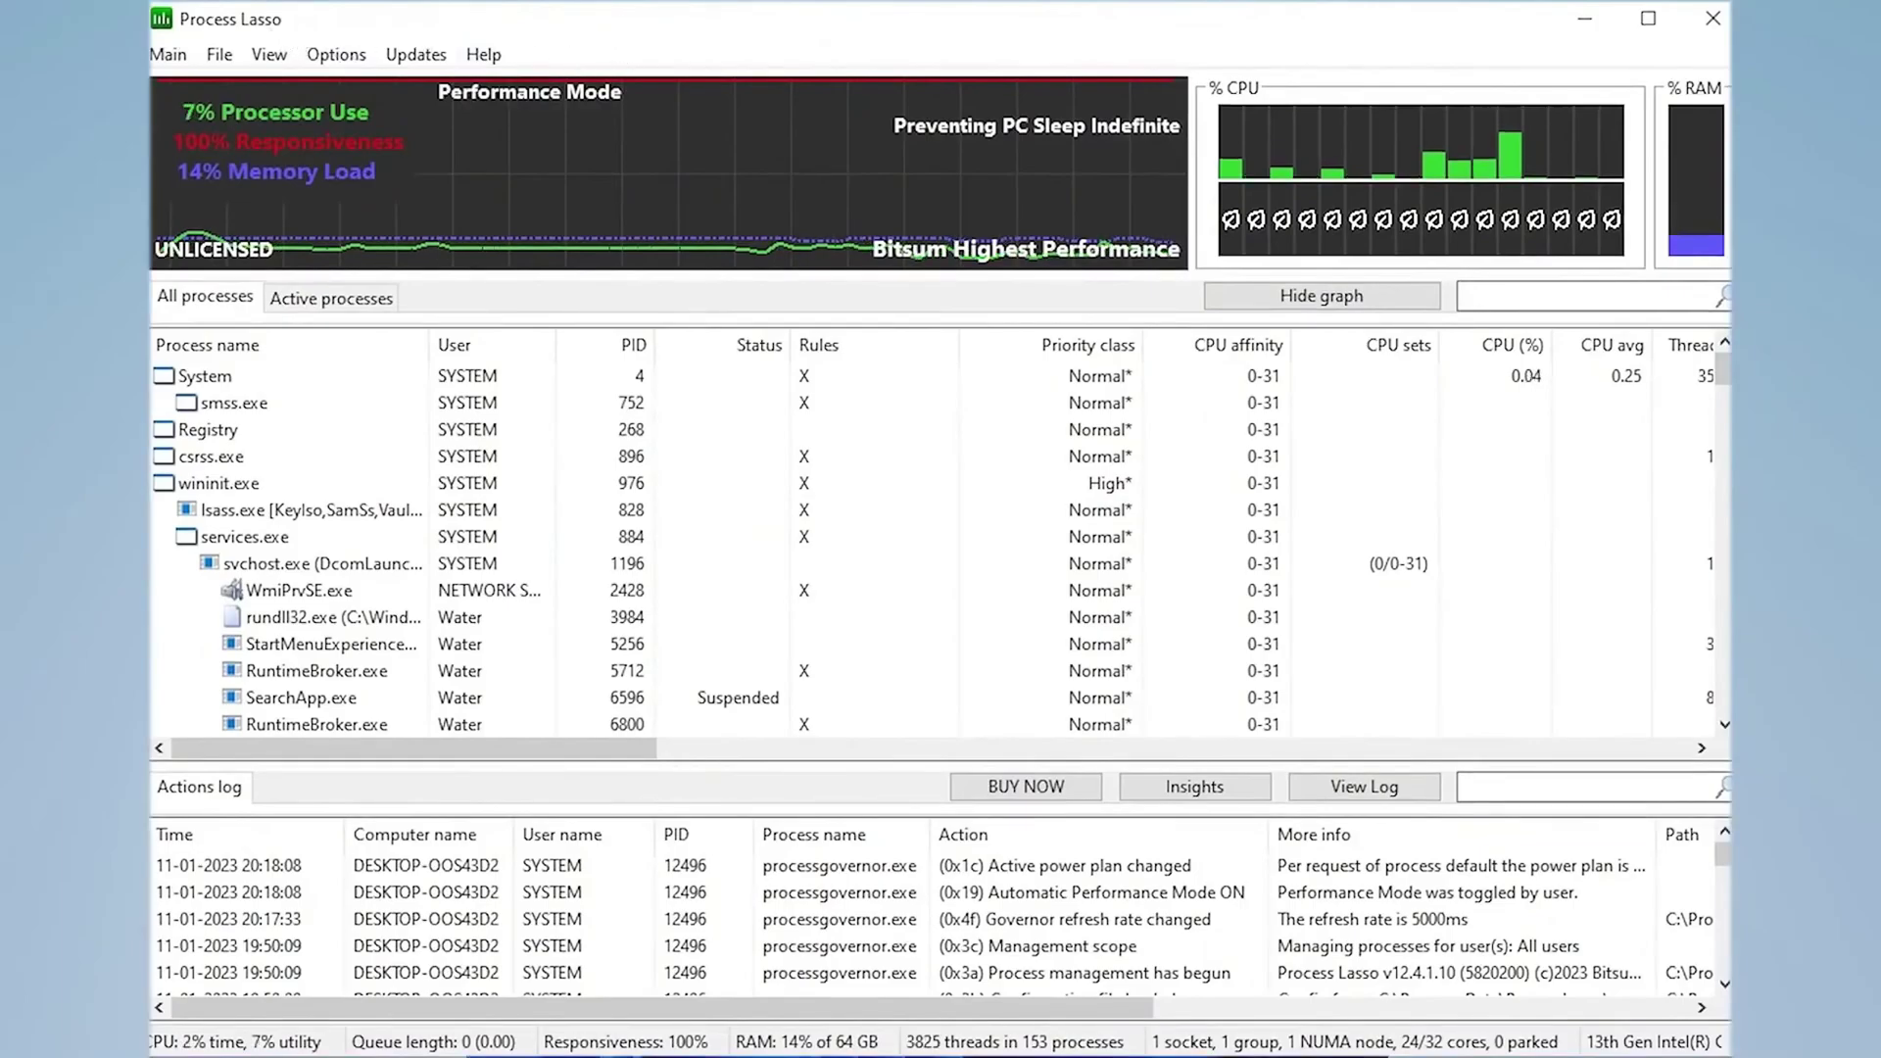
Switch Process Lasso's active power profile to Bitsum Highest Performance, keeping Performance Mode enabled
click(168, 56)
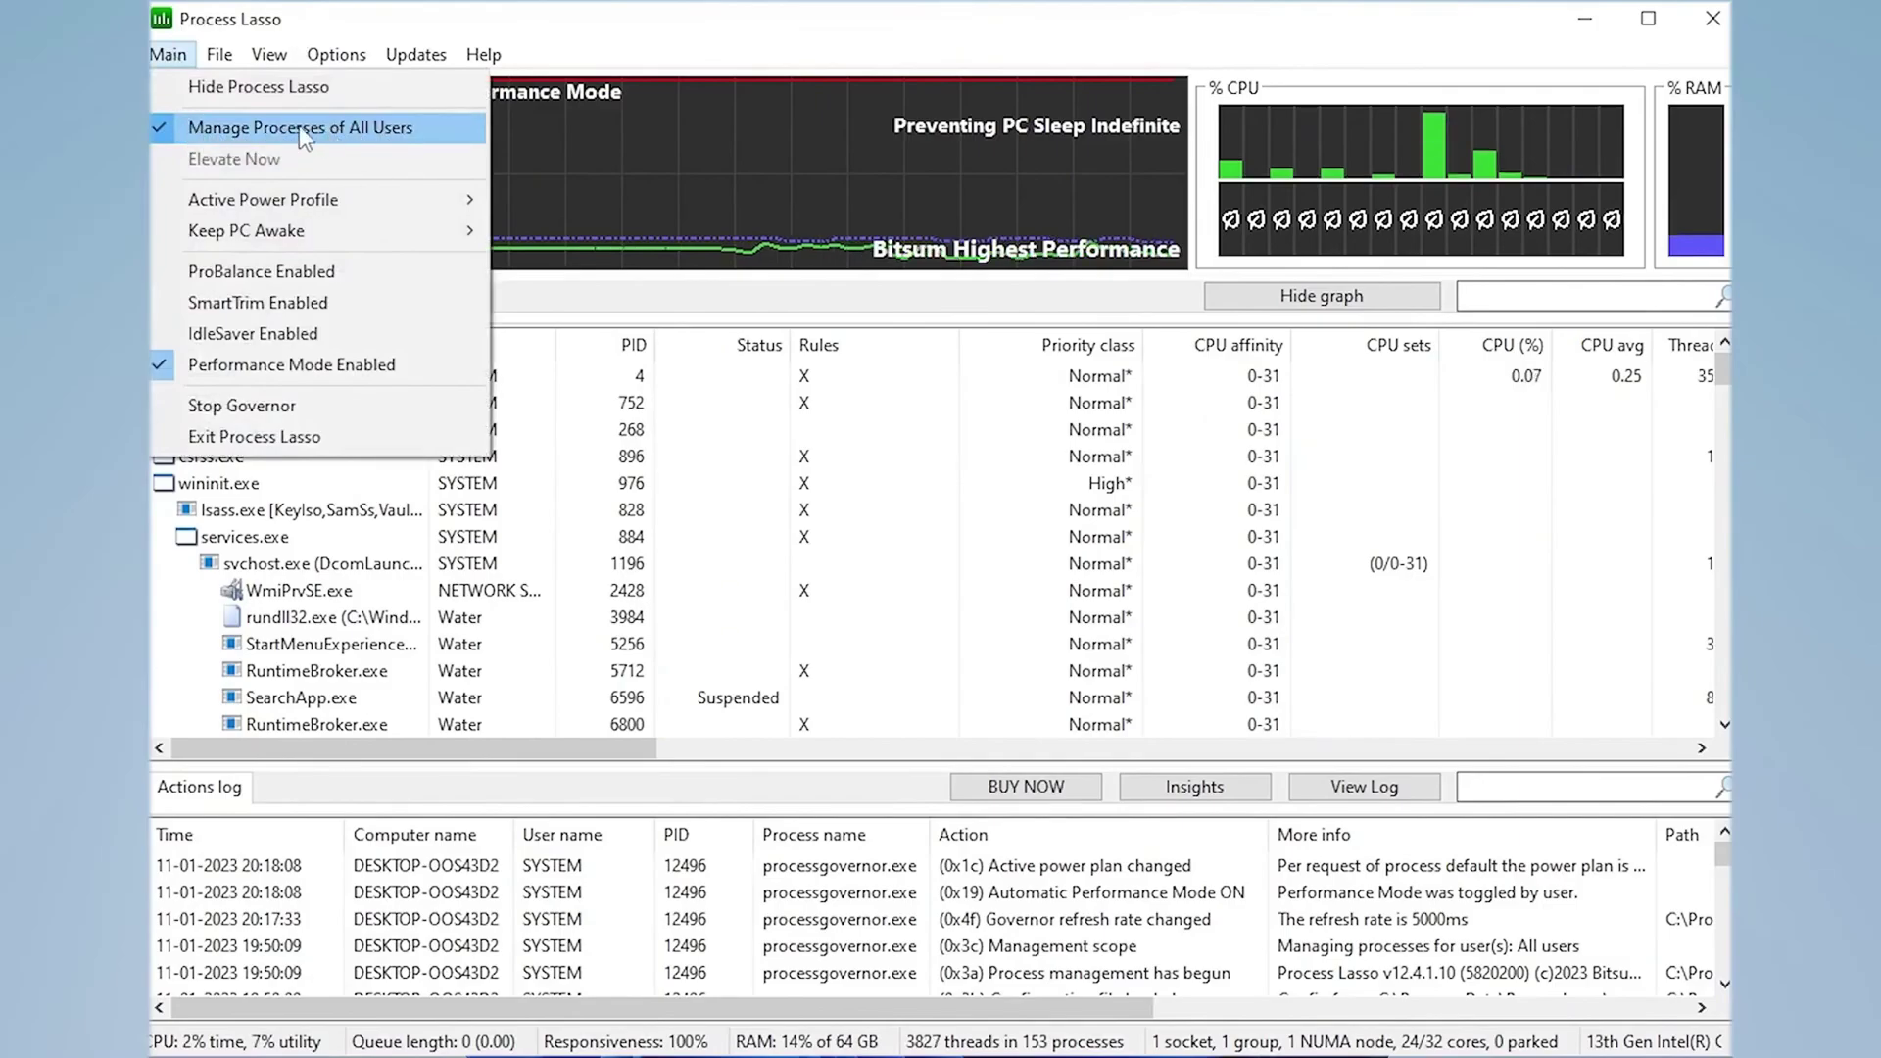
mouse_move(208, 202)
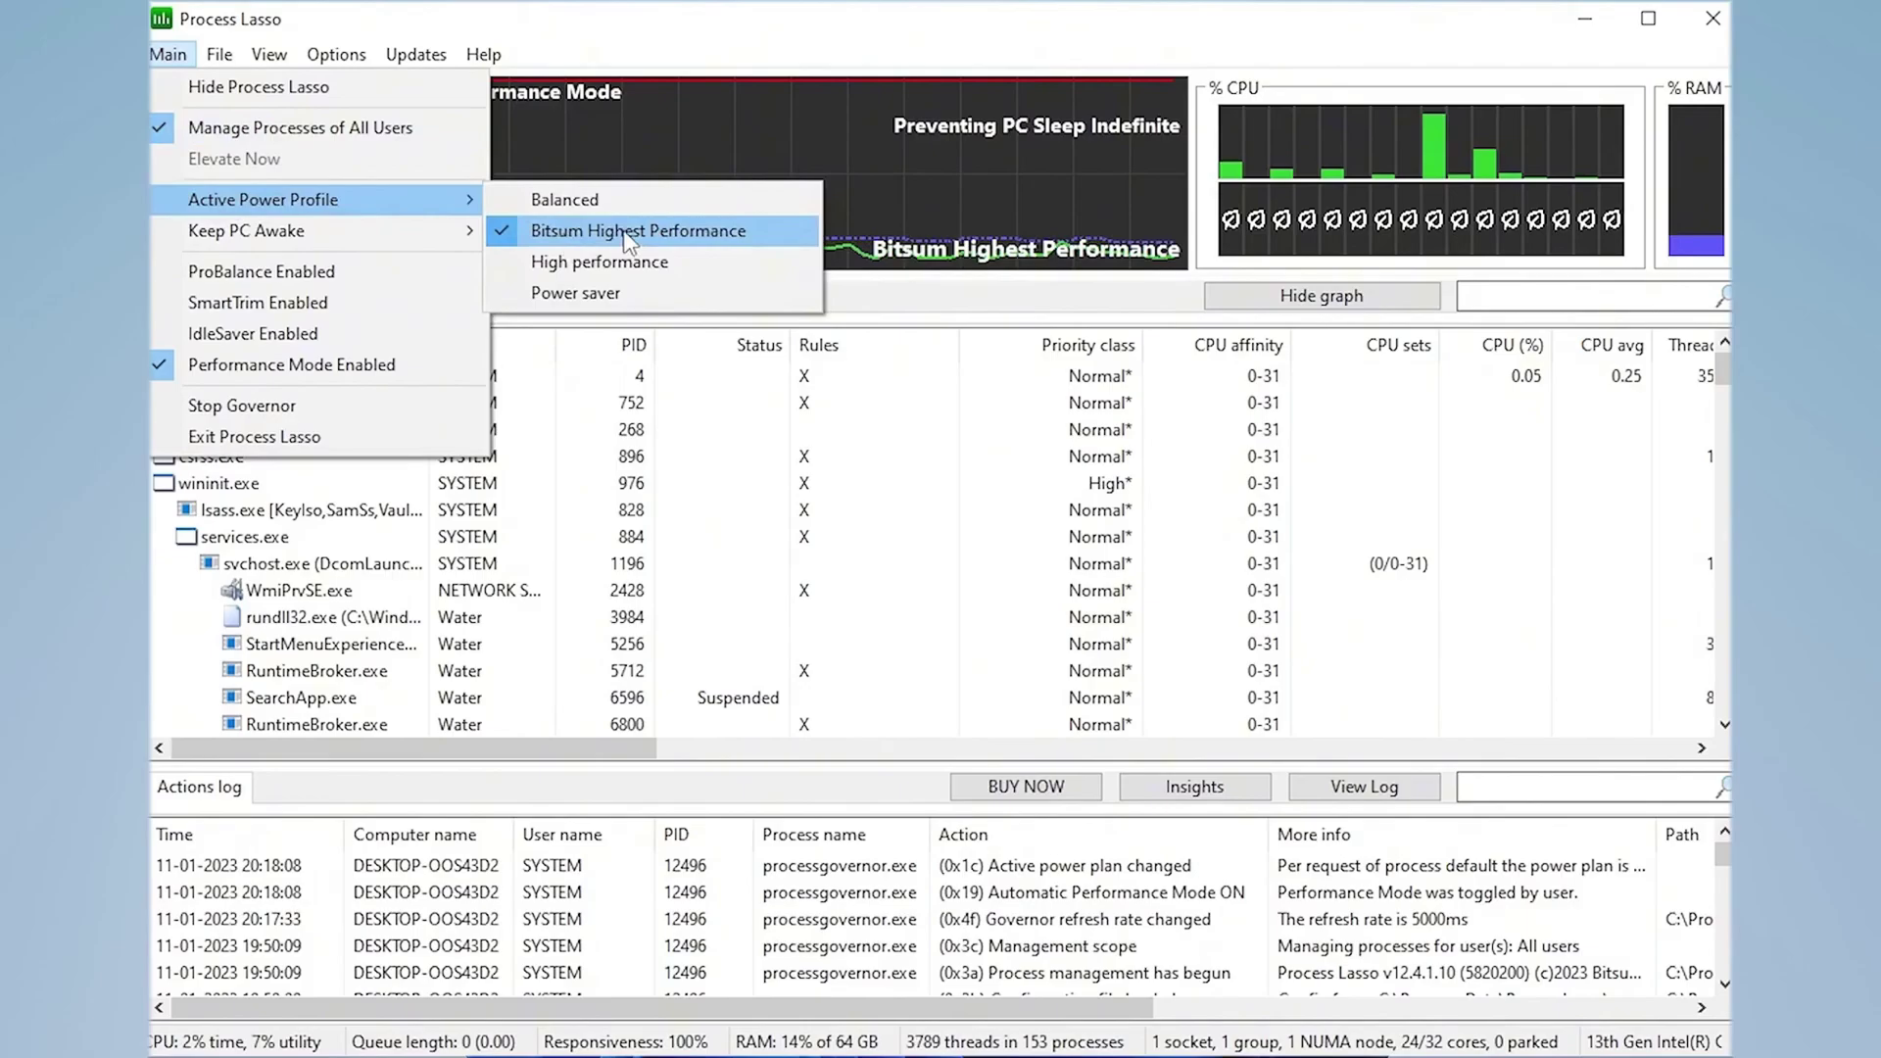
click(627, 232)
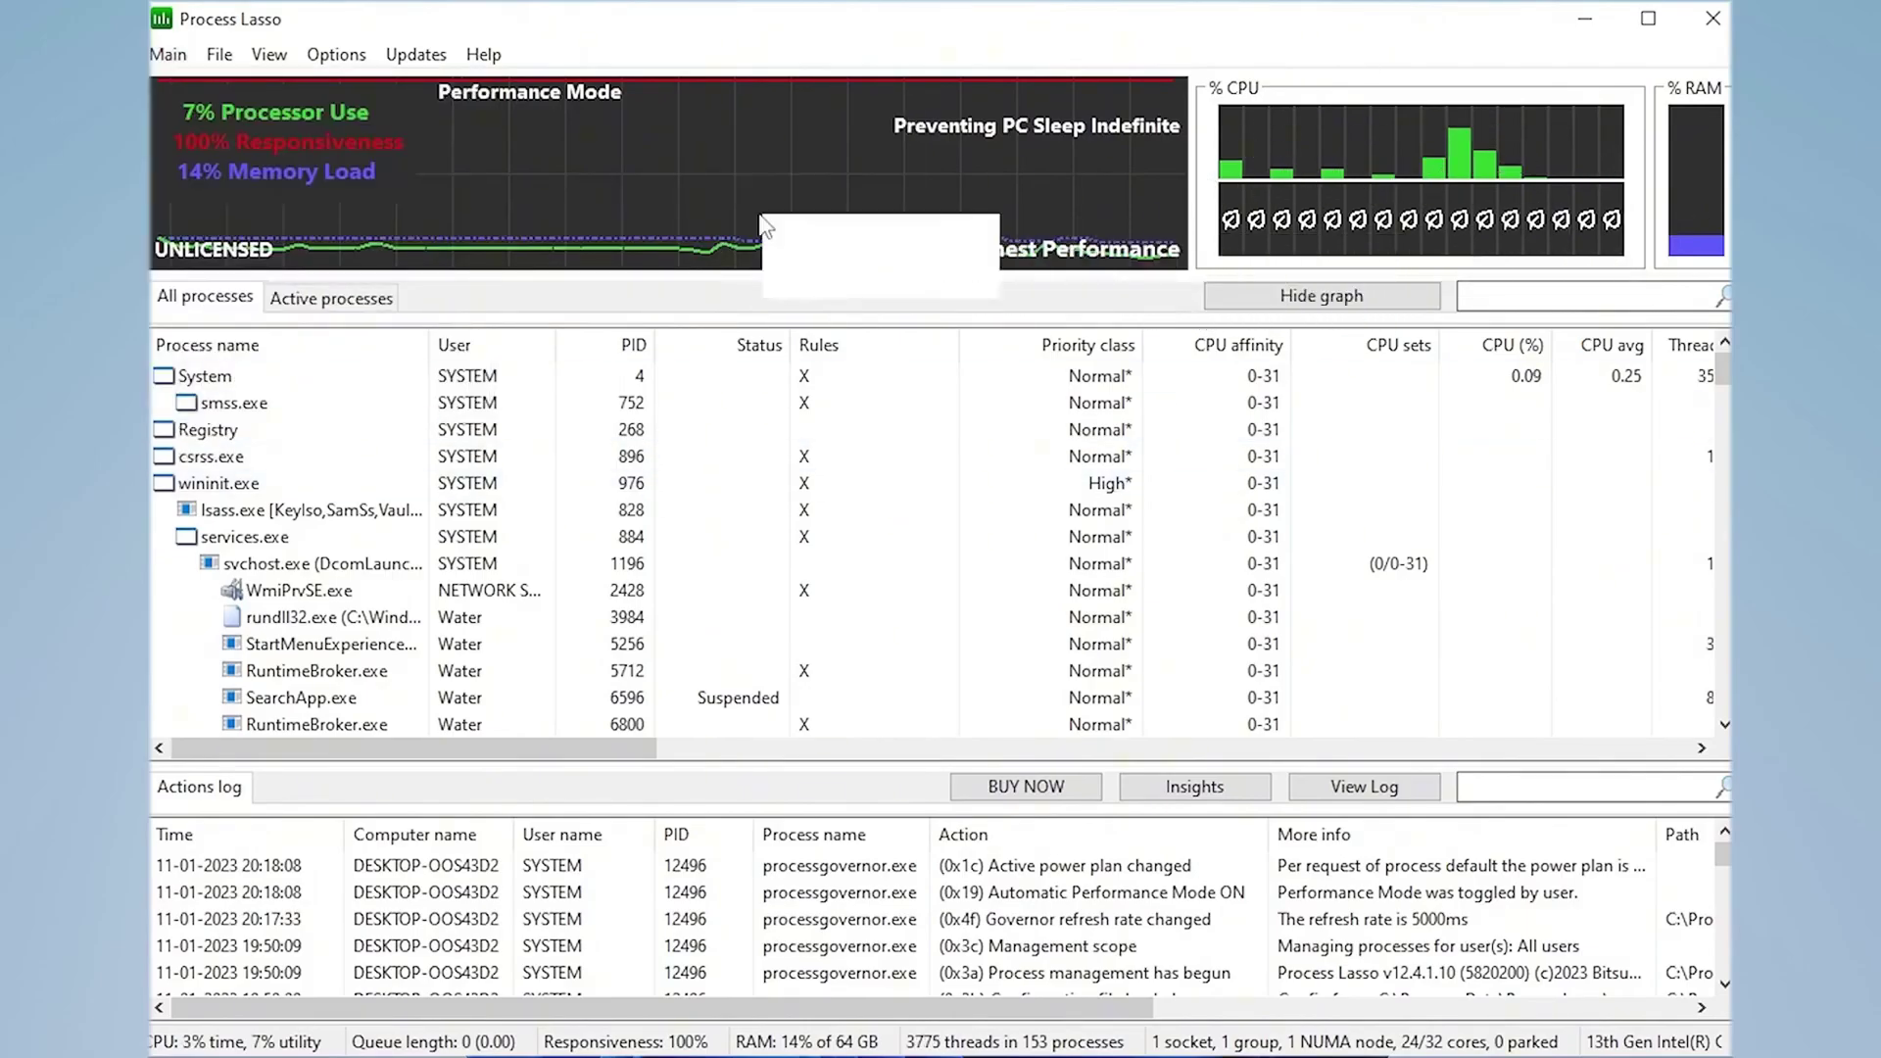
click(175, 59)
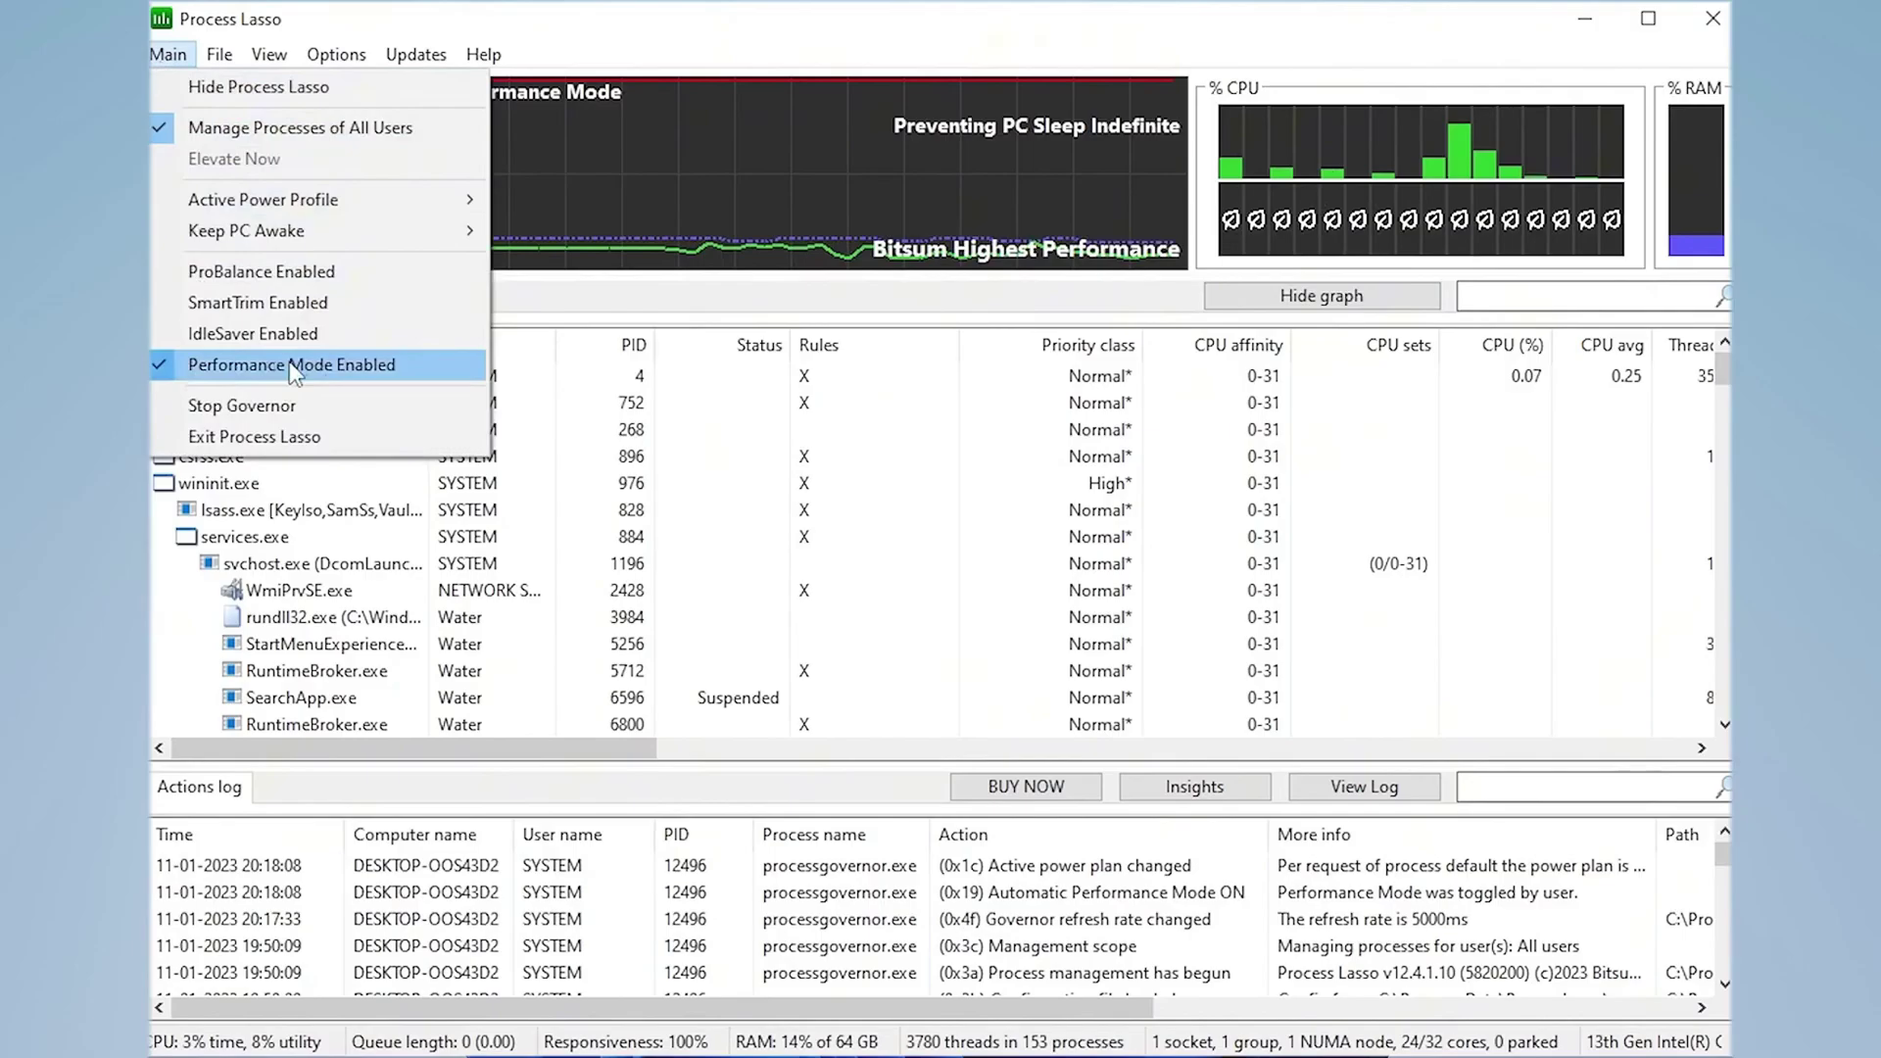
click(811, 627)
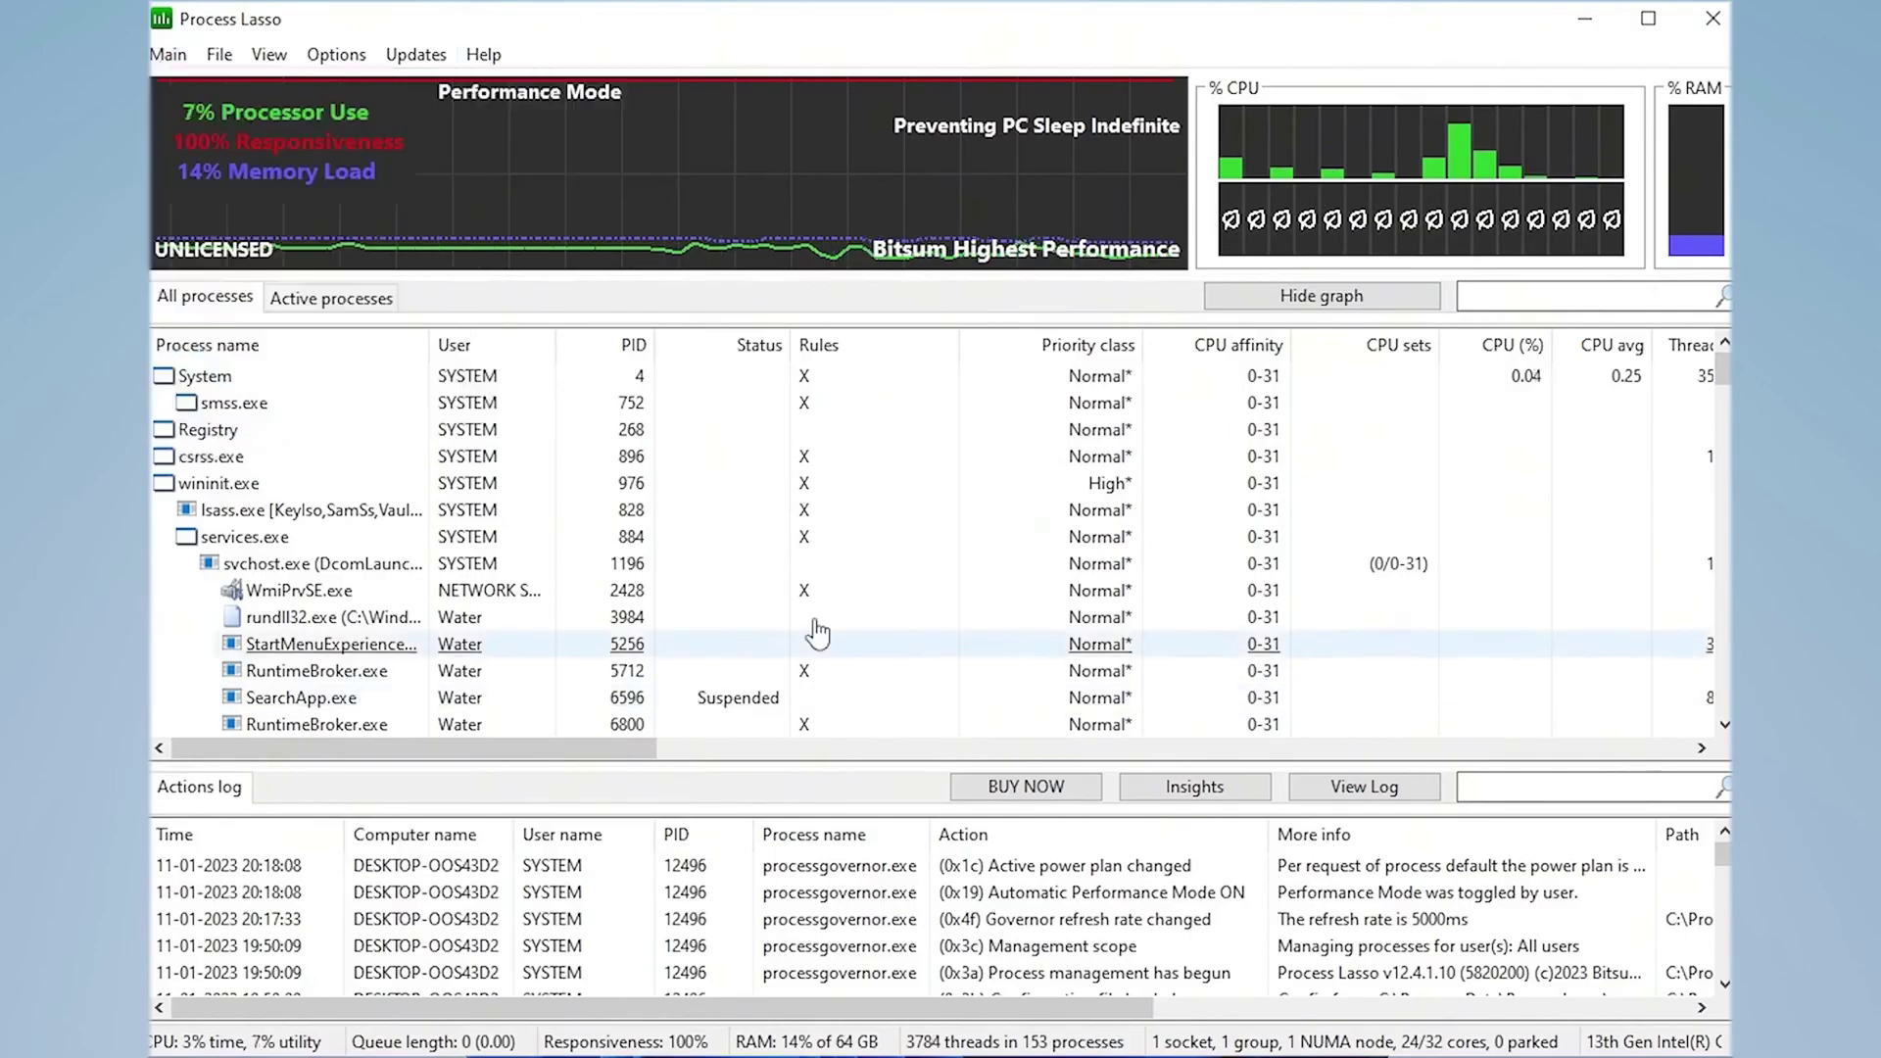
Set Process Lasso's governor refresh interval to 5 seconds in the General options
click(336, 56)
click(374, 86)
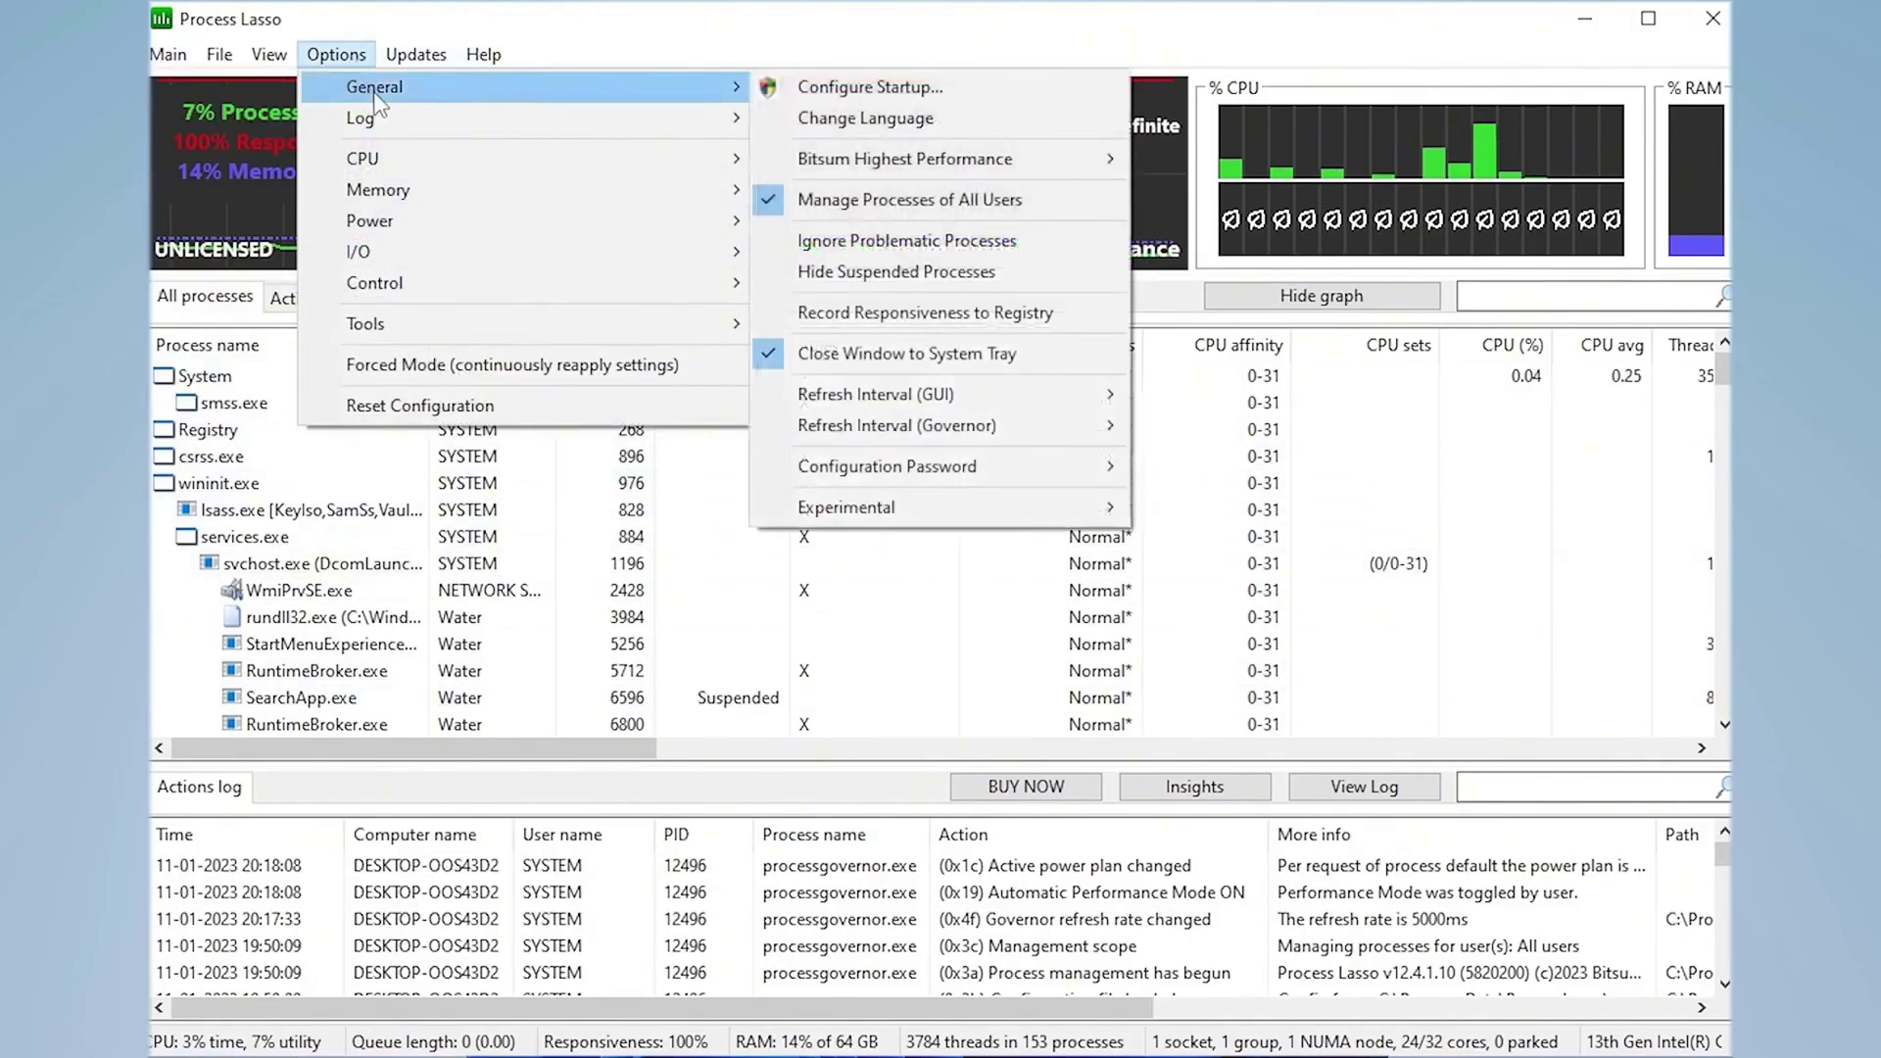
click(862, 395)
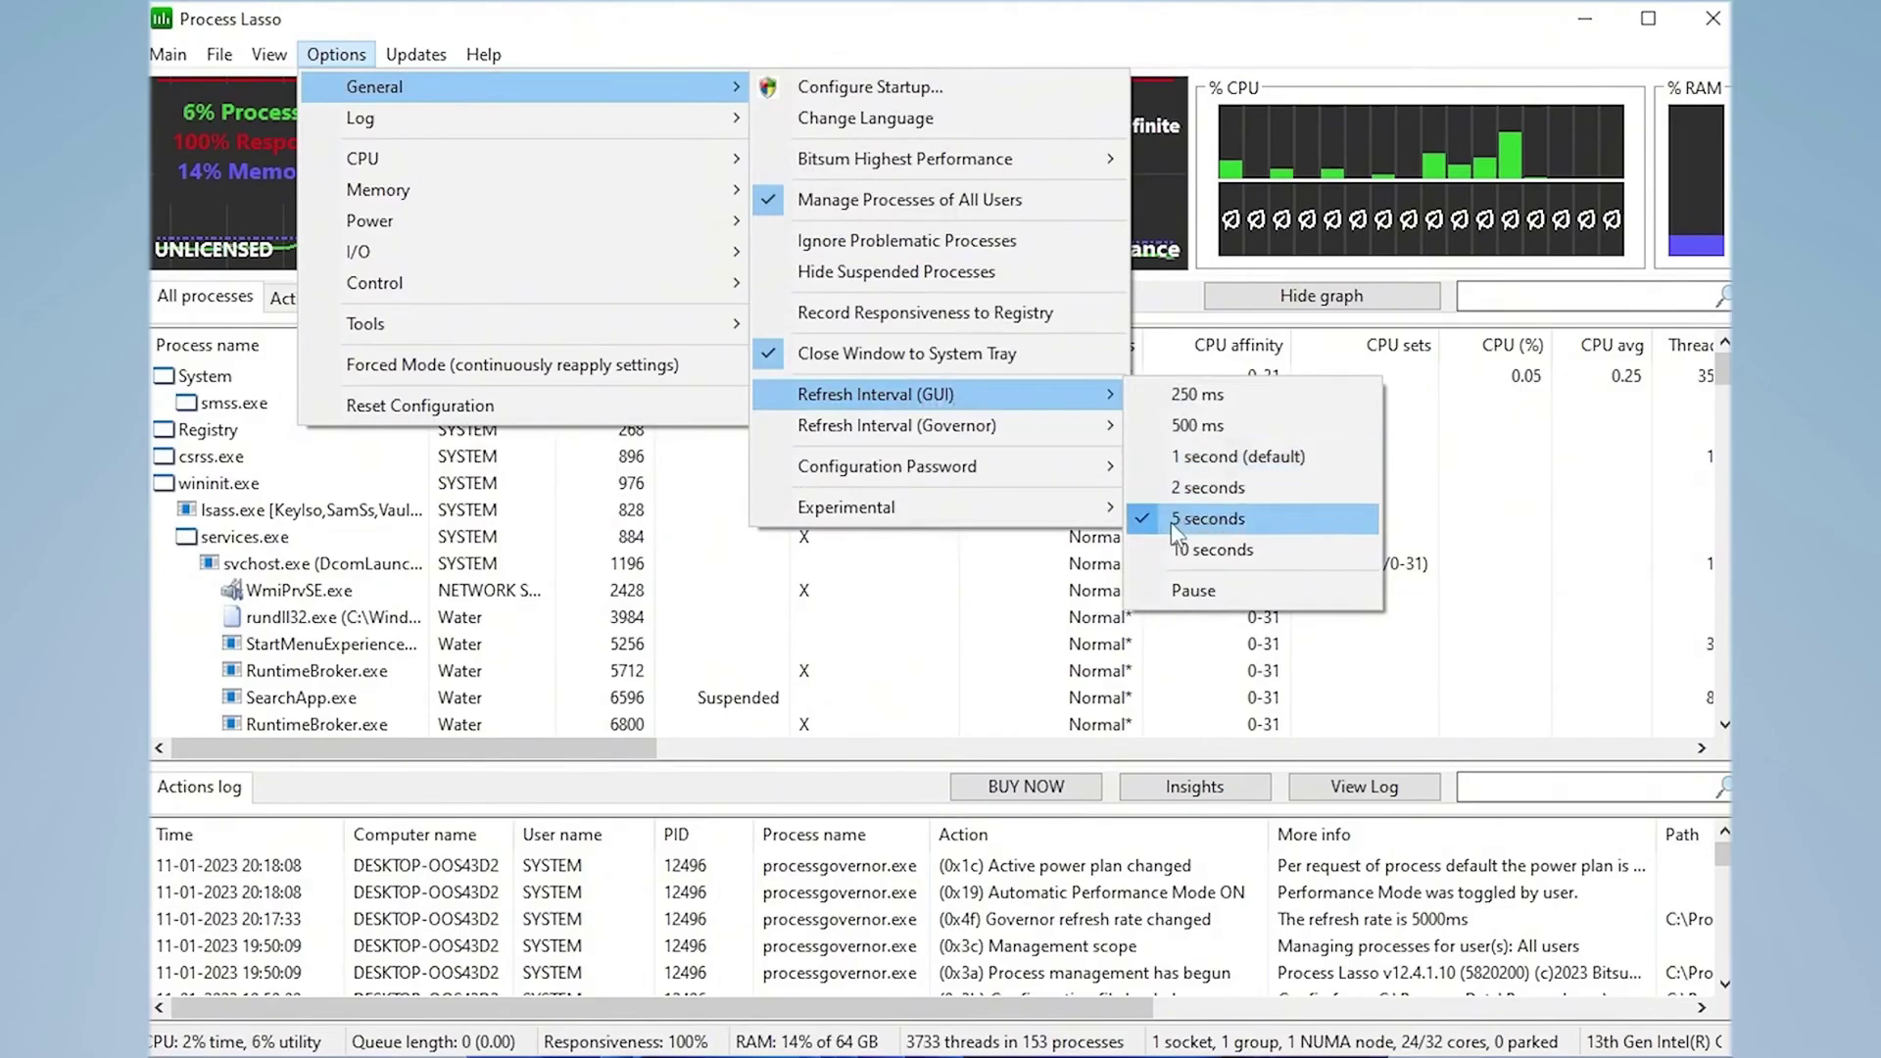
mouse_move(819, 438)
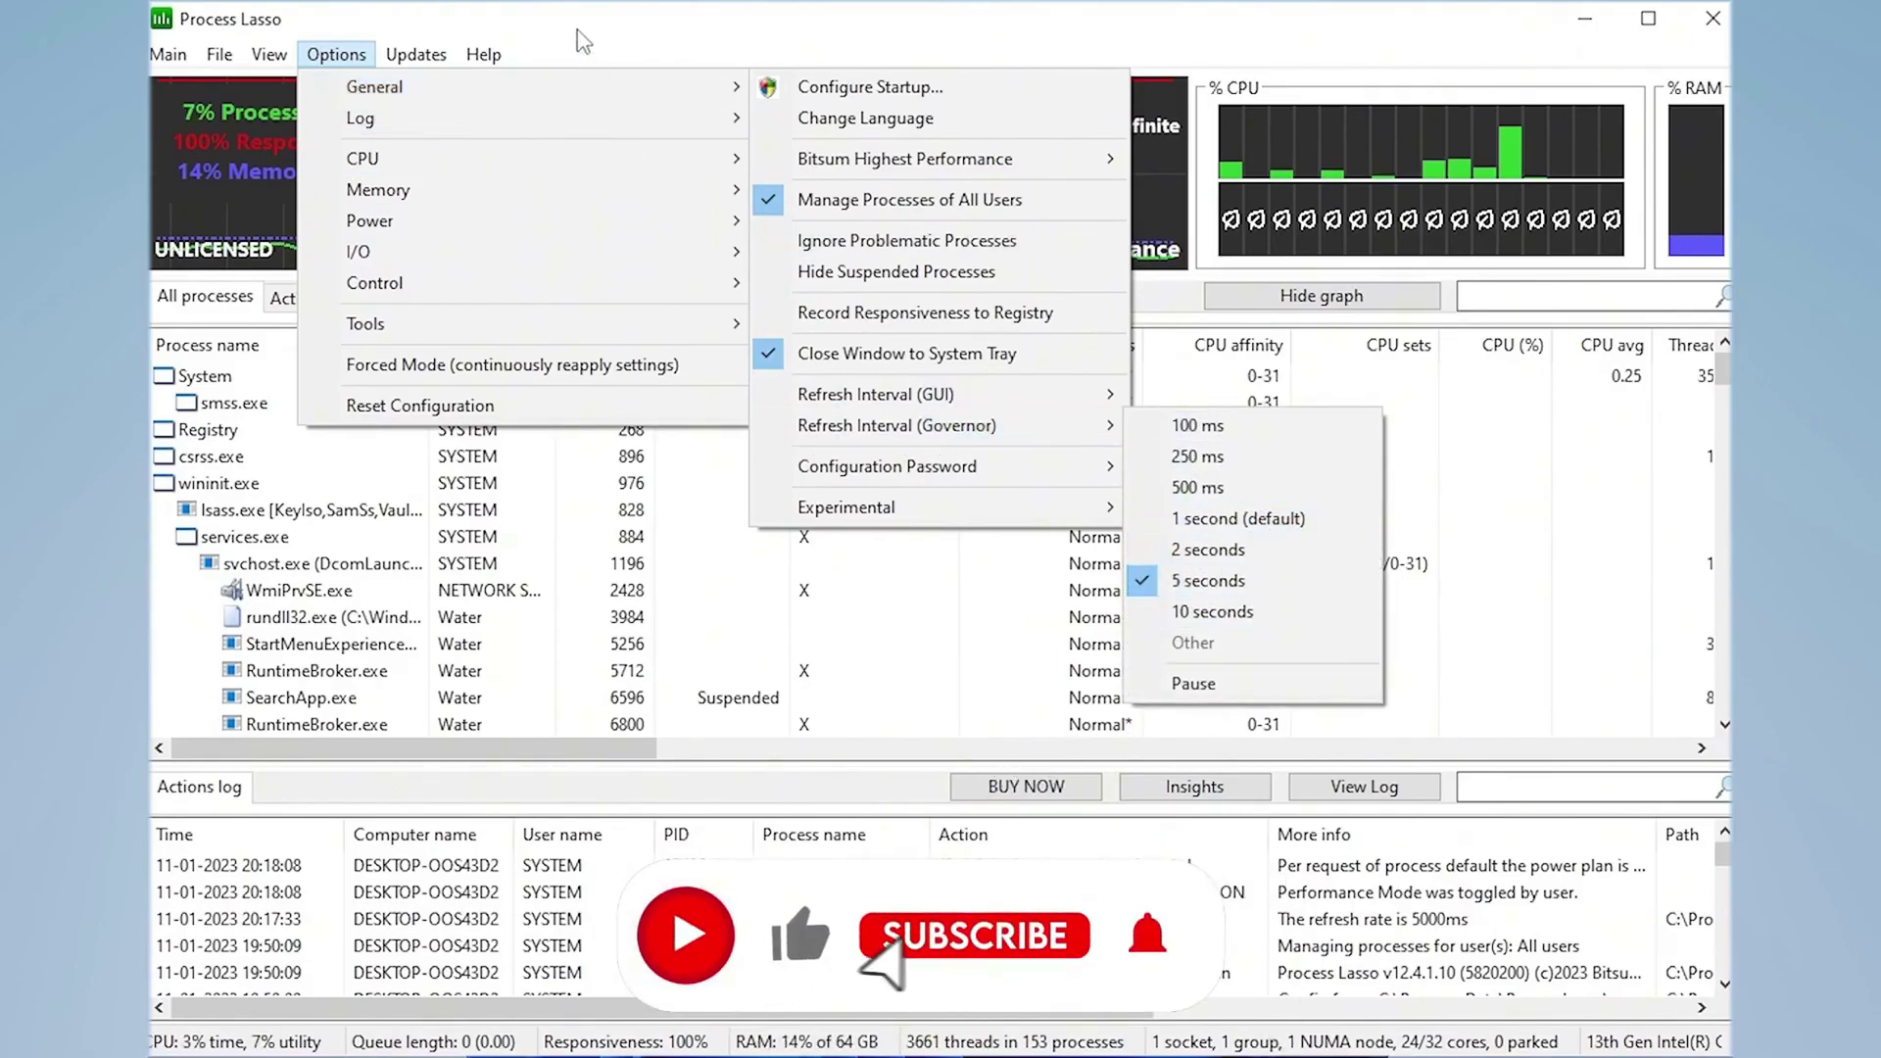
click(1208, 581)
scroll(429, 529, down, 2)
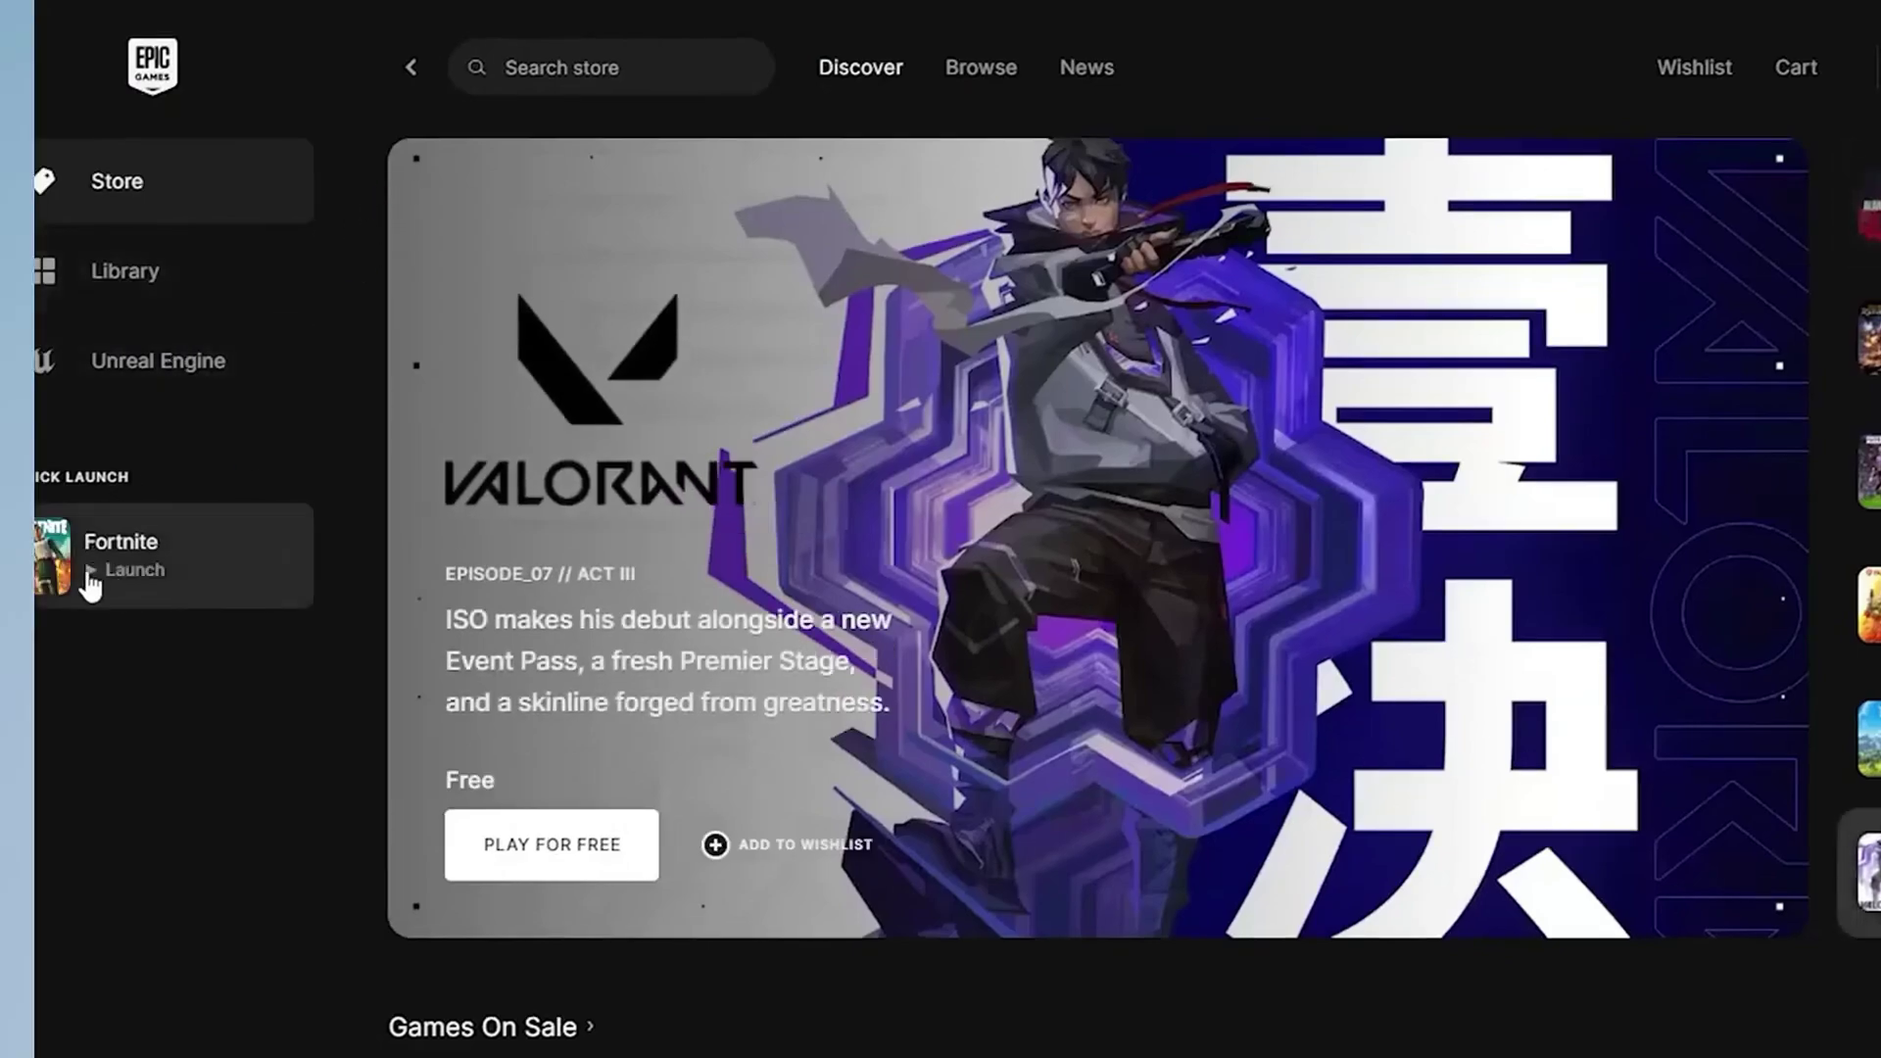
Launch Fortnite from the Quick Launch list in the Epic Games Launcher
click(88, 576)
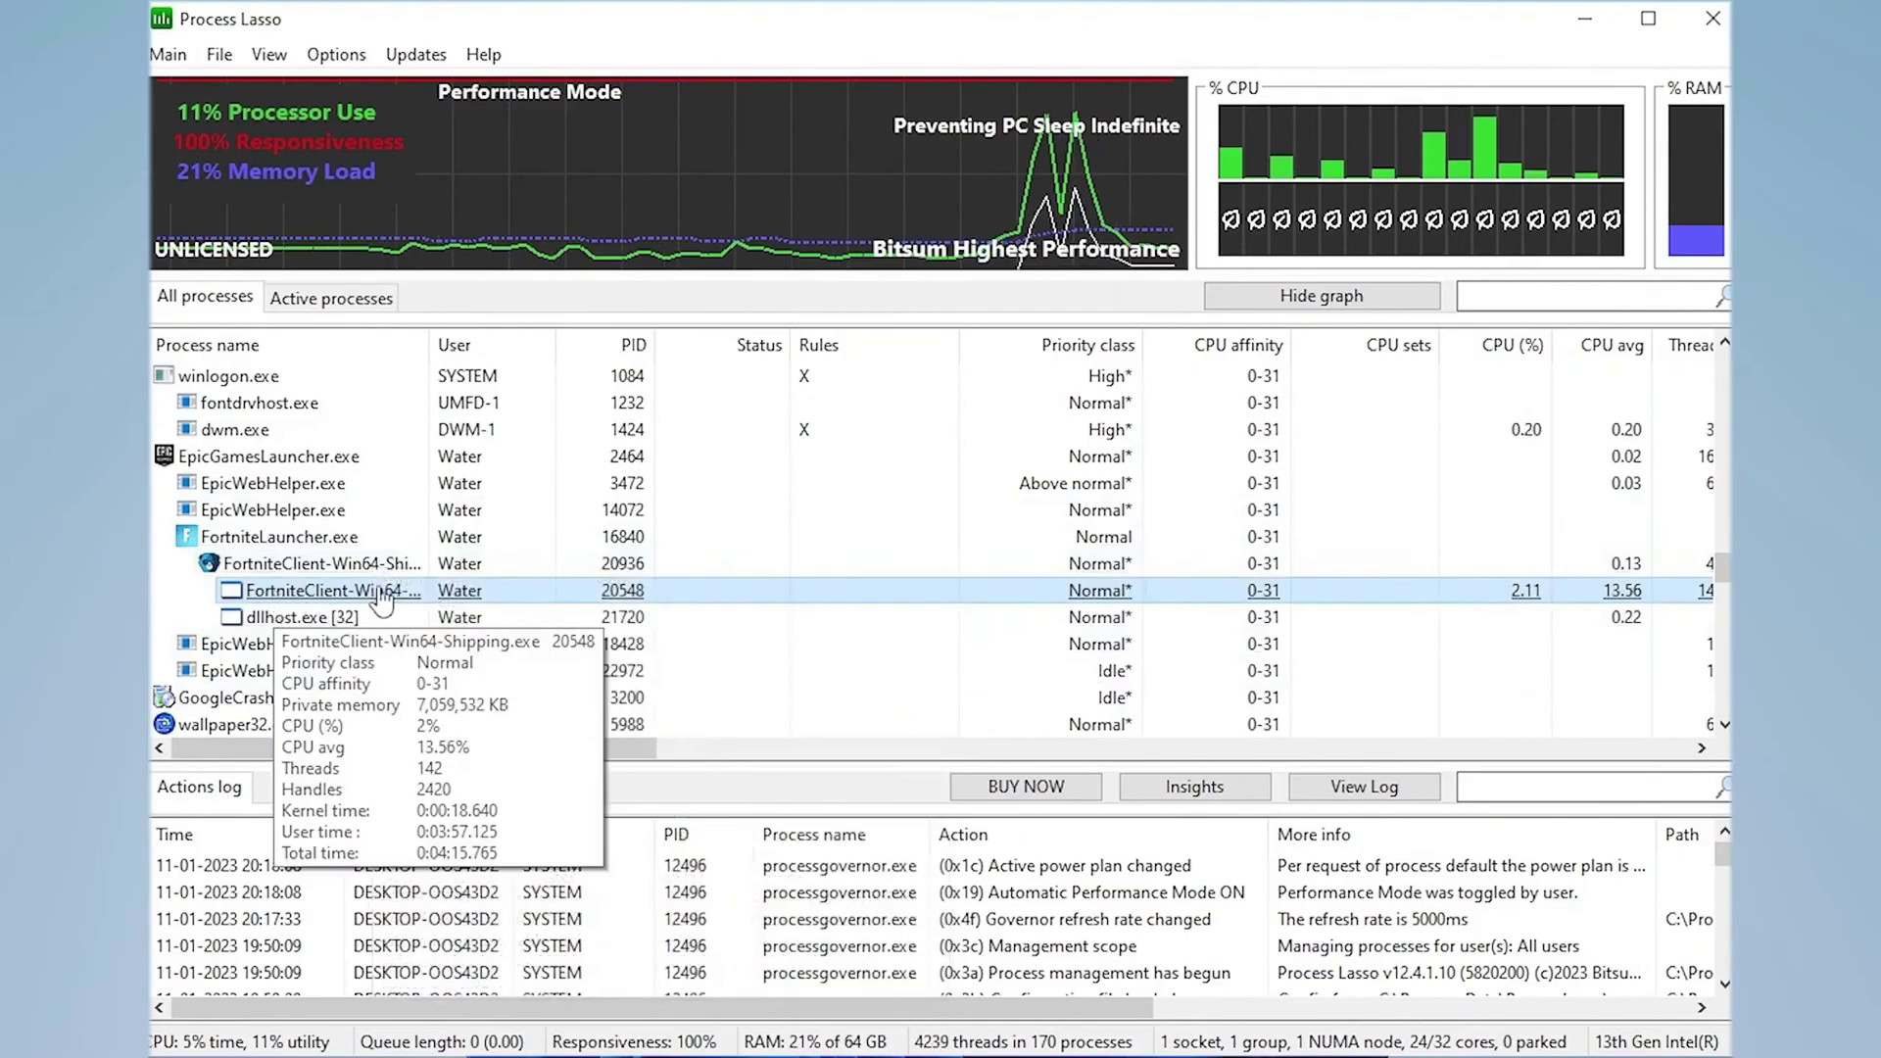
Give FortniteClient-Win64-Shipping.exe an Always High CPU priority rule in Process Lasso
right_click(324, 598)
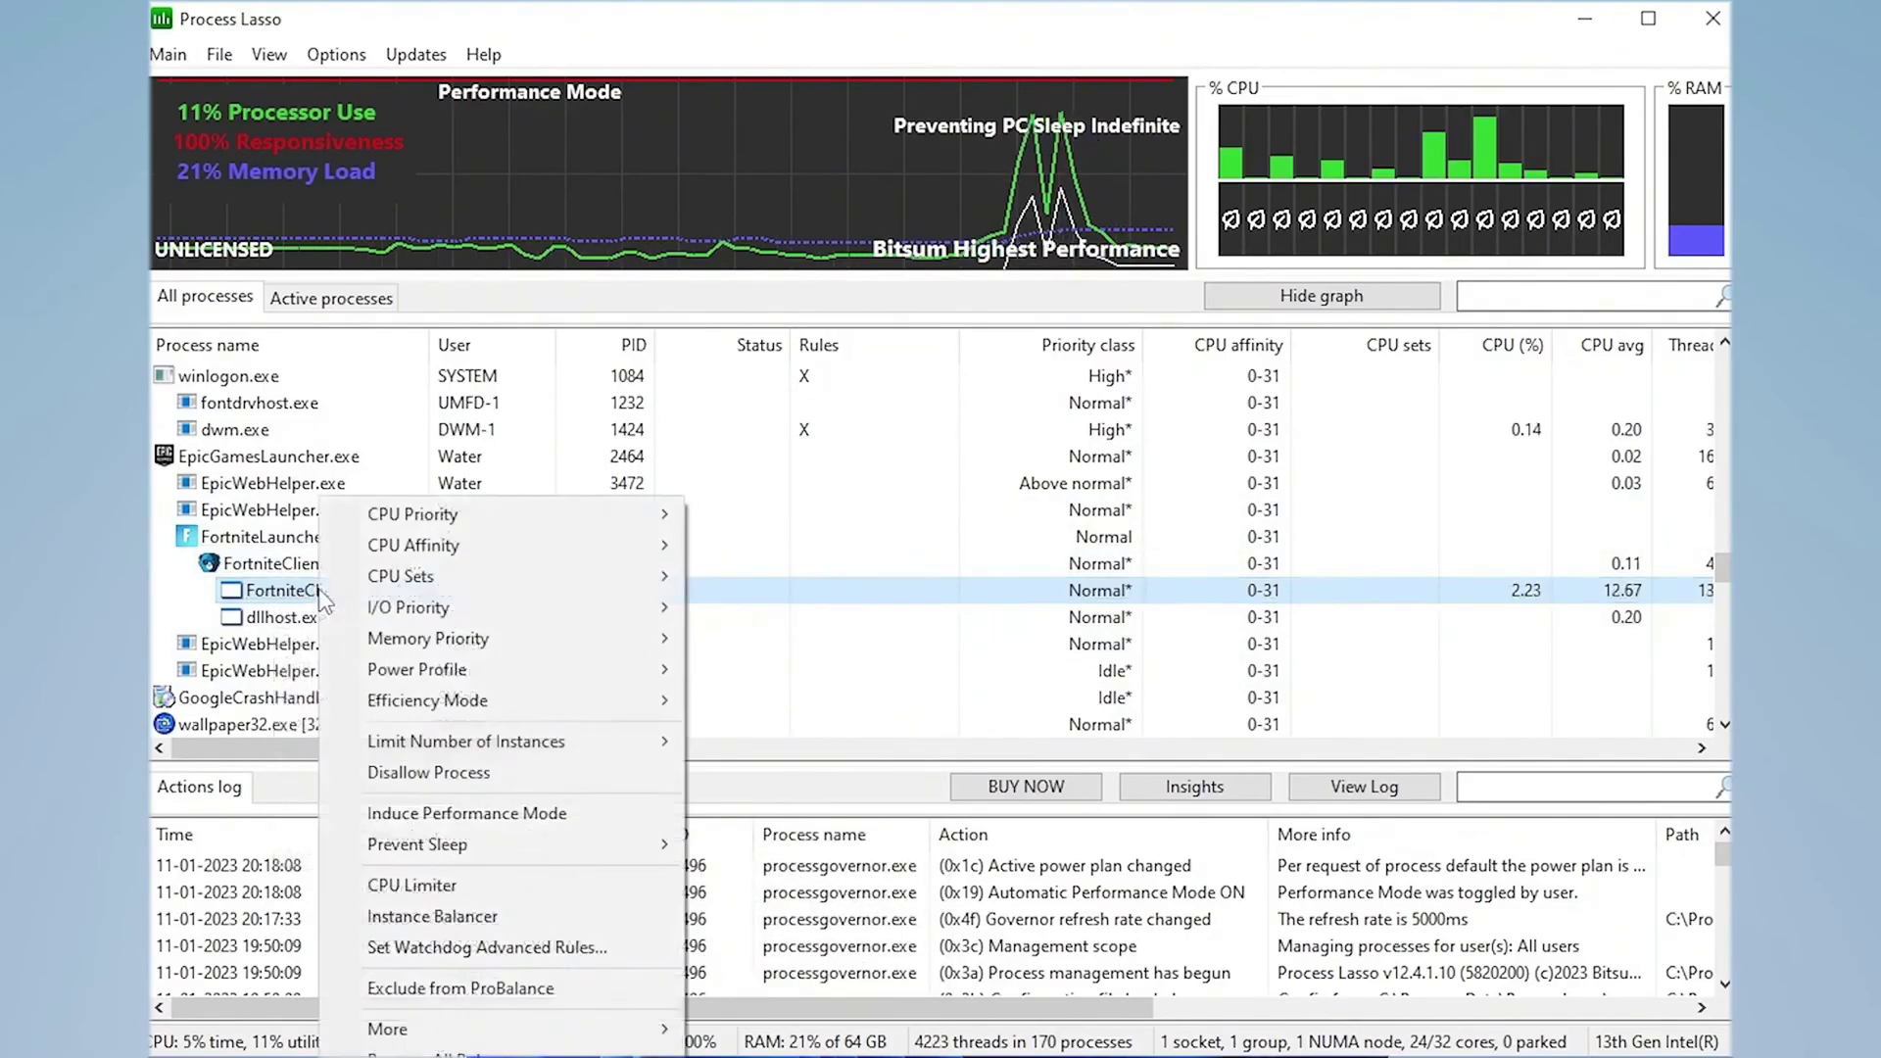
click(297, 598)
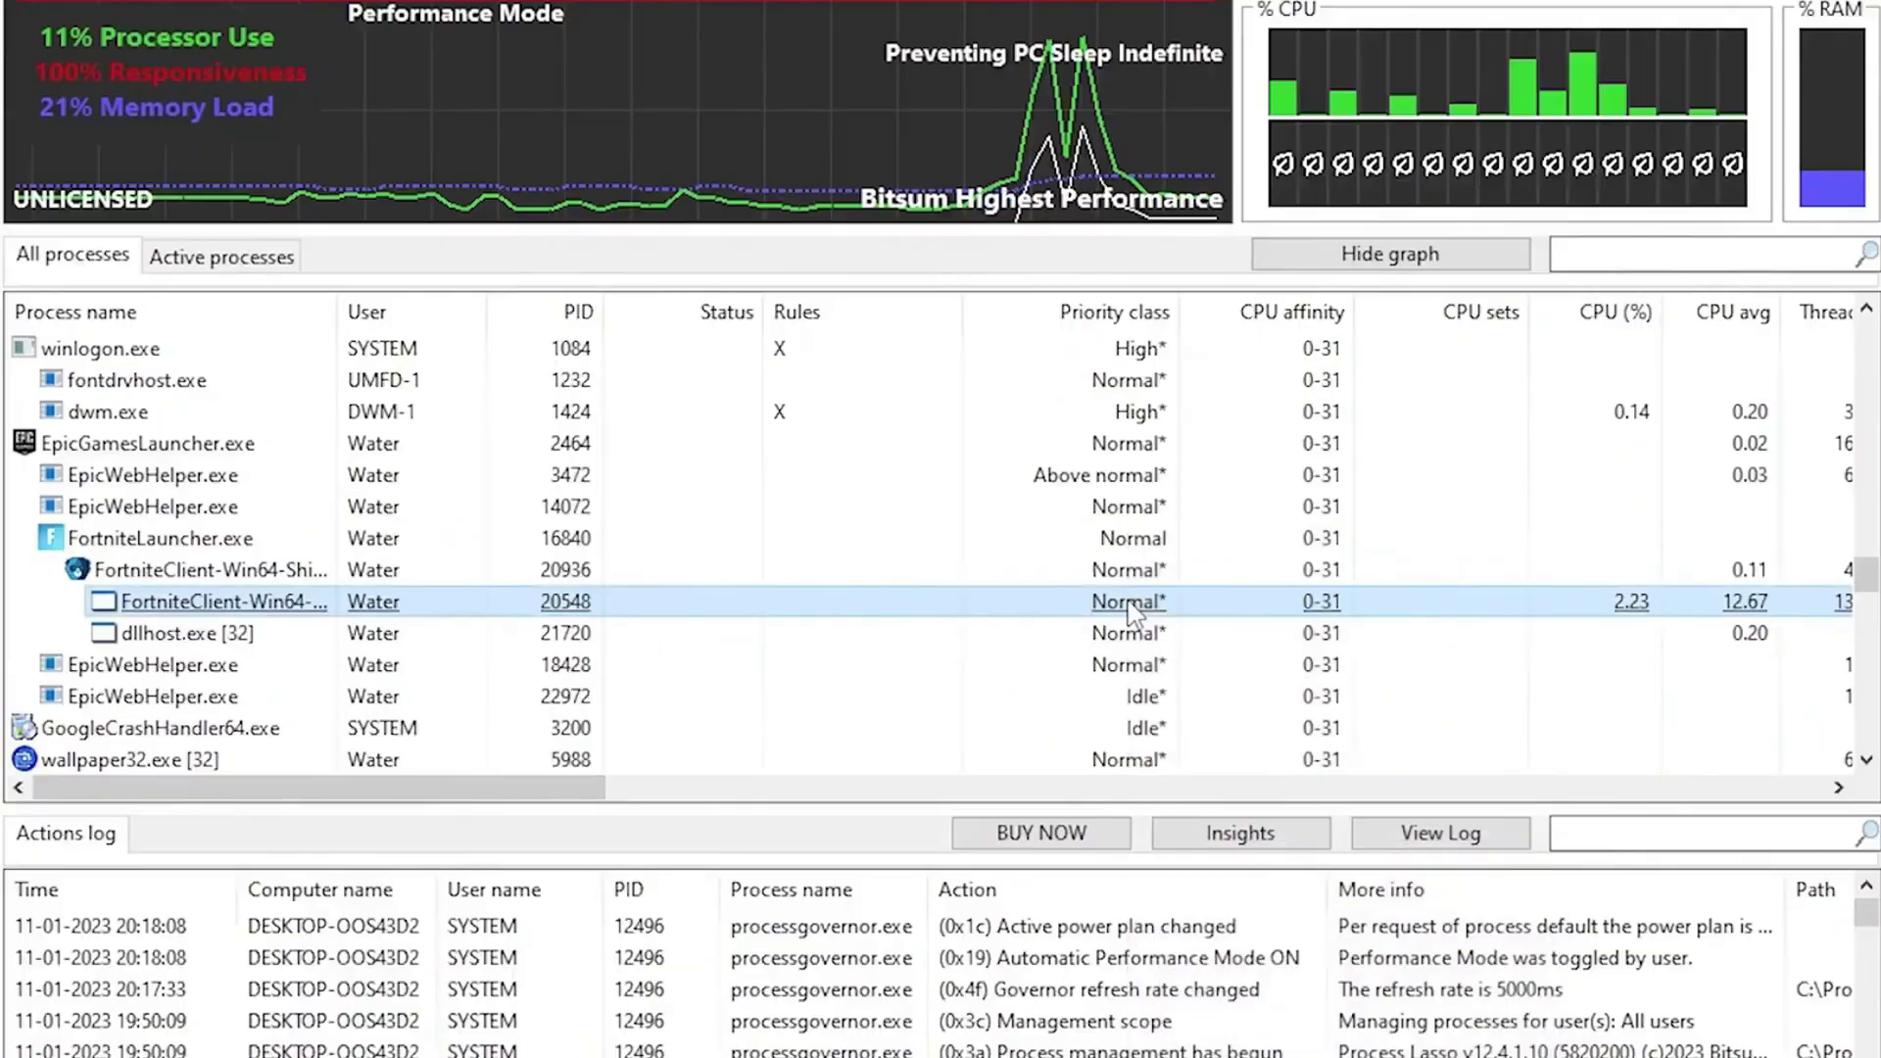
right_click(1098, 598)
mouse_move(1225, 520)
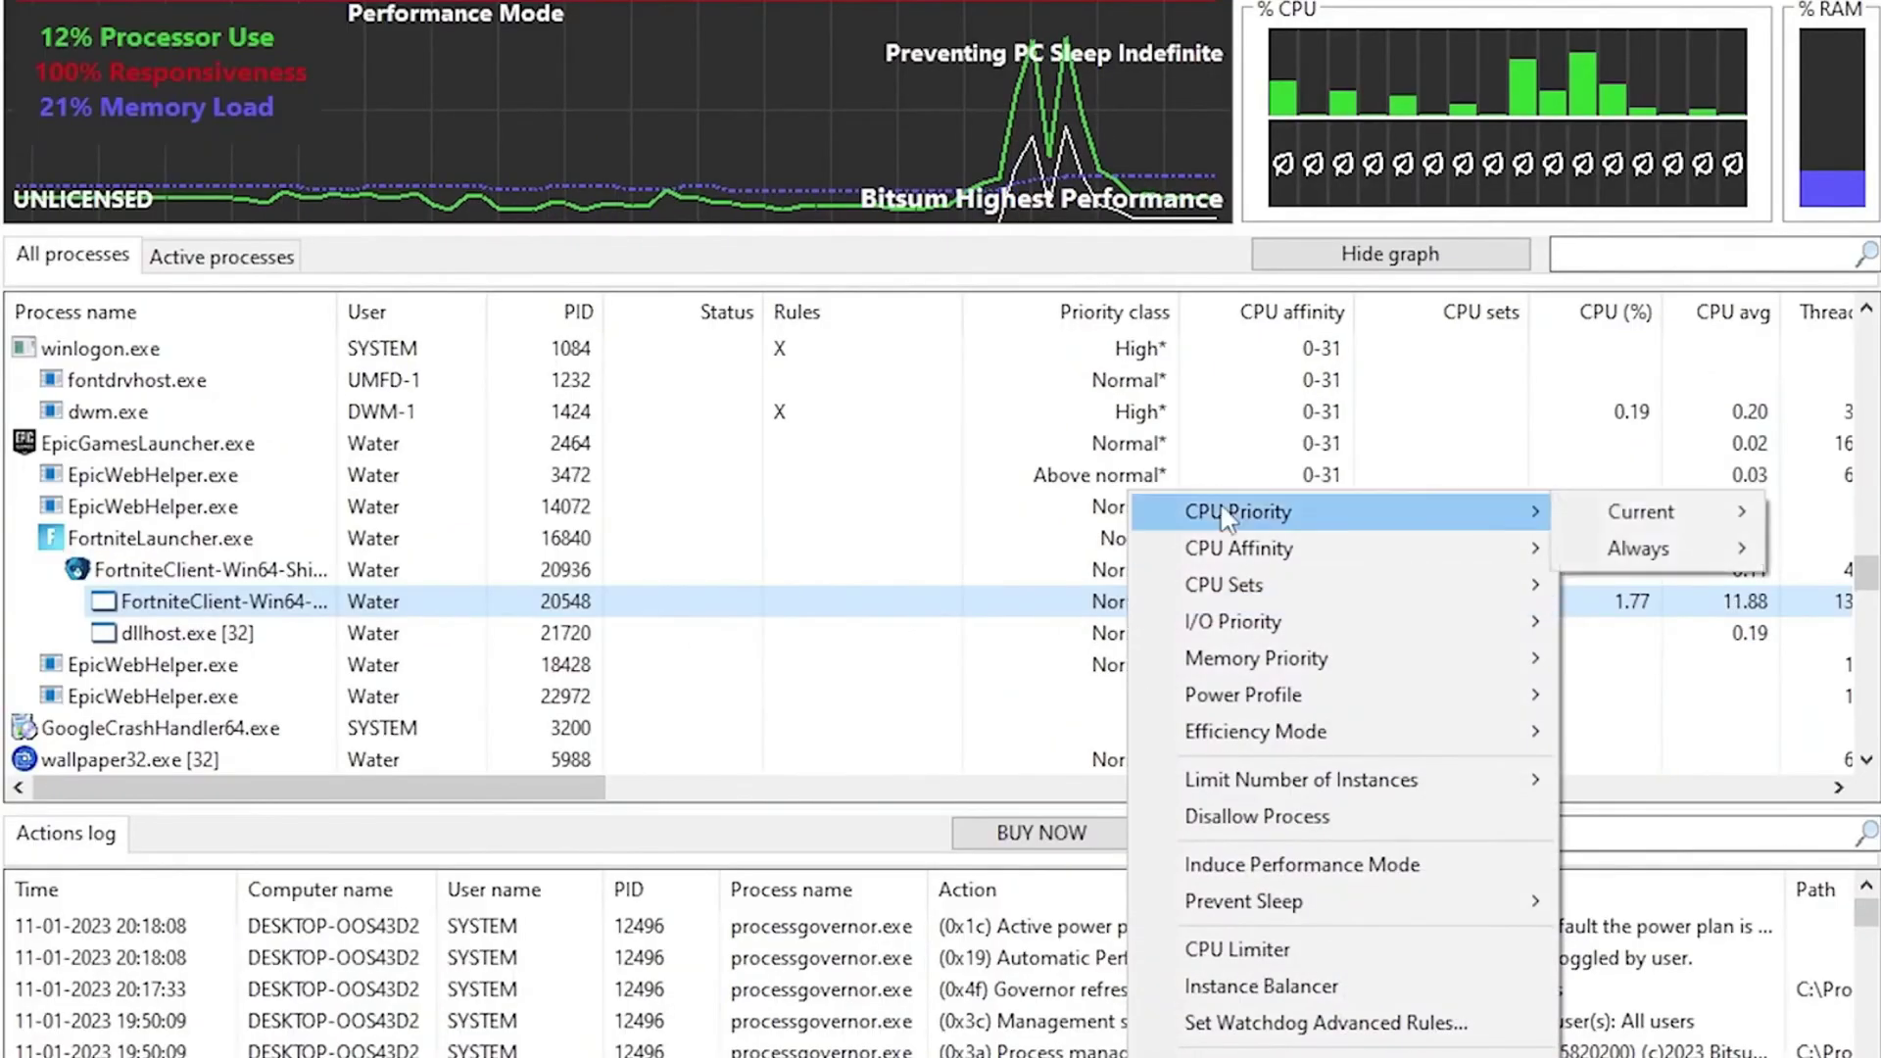
mouse_move(1638, 549)
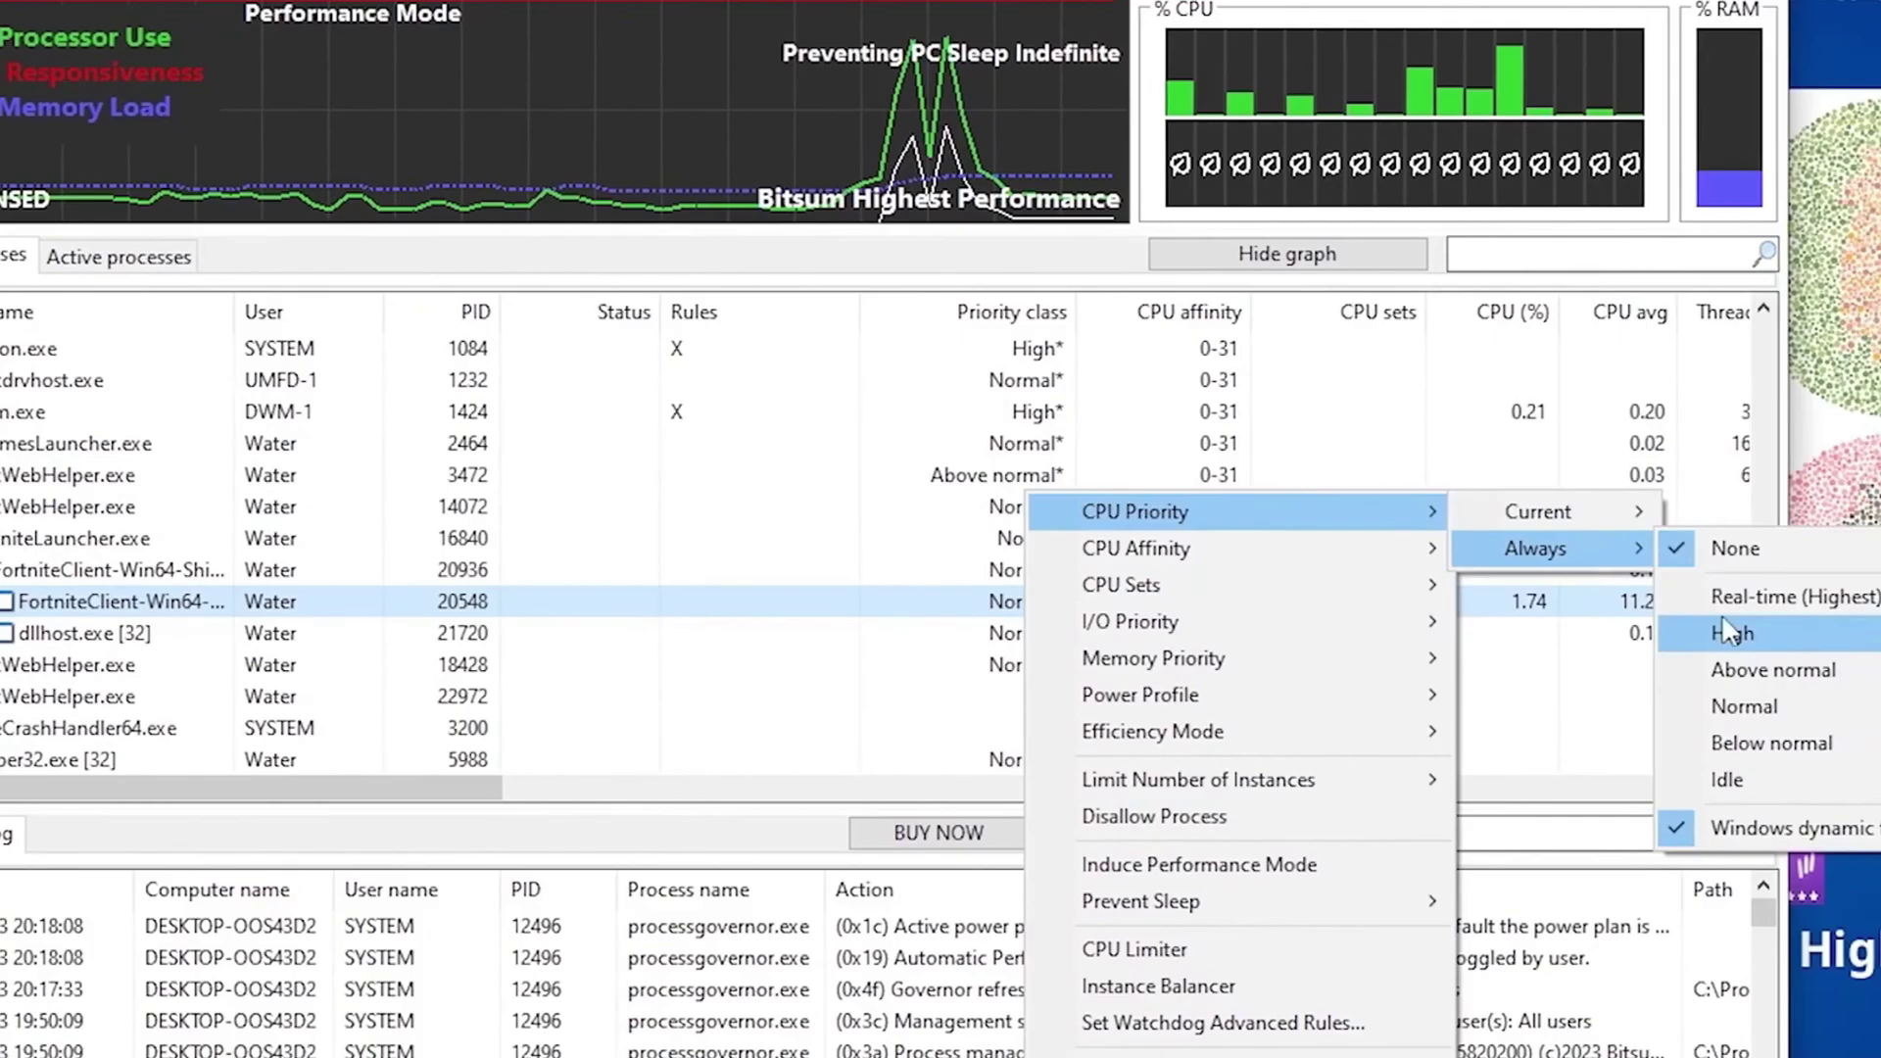
key(Escape)
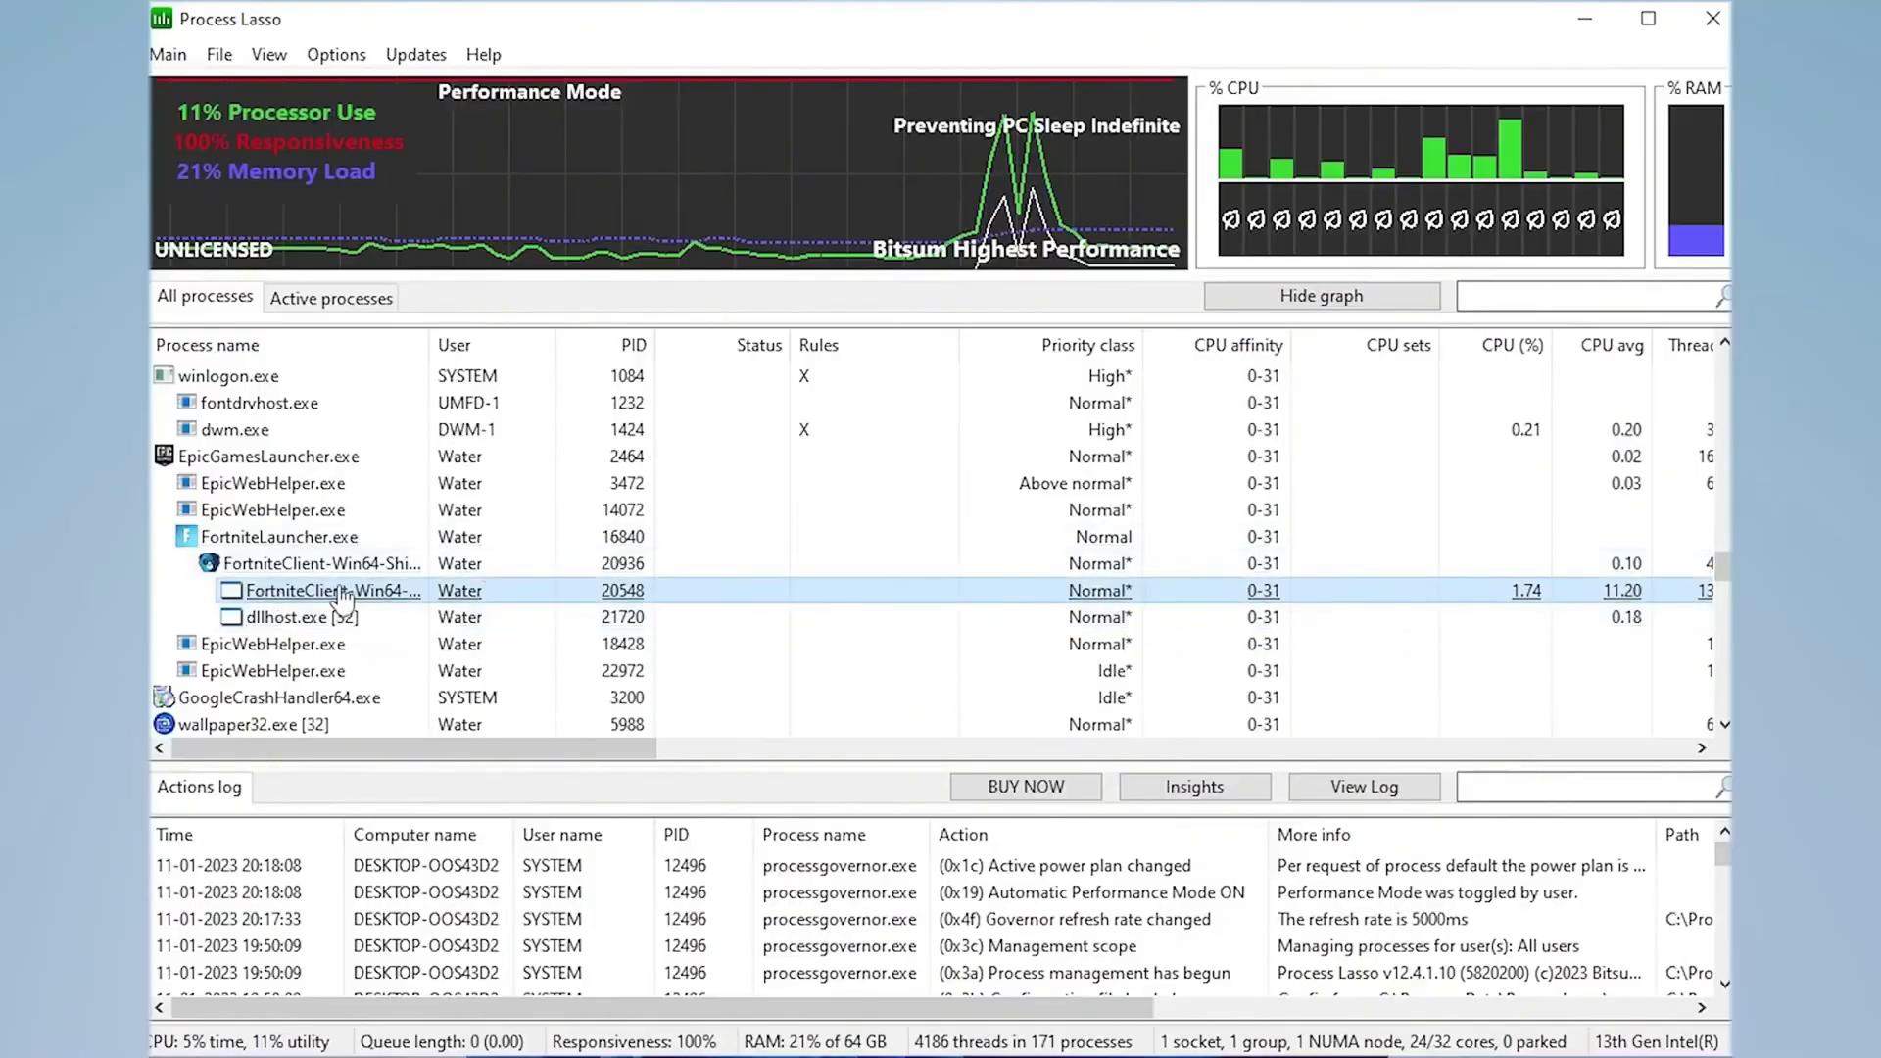
right_click(340, 602)
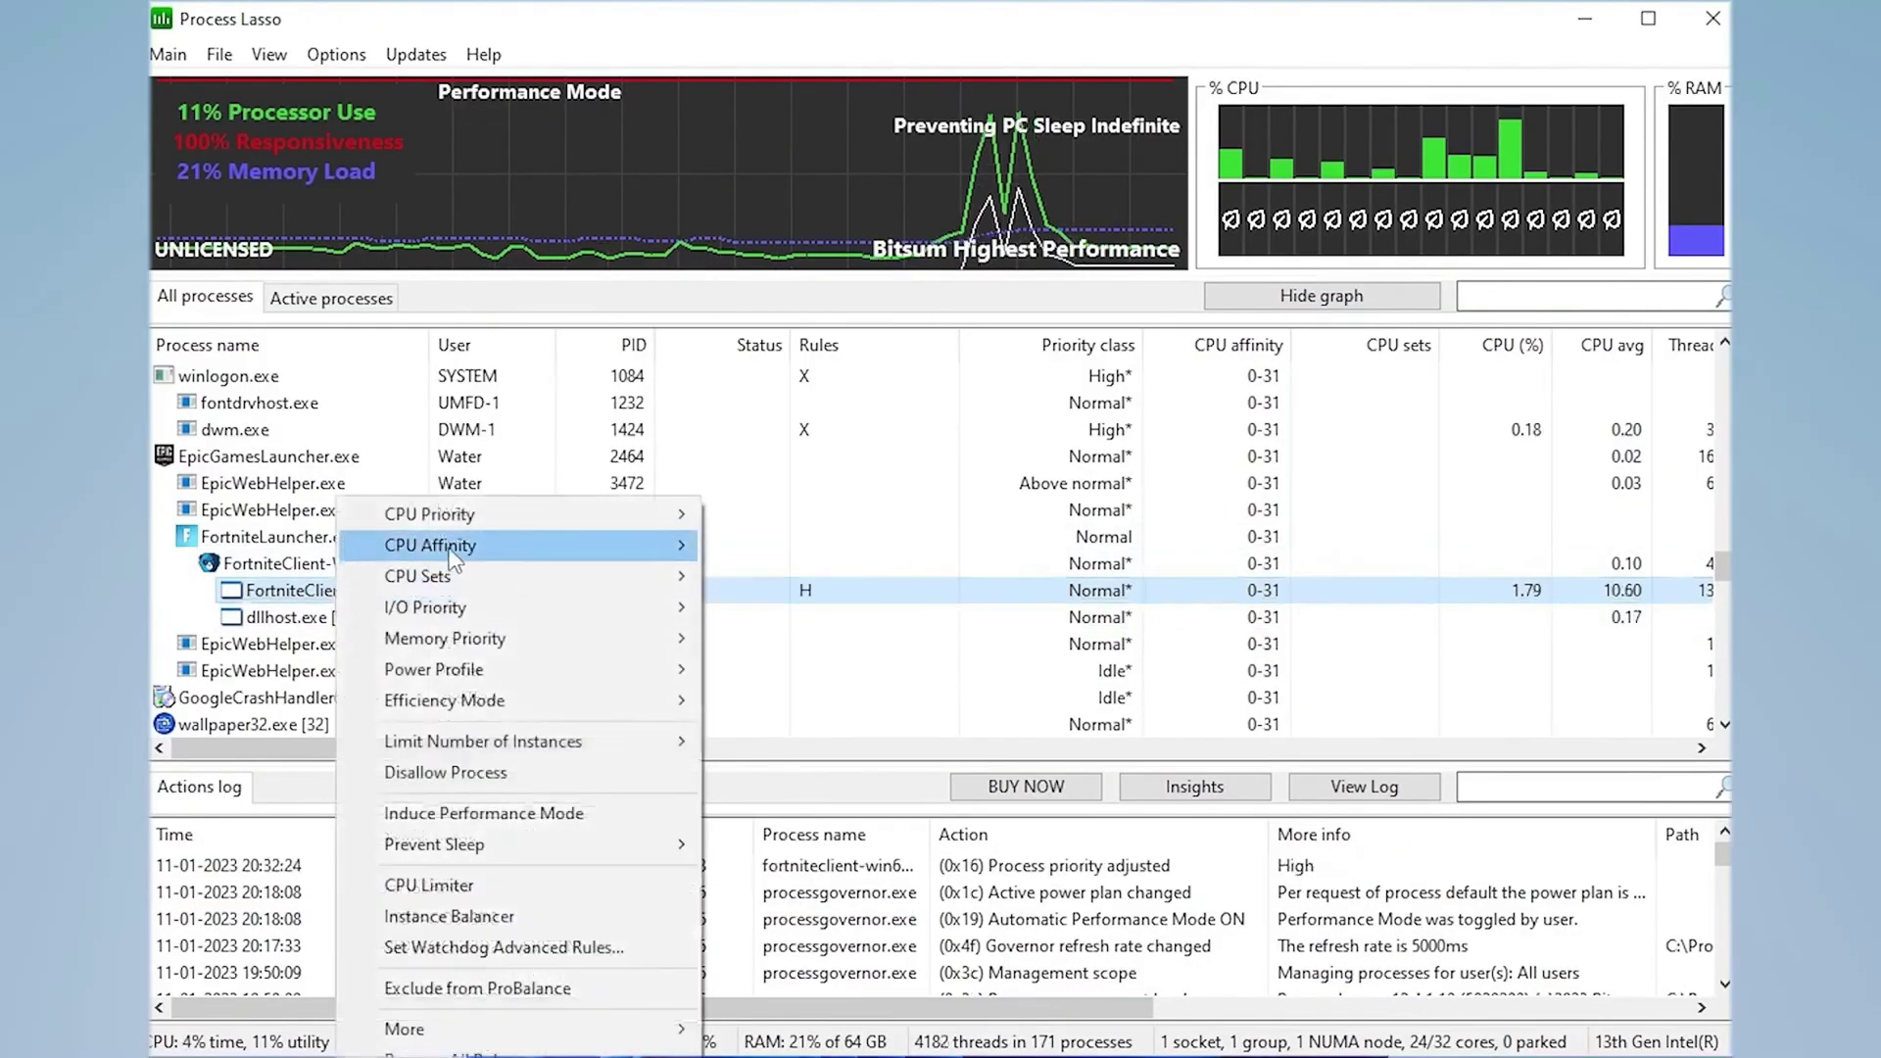
Check Fortnite's Always CPU affinity, then select the GearUP Booster URL in the Notepad file
mouse_move(475, 554)
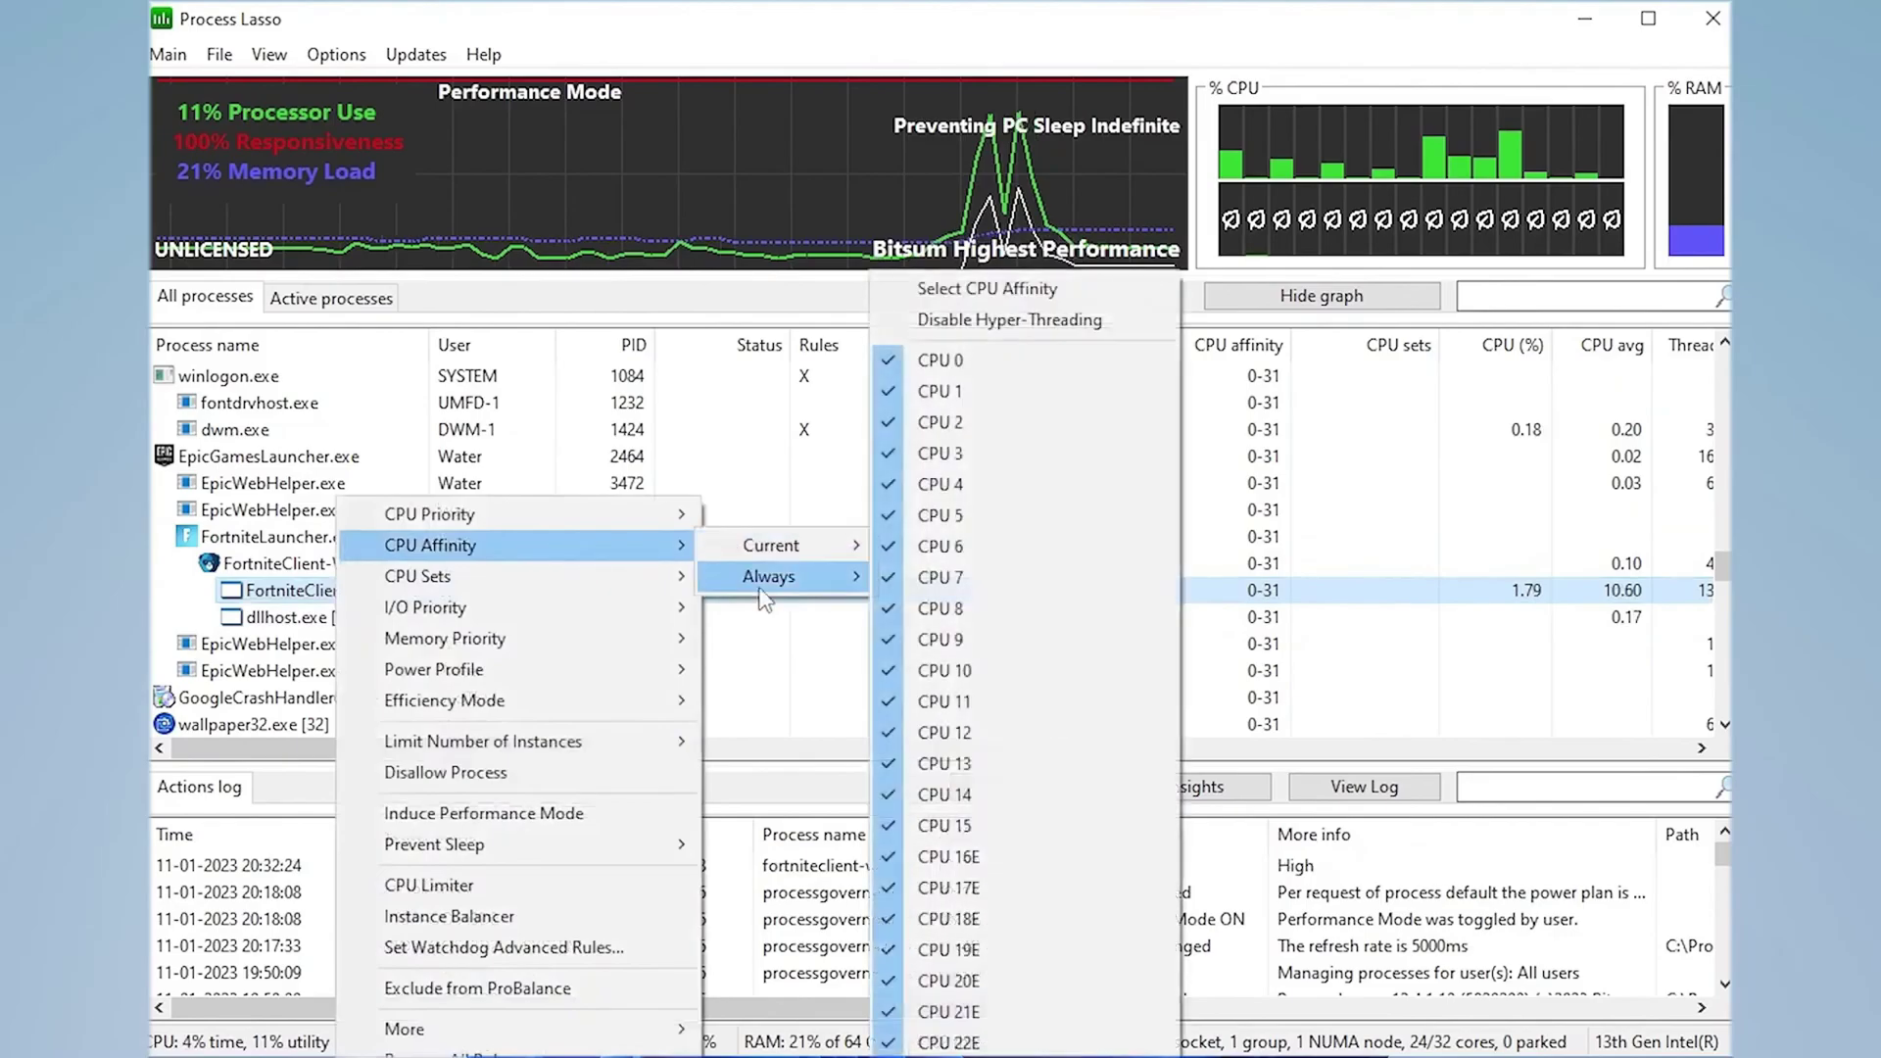
mouse_move(770, 578)
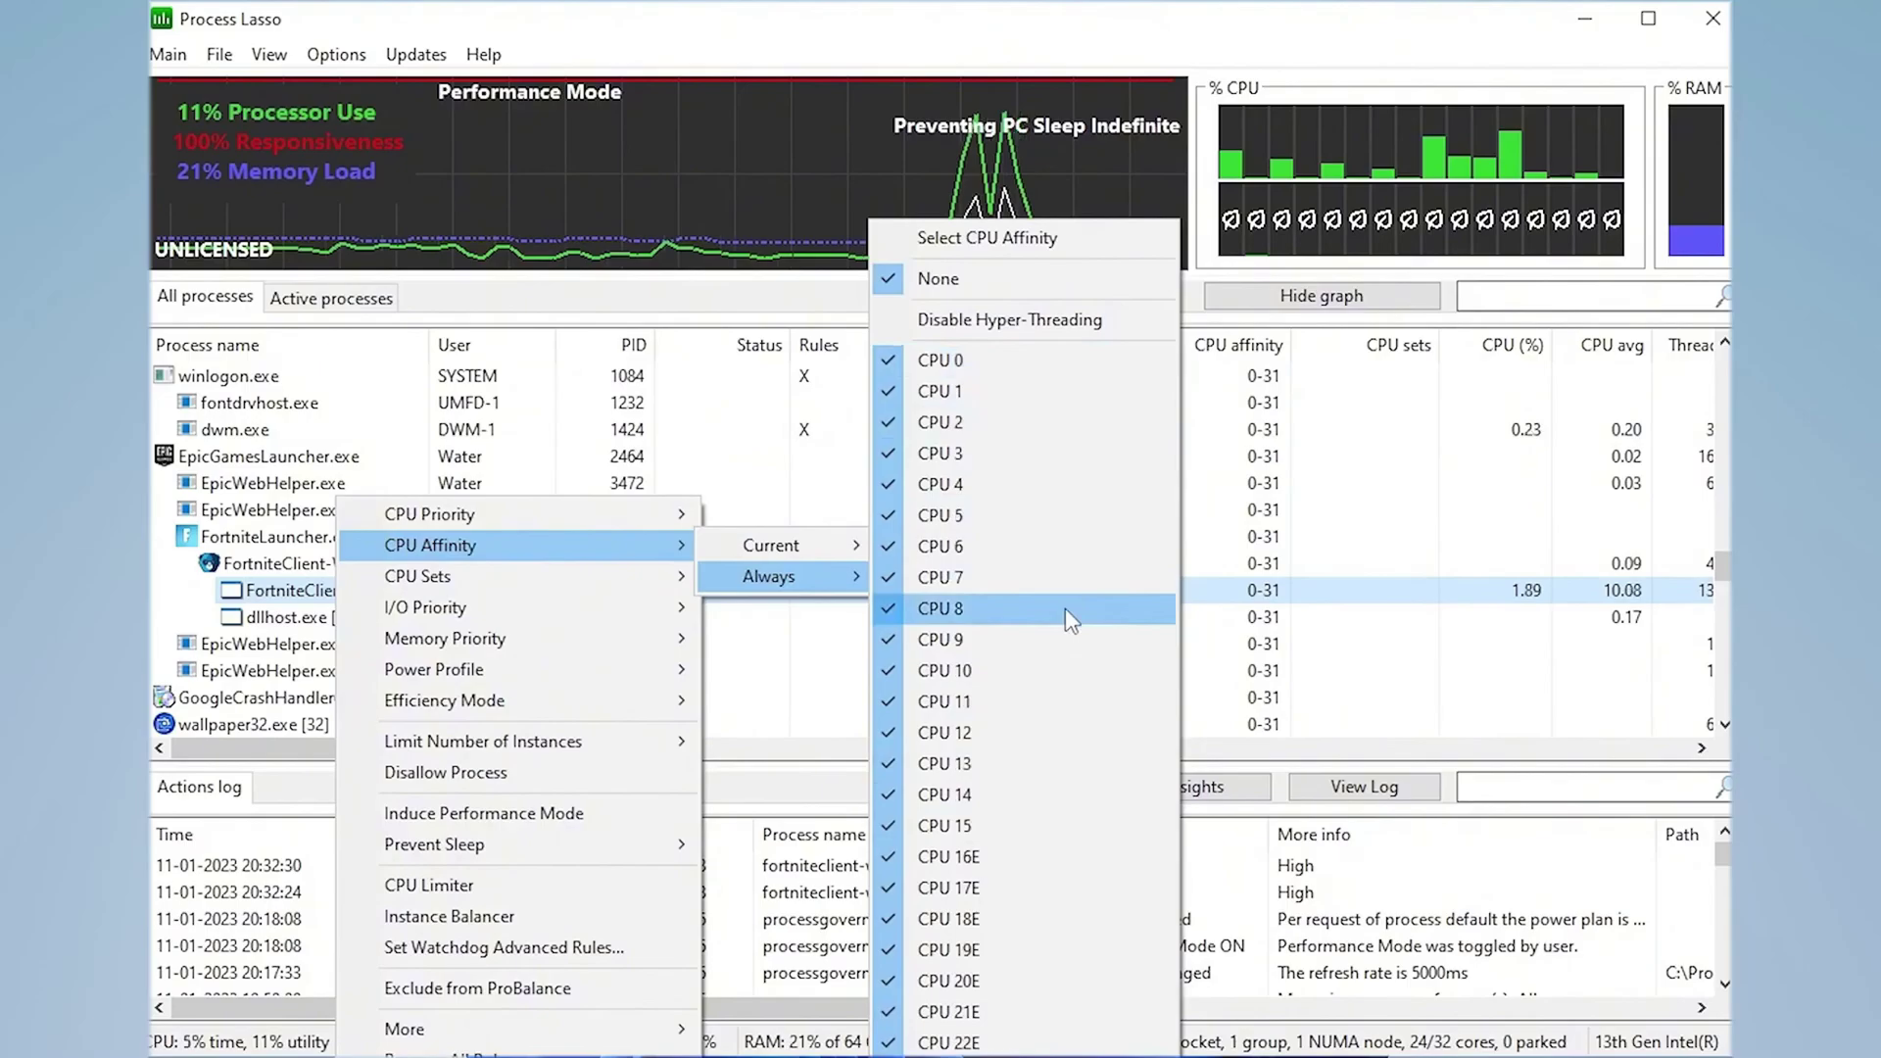
mouse_move(427, 664)
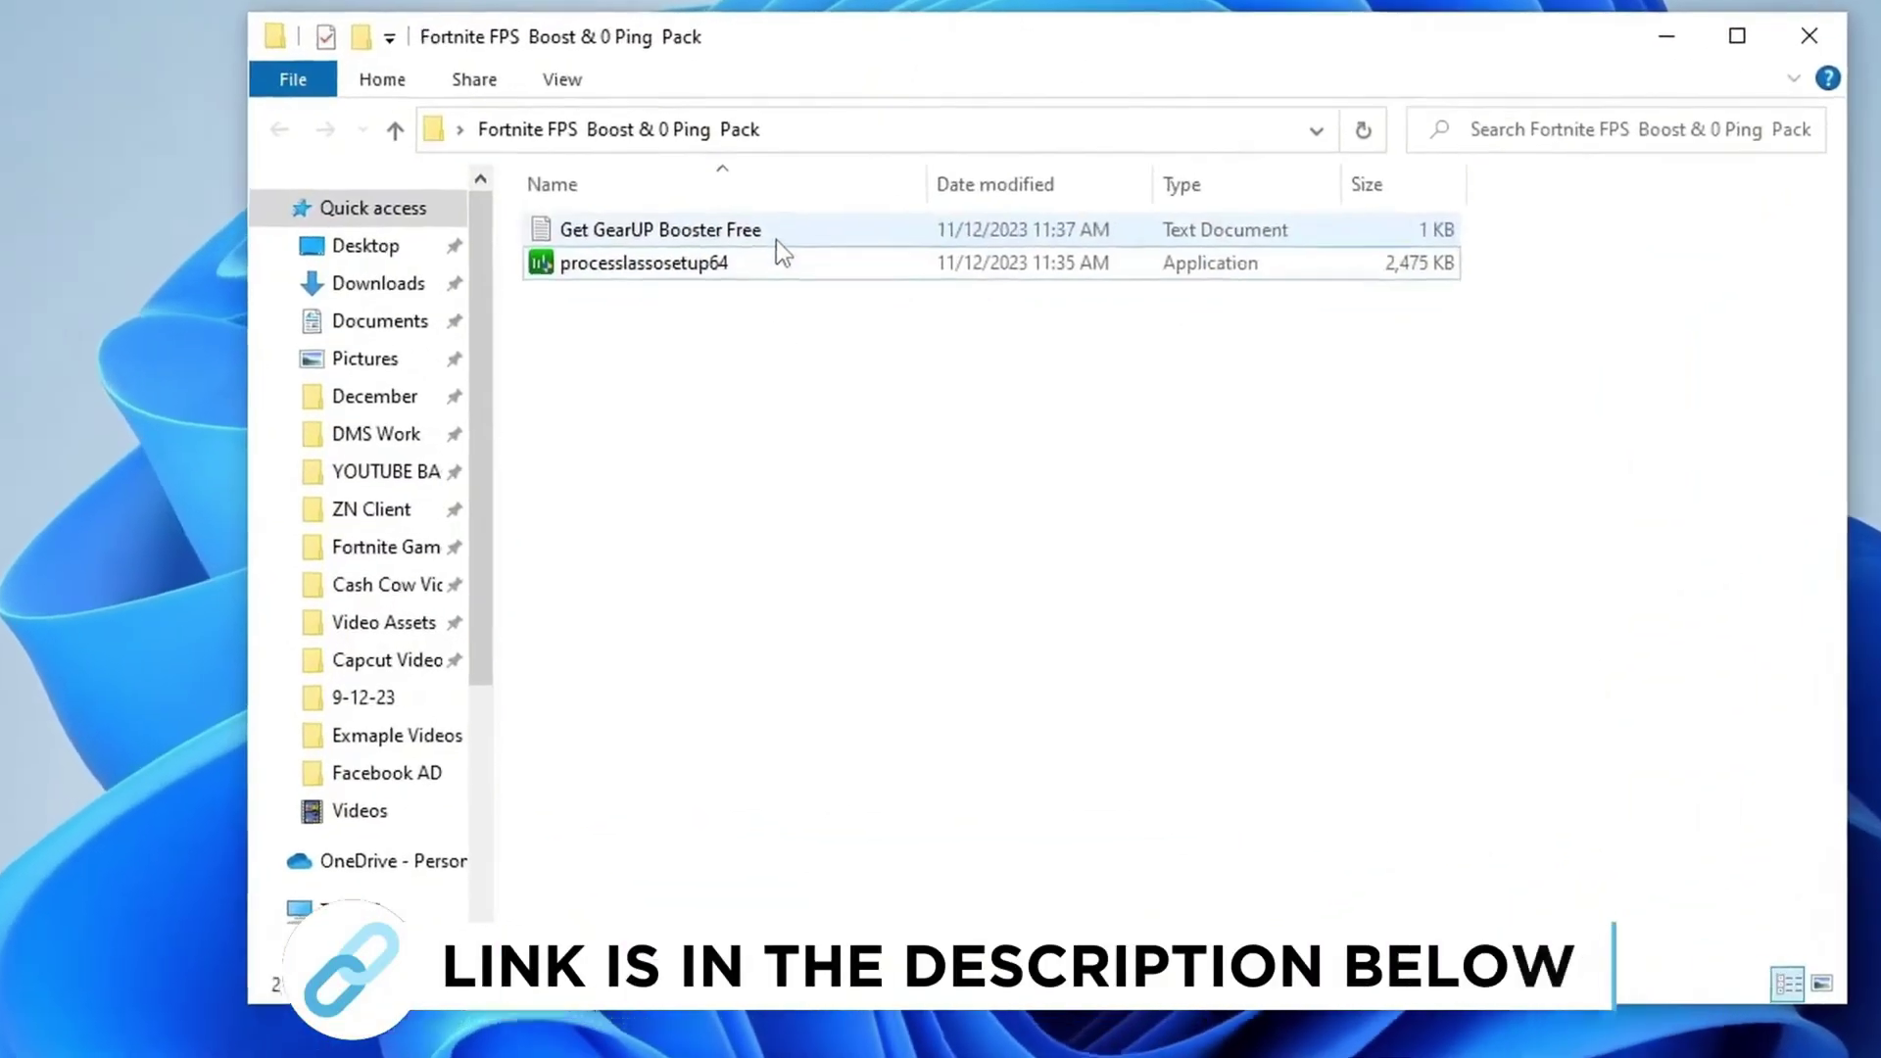
double_click(774, 240)
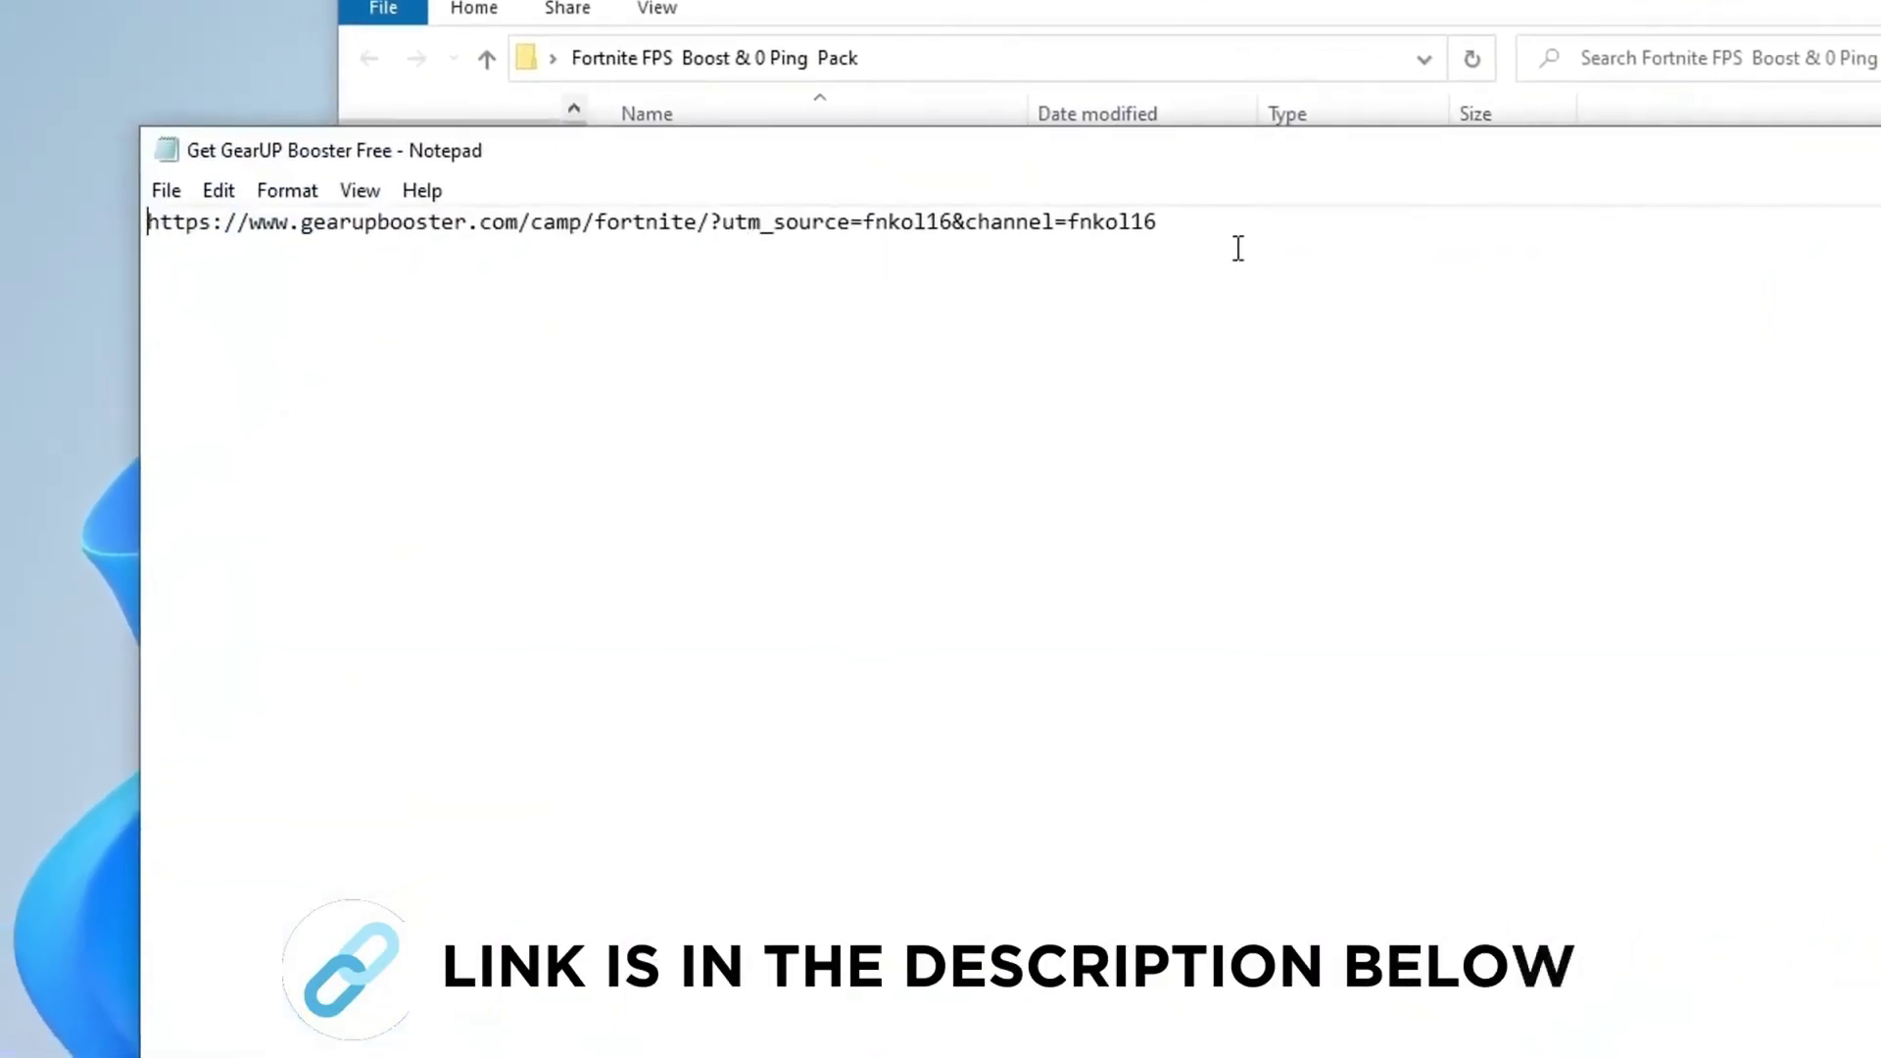
drag(1239, 248, 147, 223)
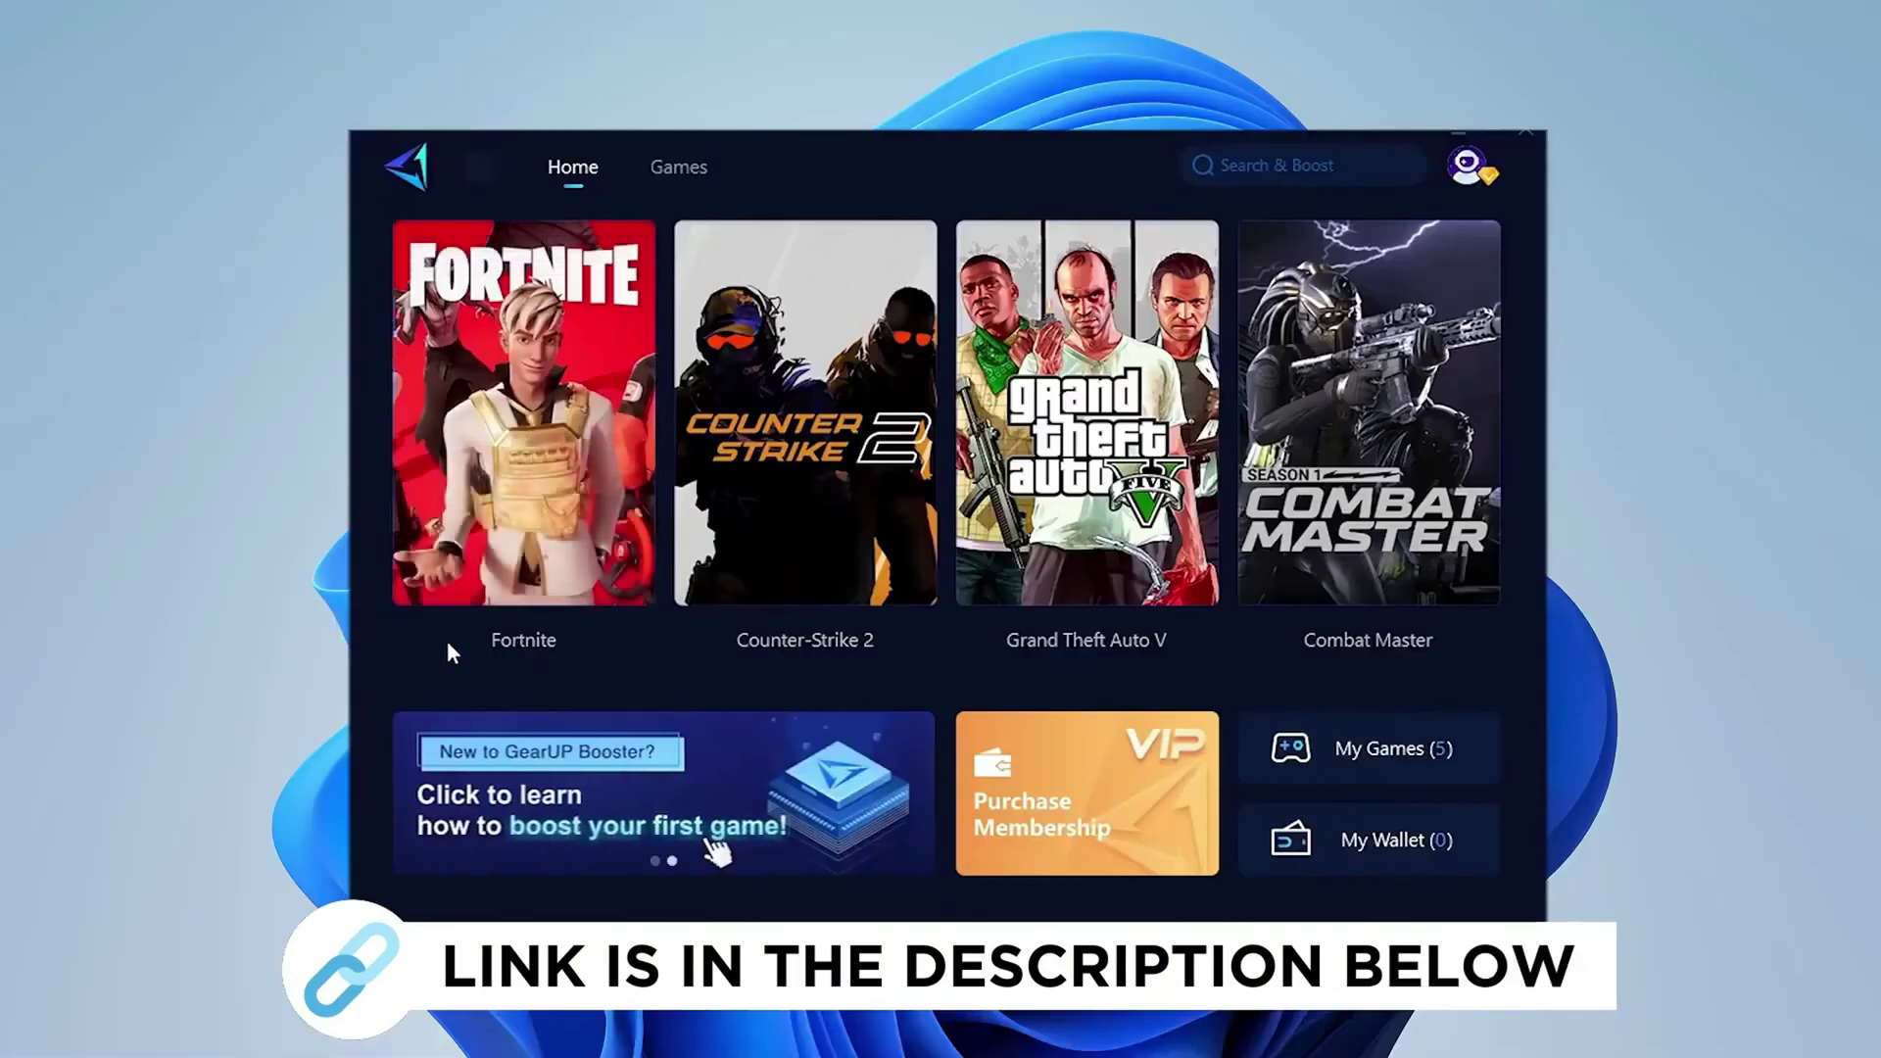
Start a GearUP Booster boost for Fortnite from its Home page card
mouse_move(535, 476)
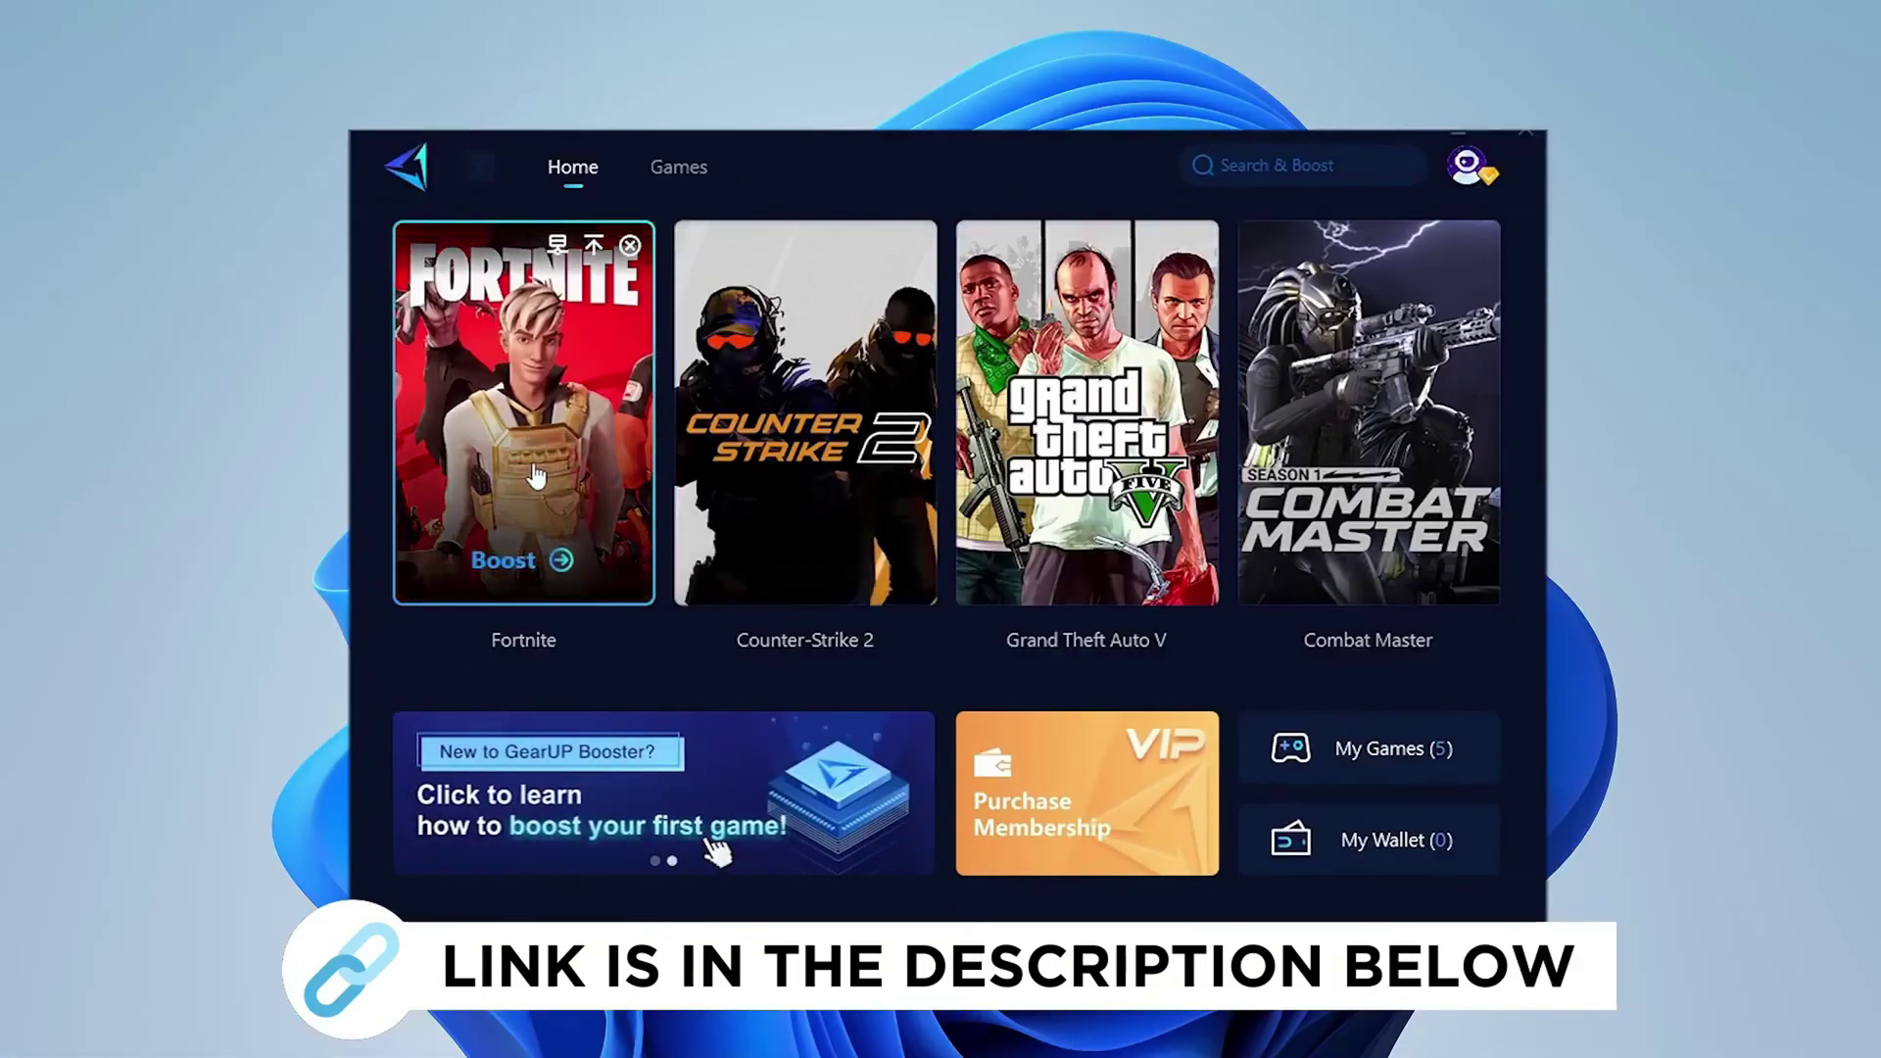
click(511, 516)
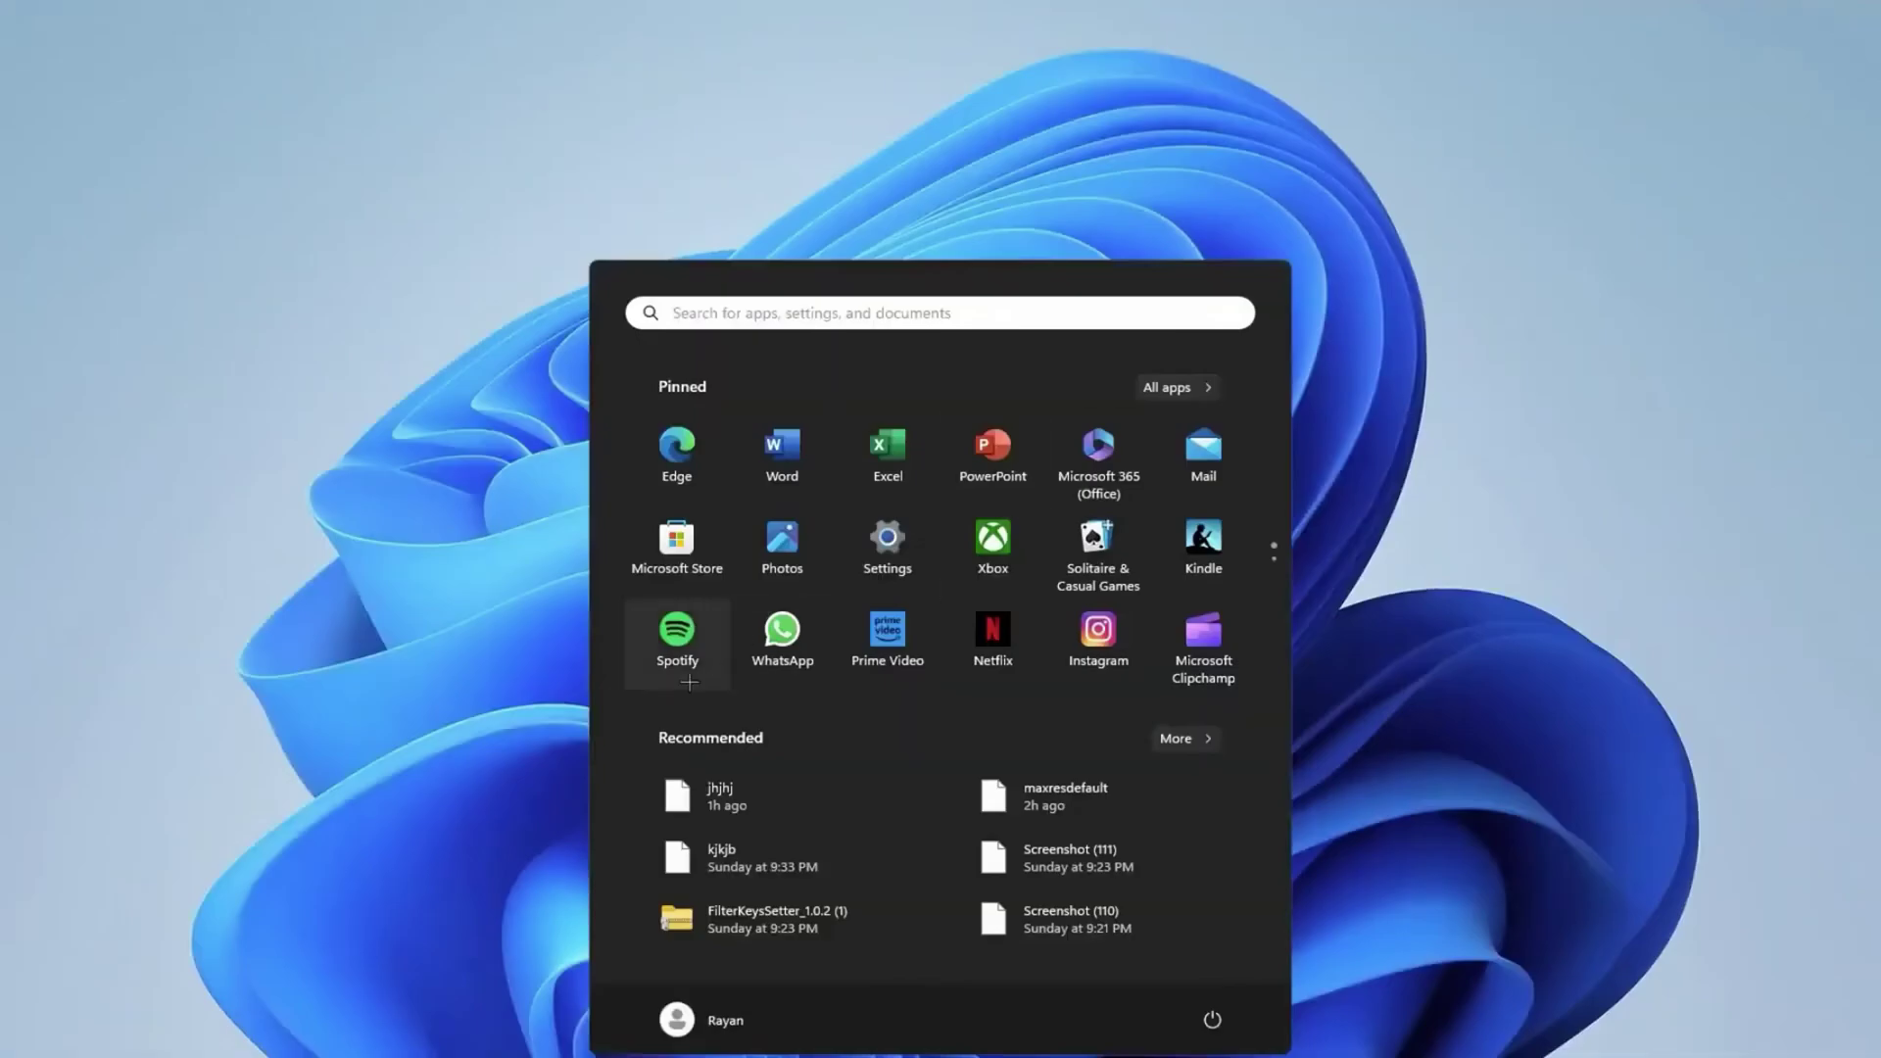
Search 'serv' in the Start menu and launch the Services console
text(serv)
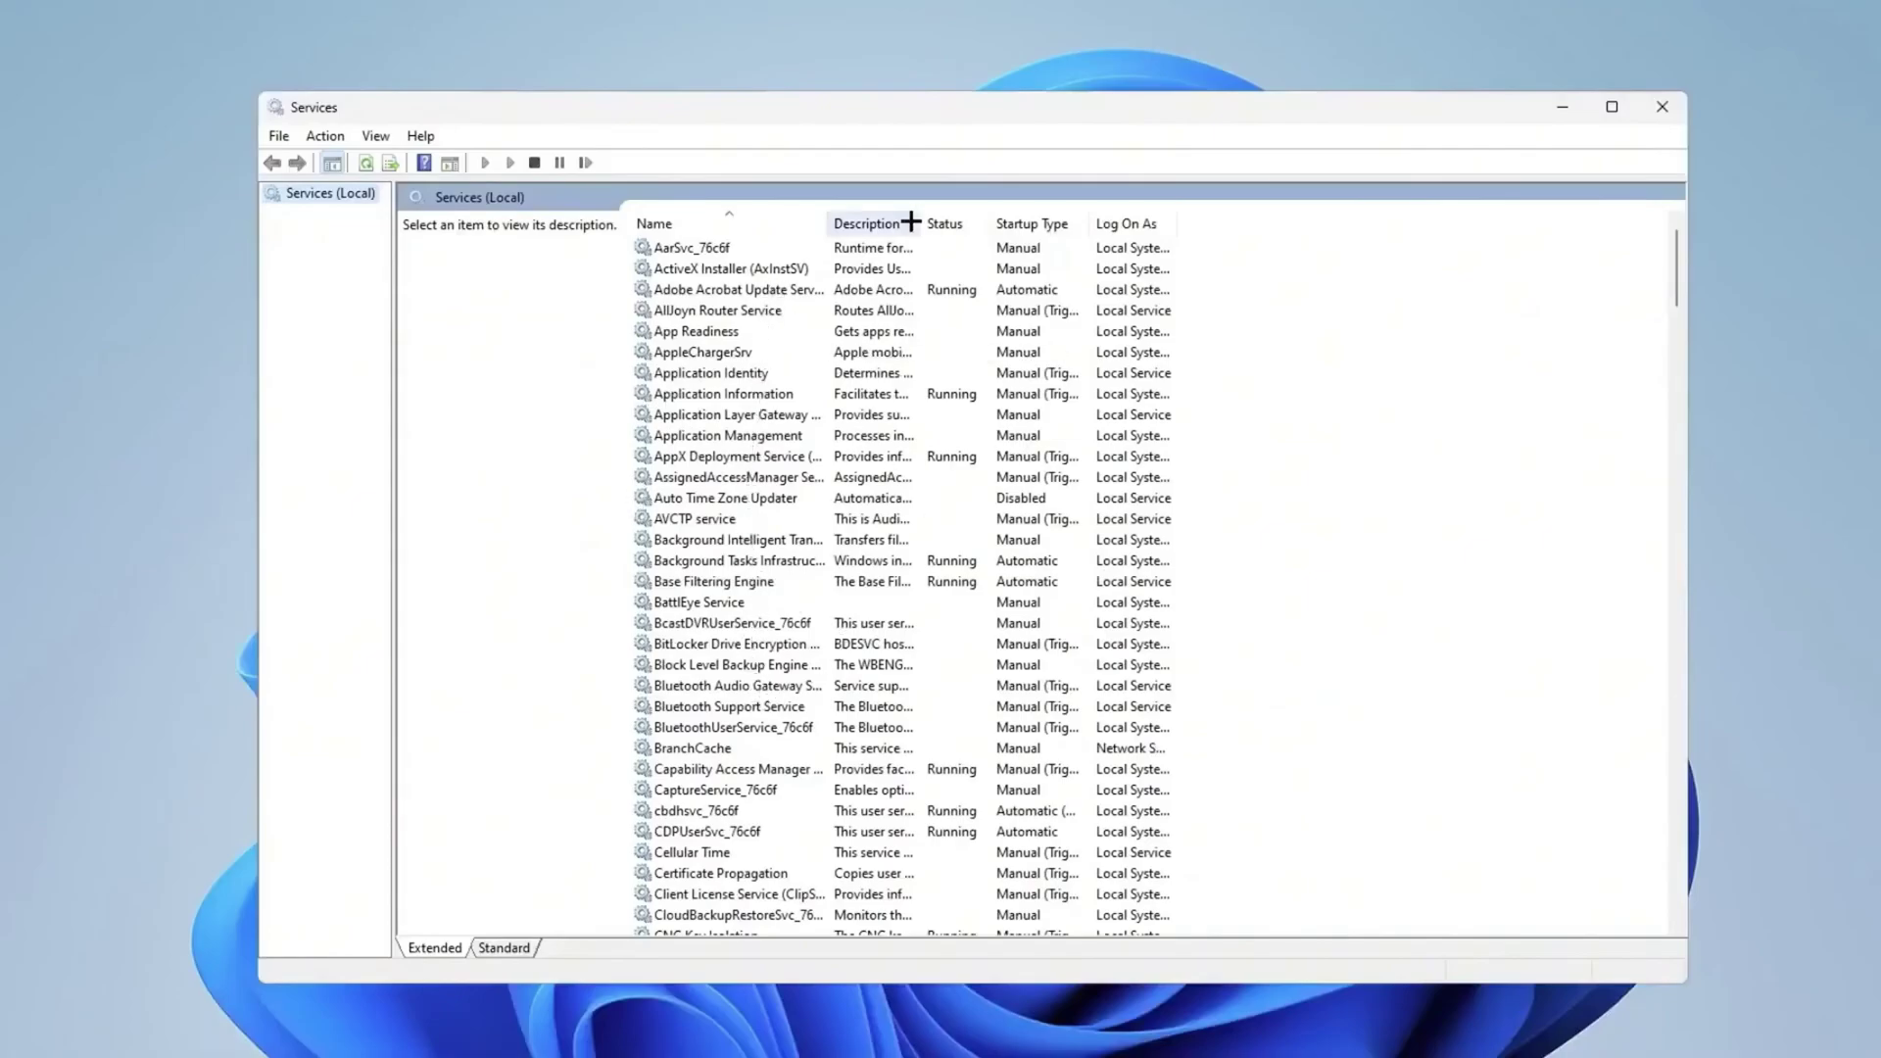
Scroll the services list and select Fax to show its send-and-receive-faxes description
scroll(970, 842, down, 2)
scroll(833, 607, down, 2)
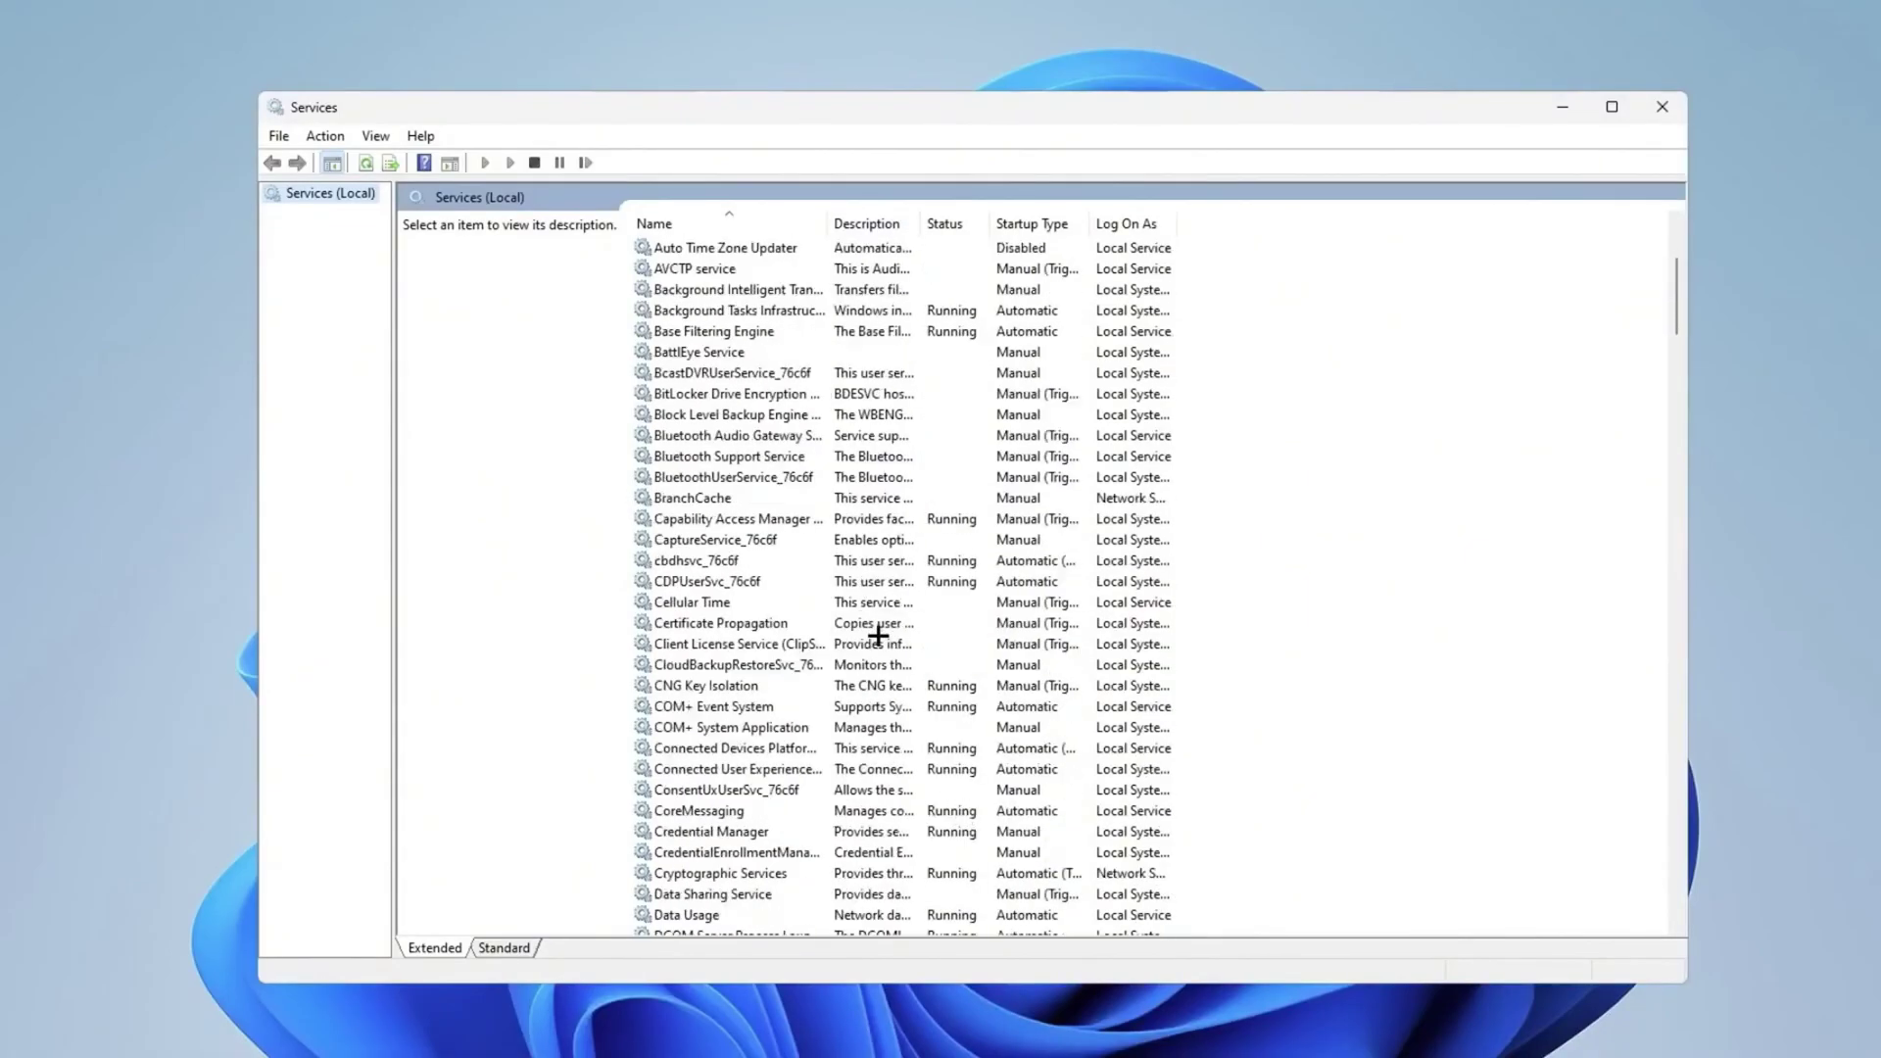
scroll(725, 715, up, 4)
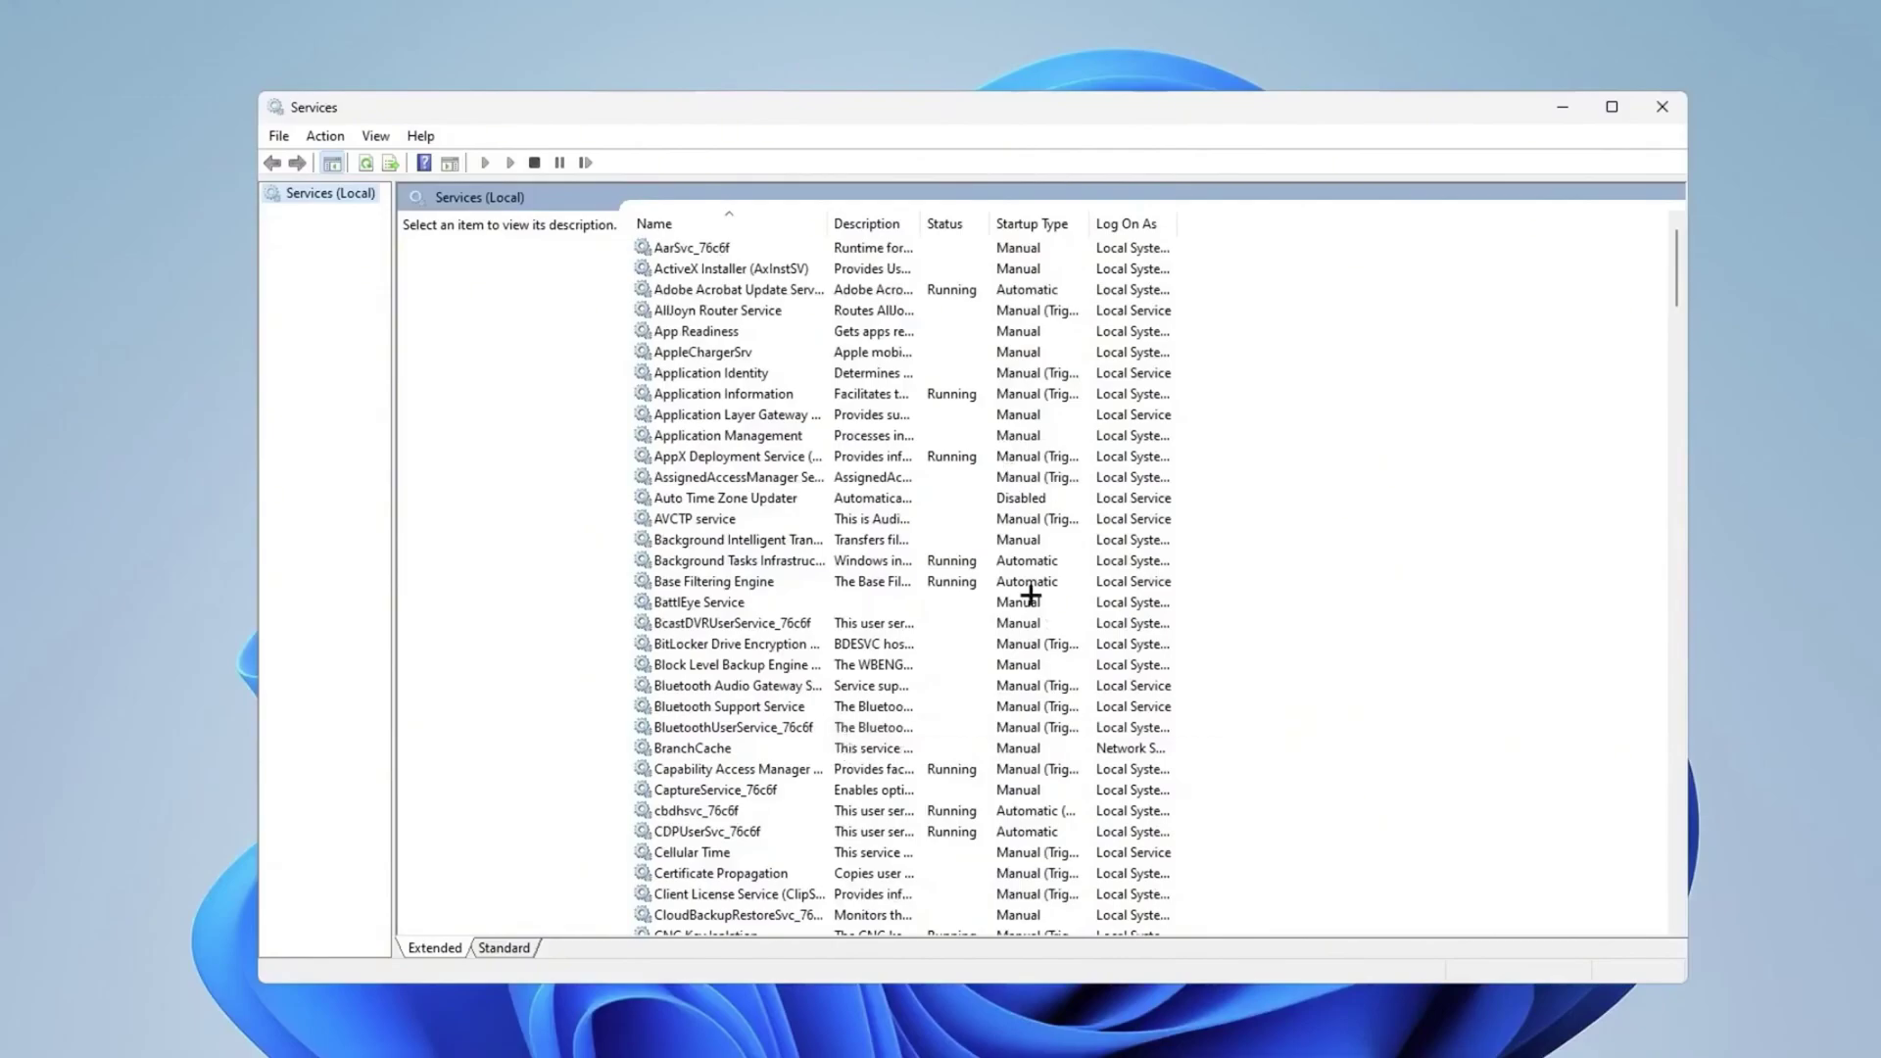
scroll(931, 598, down, 6)
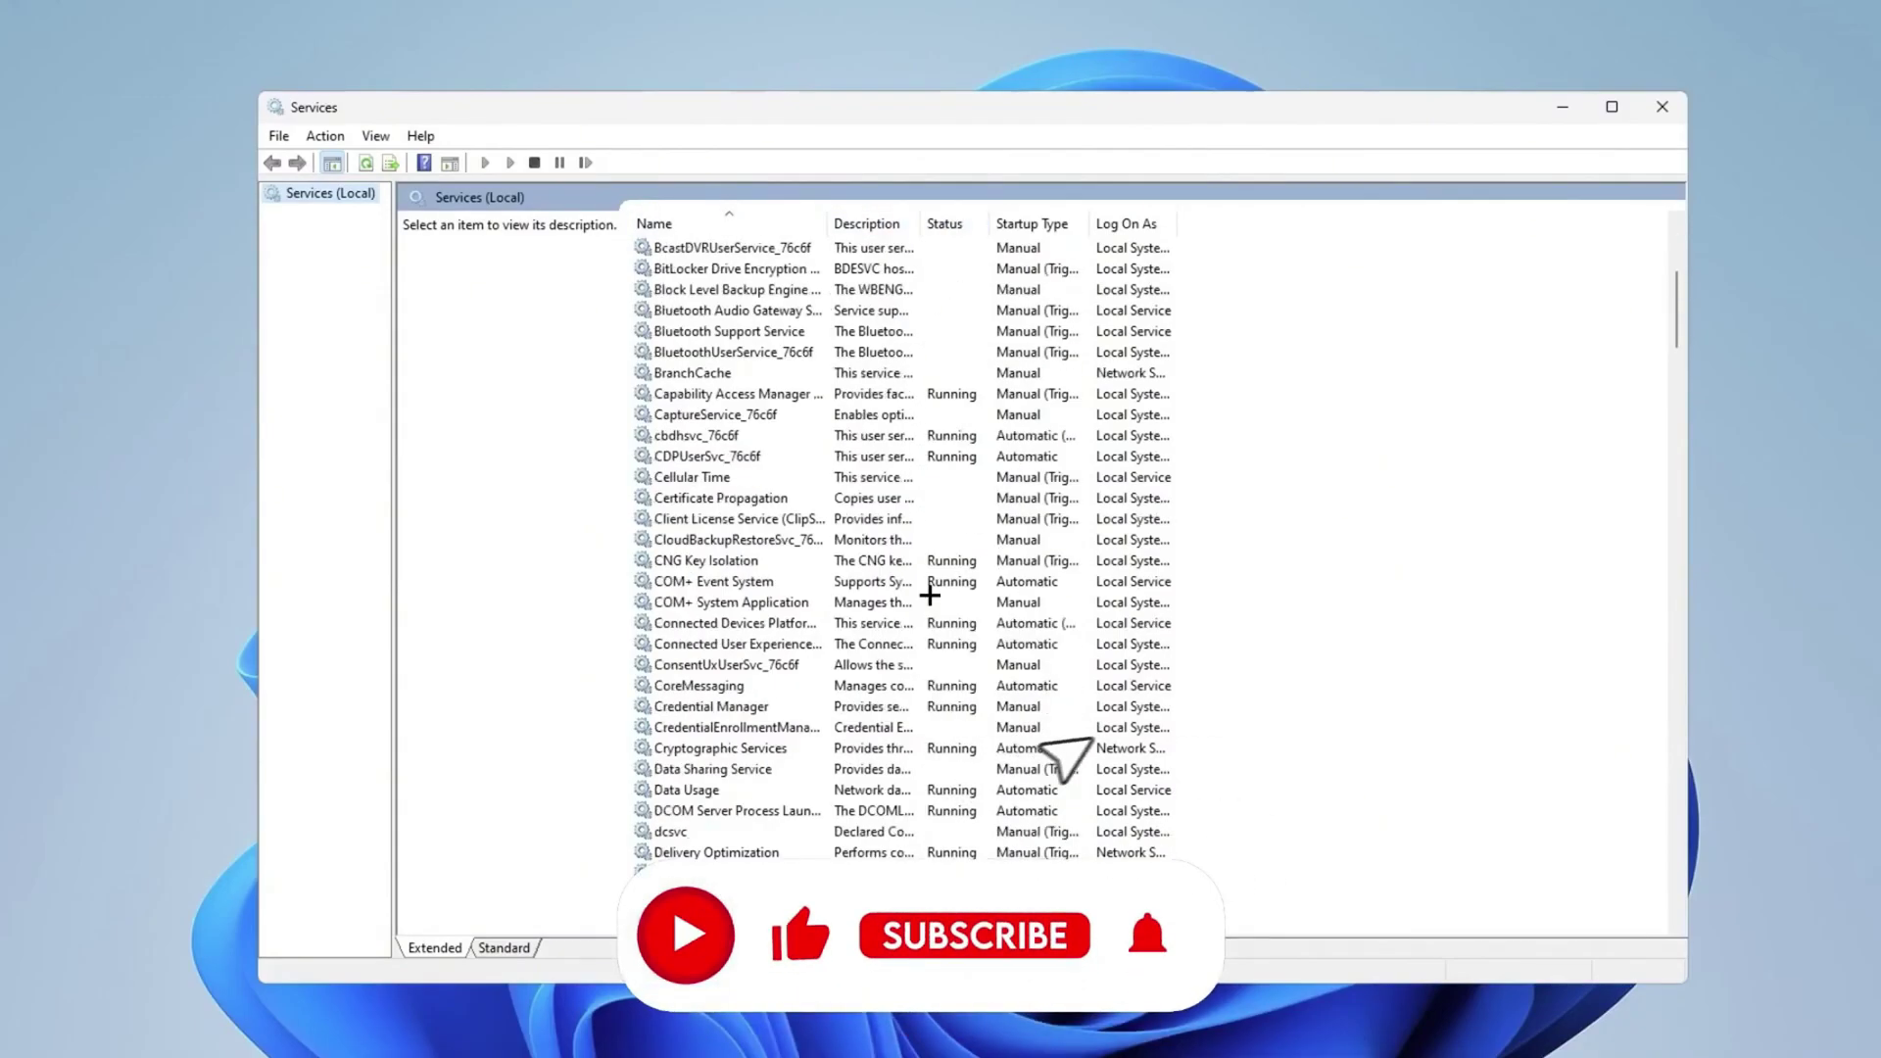
scroll(744, 441, up, 7)
scroll(760, 710, down, 9)
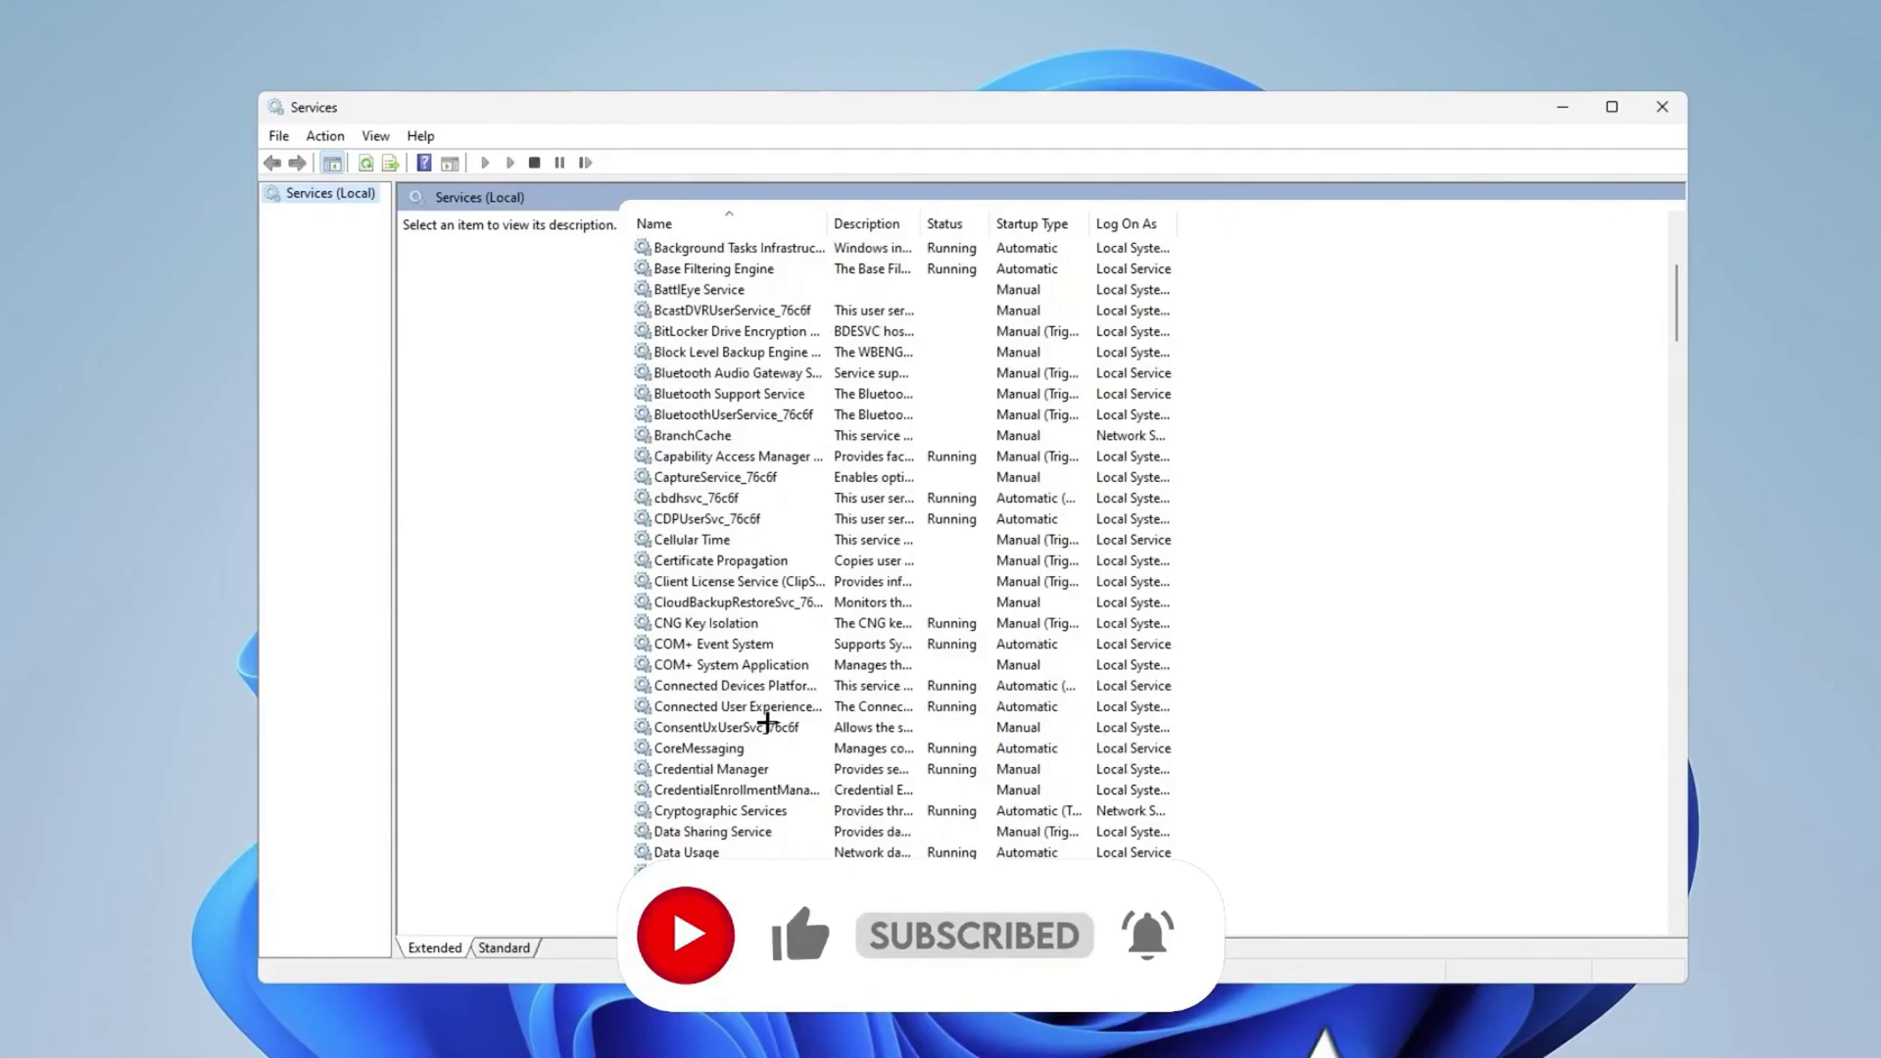
scroll(775, 725, down, 9)
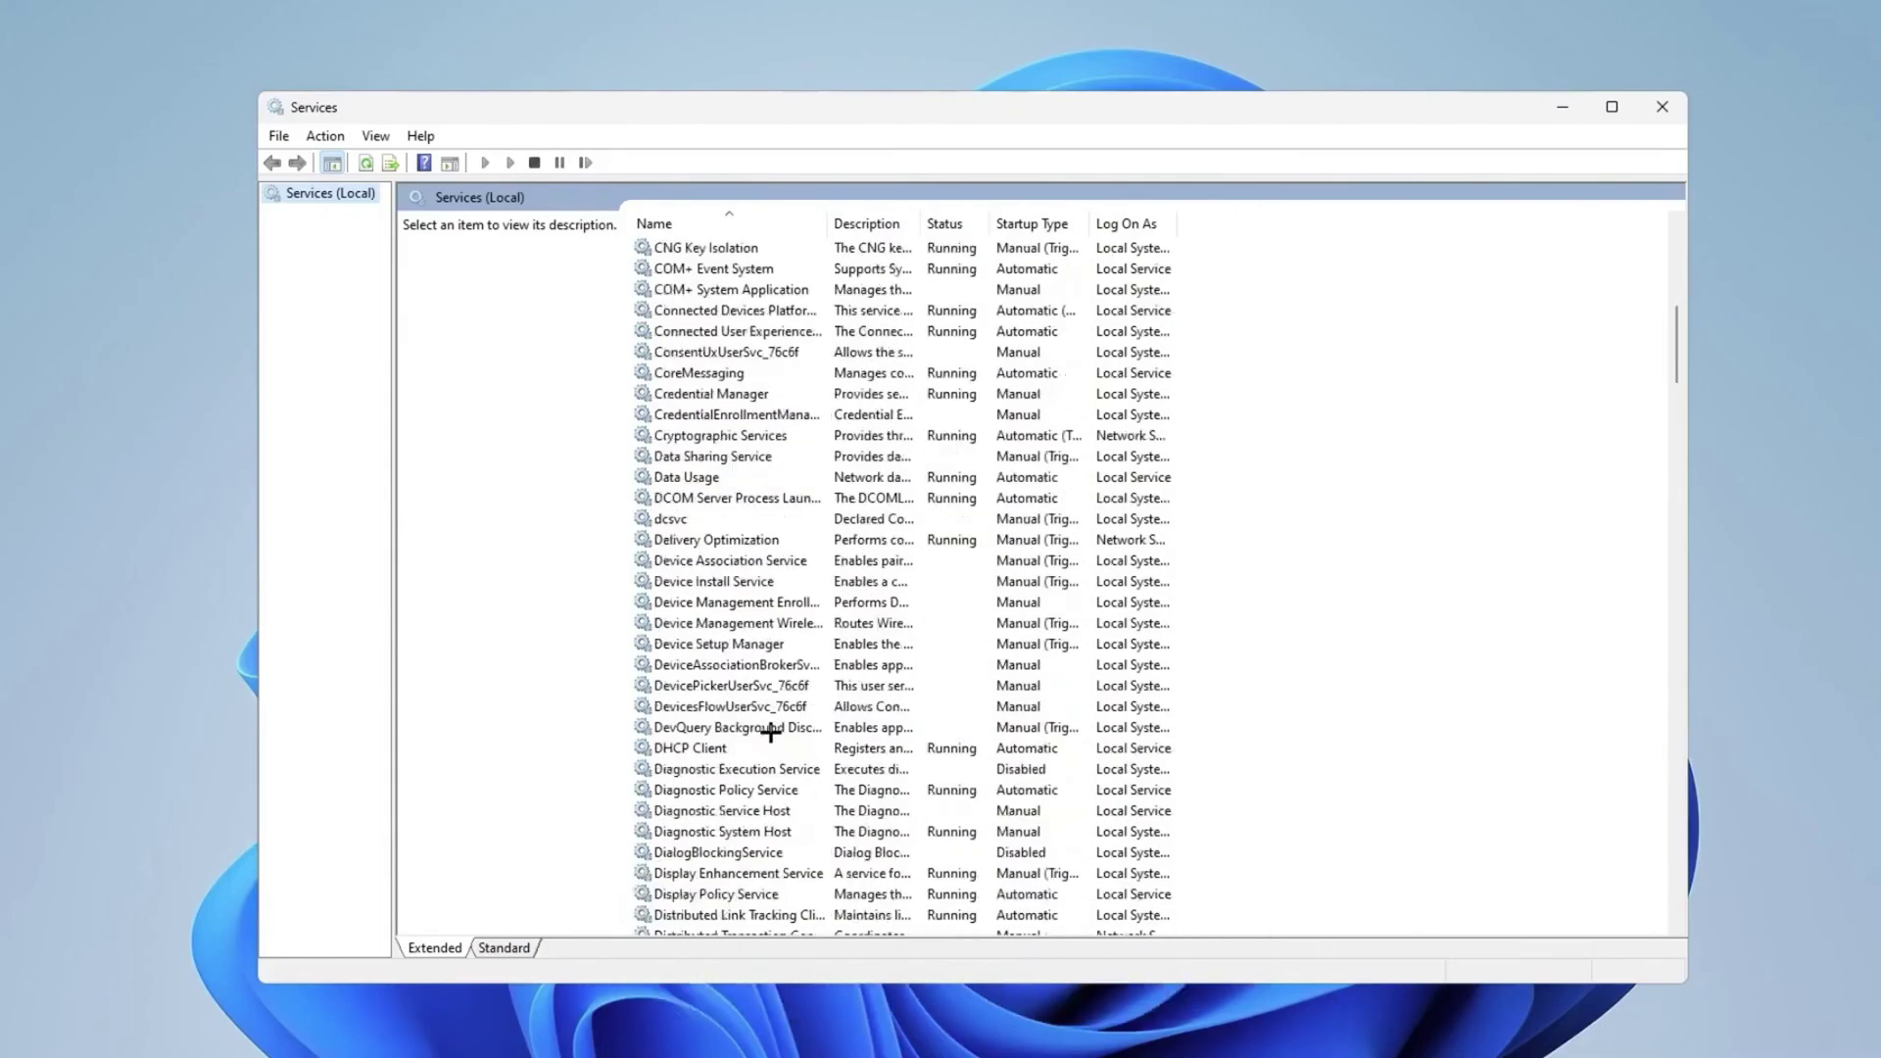
click(735, 752)
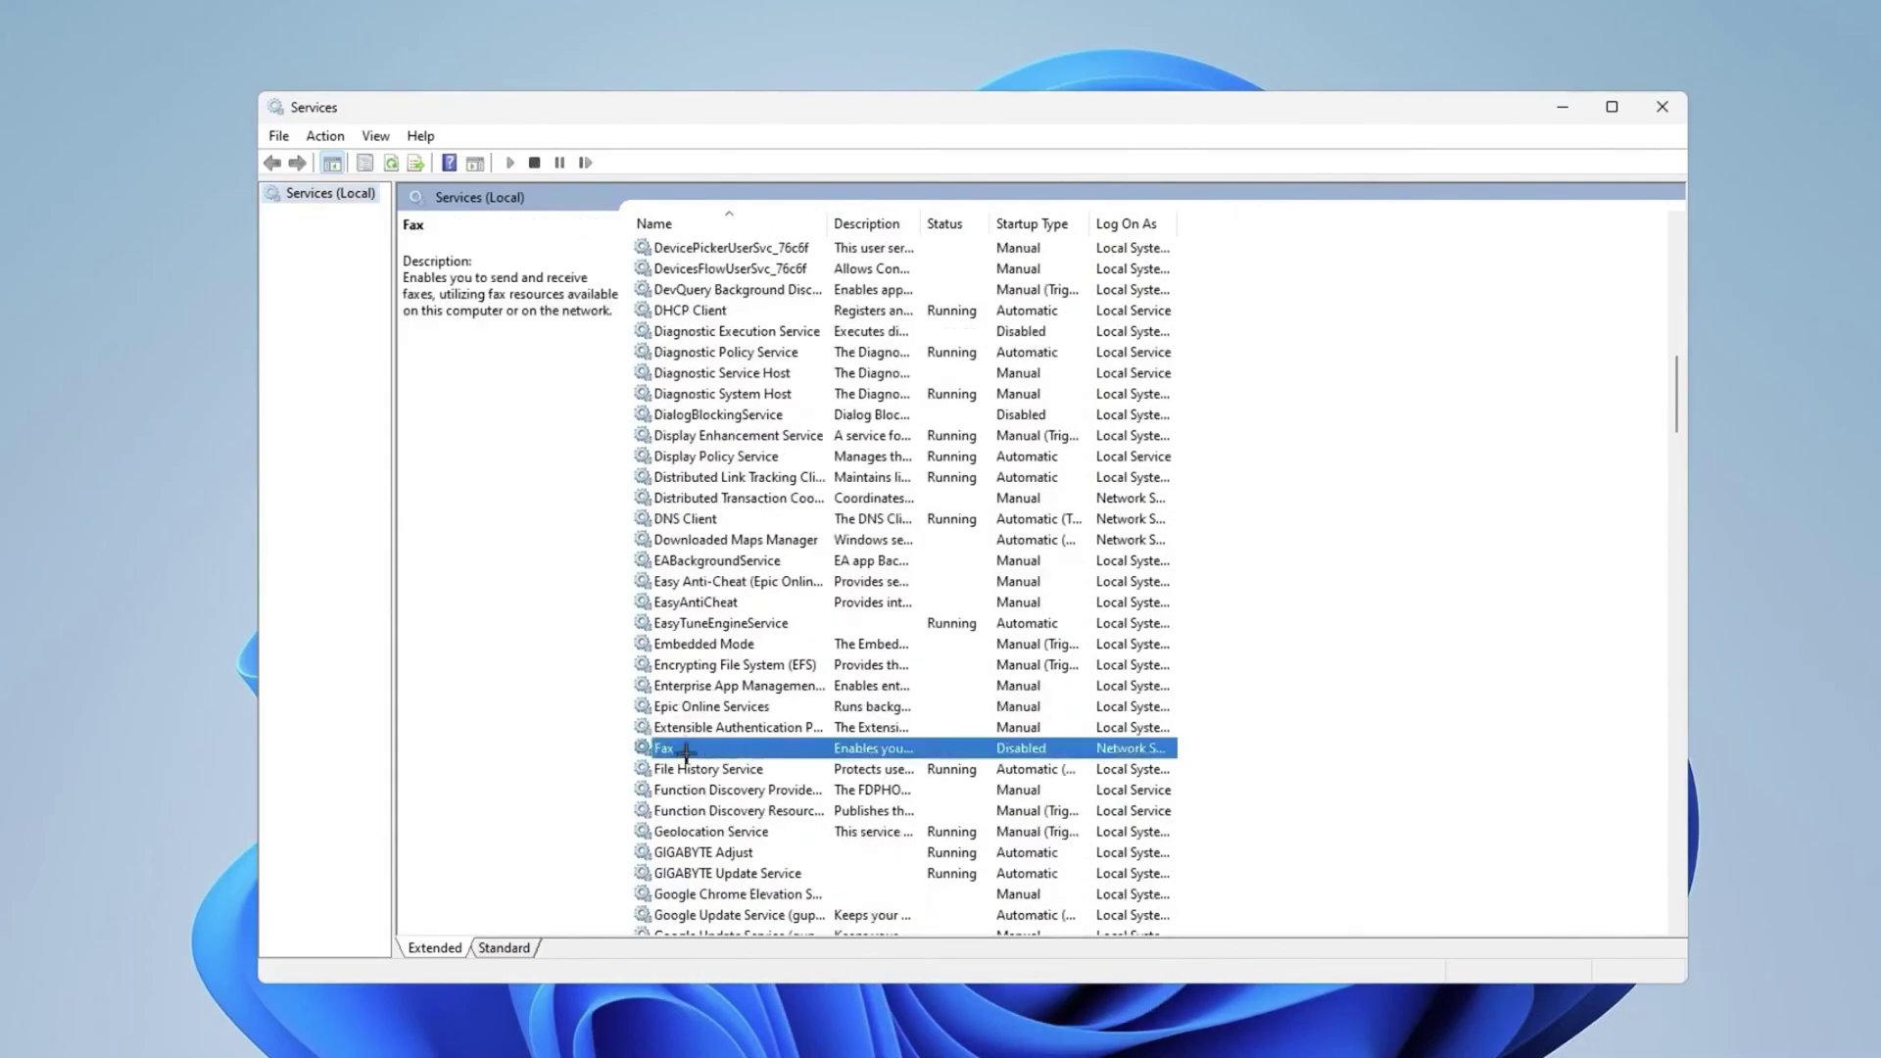
Set the Fax service's startup type to Disabled in its Properties and apply
right_click(882, 751)
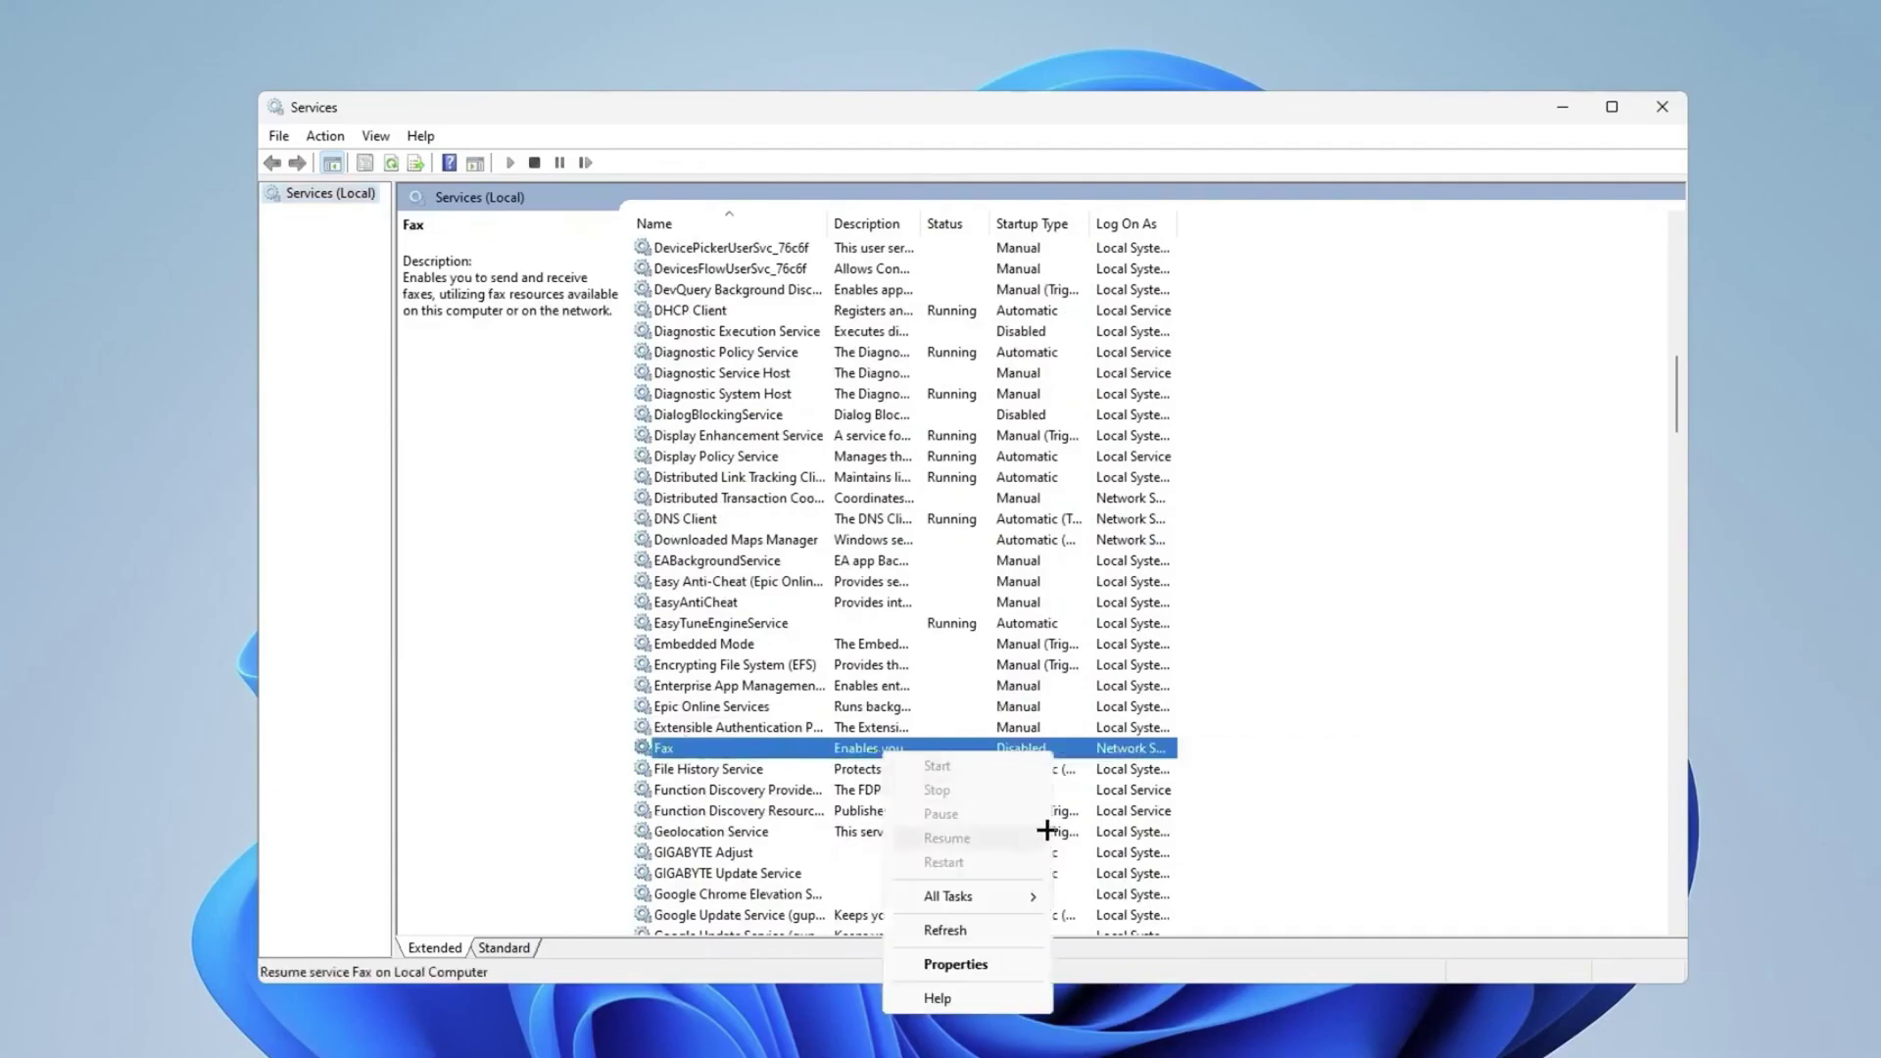
click(966, 964)
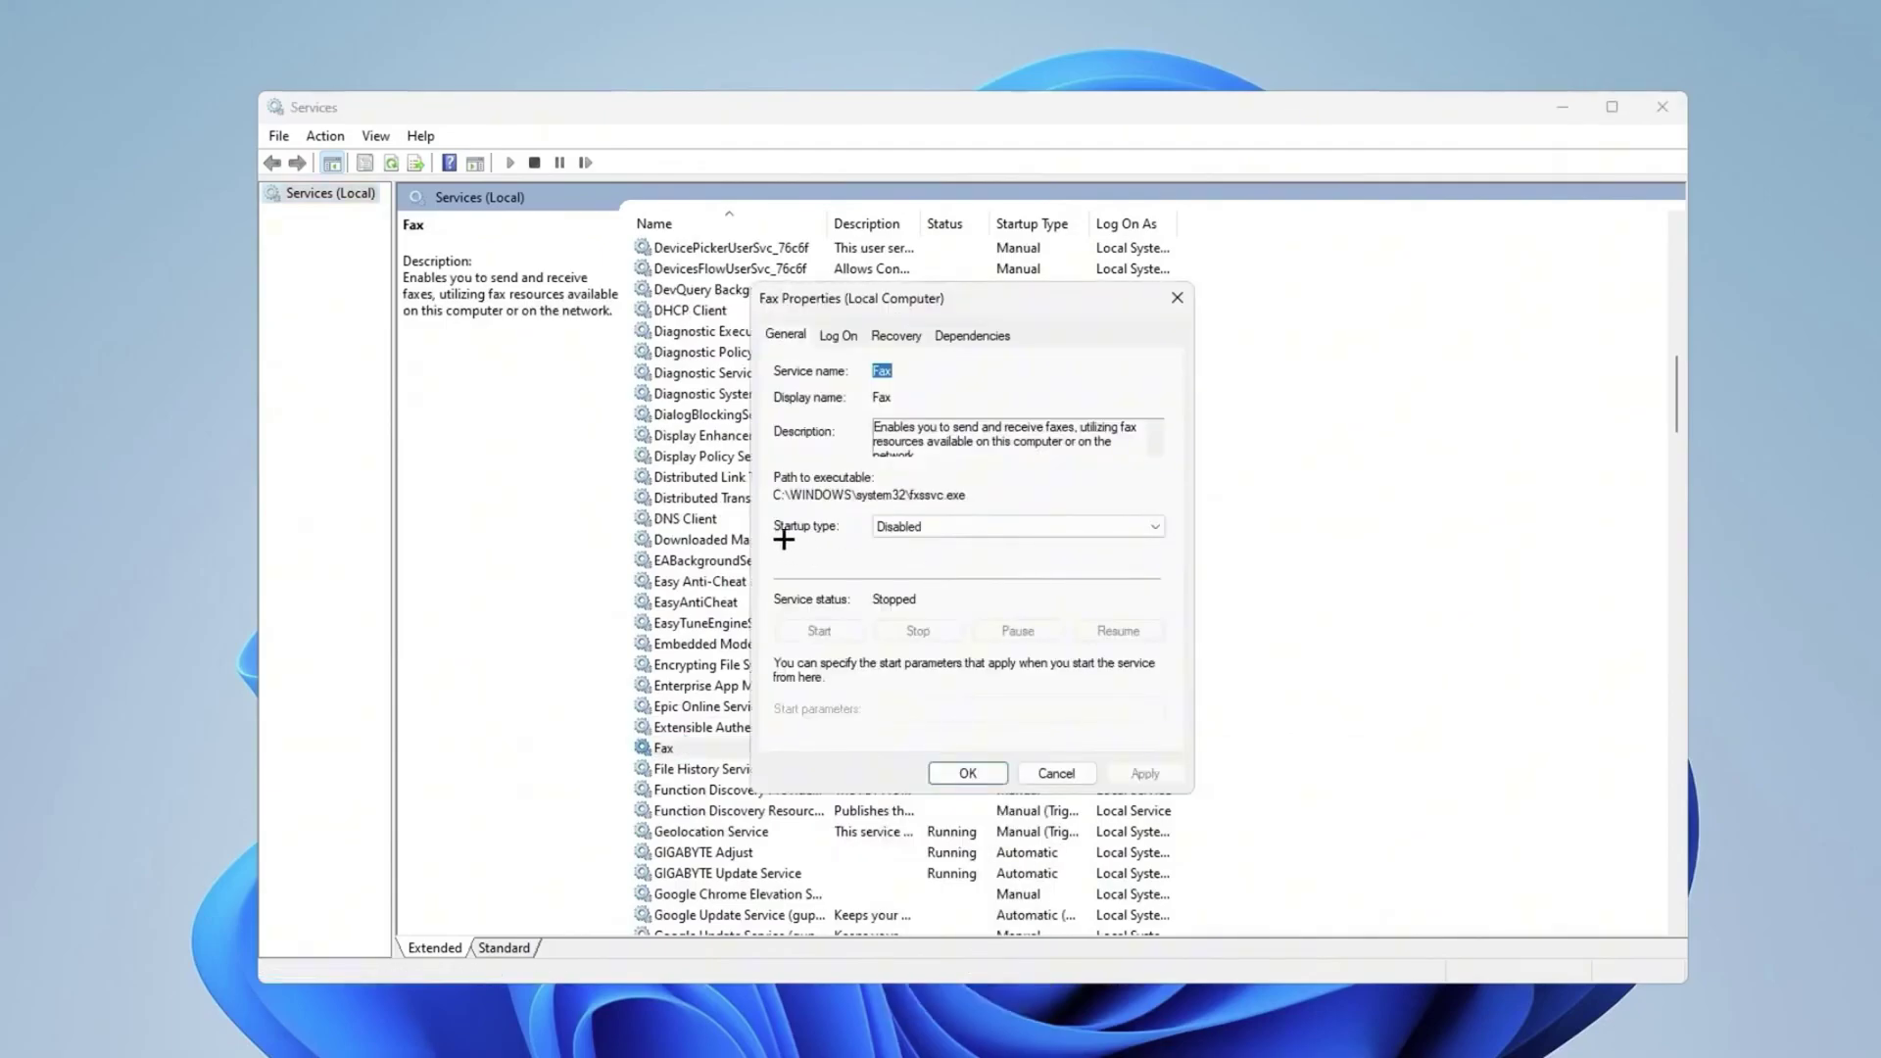
click(900, 529)
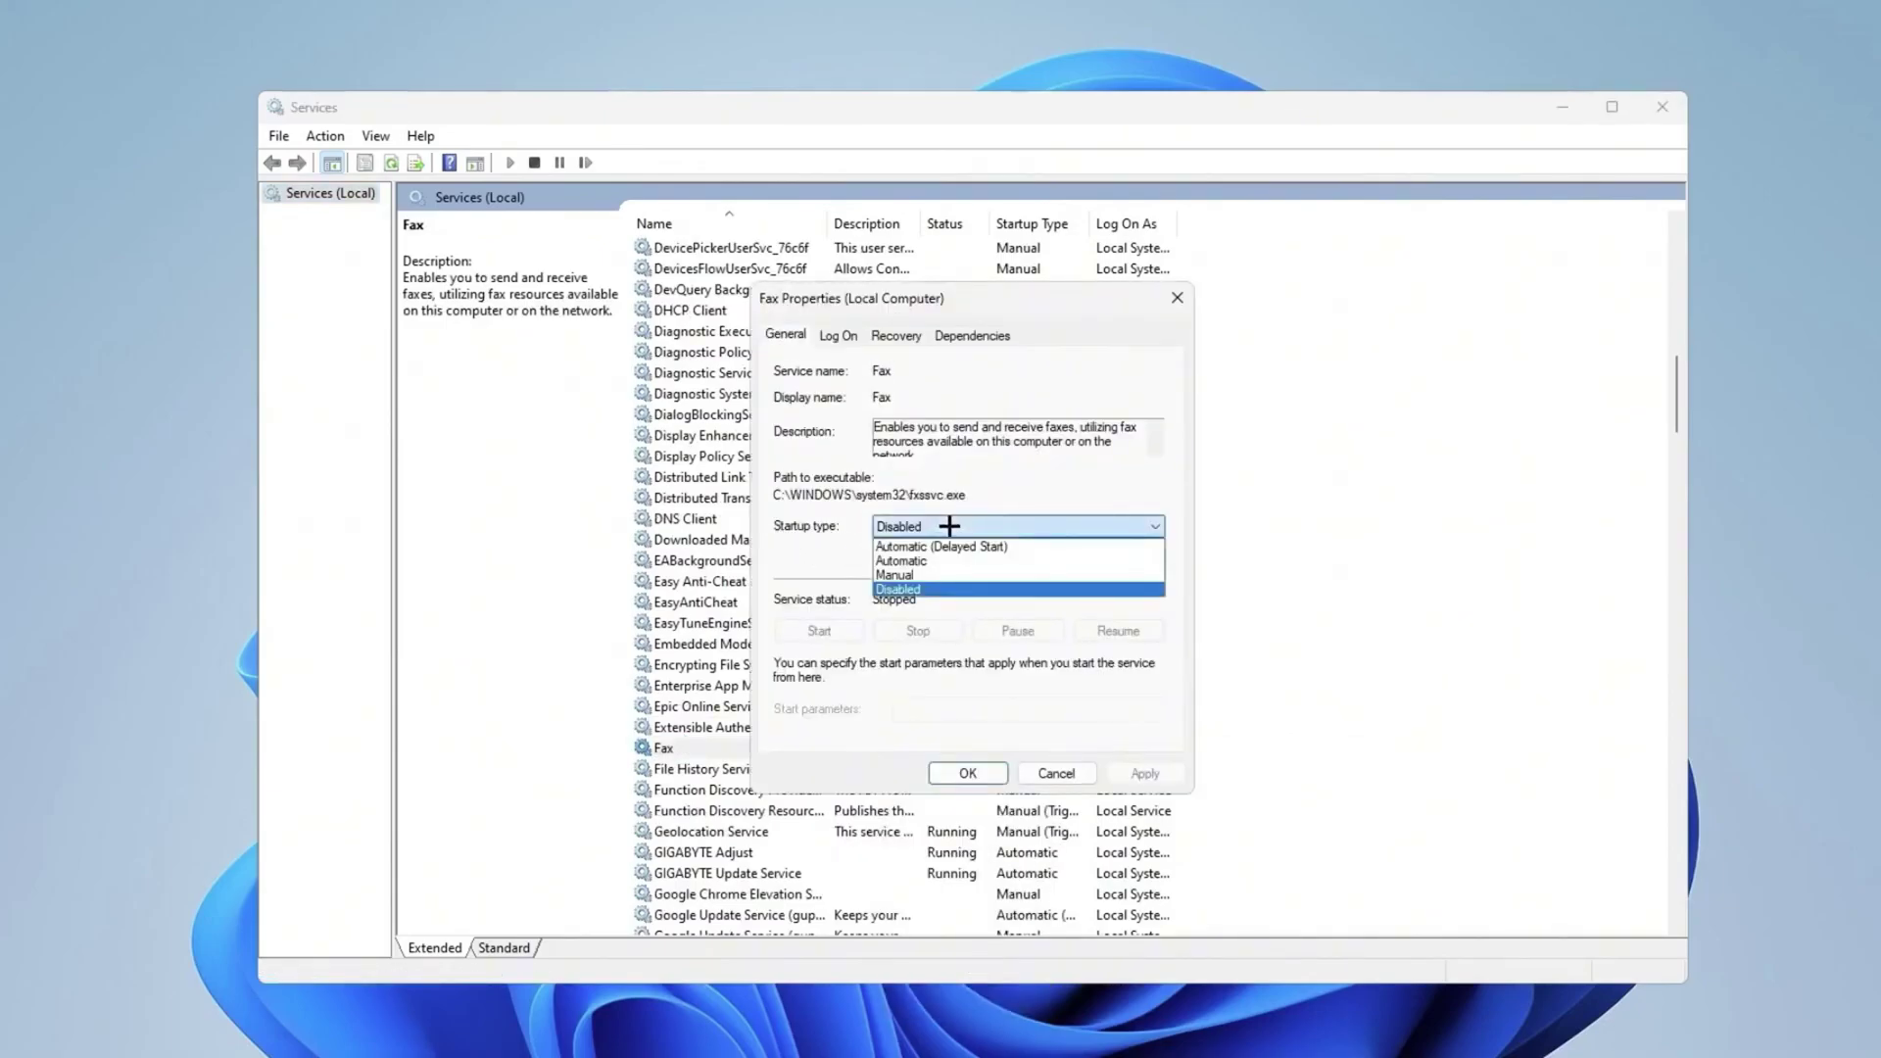
click(917, 592)
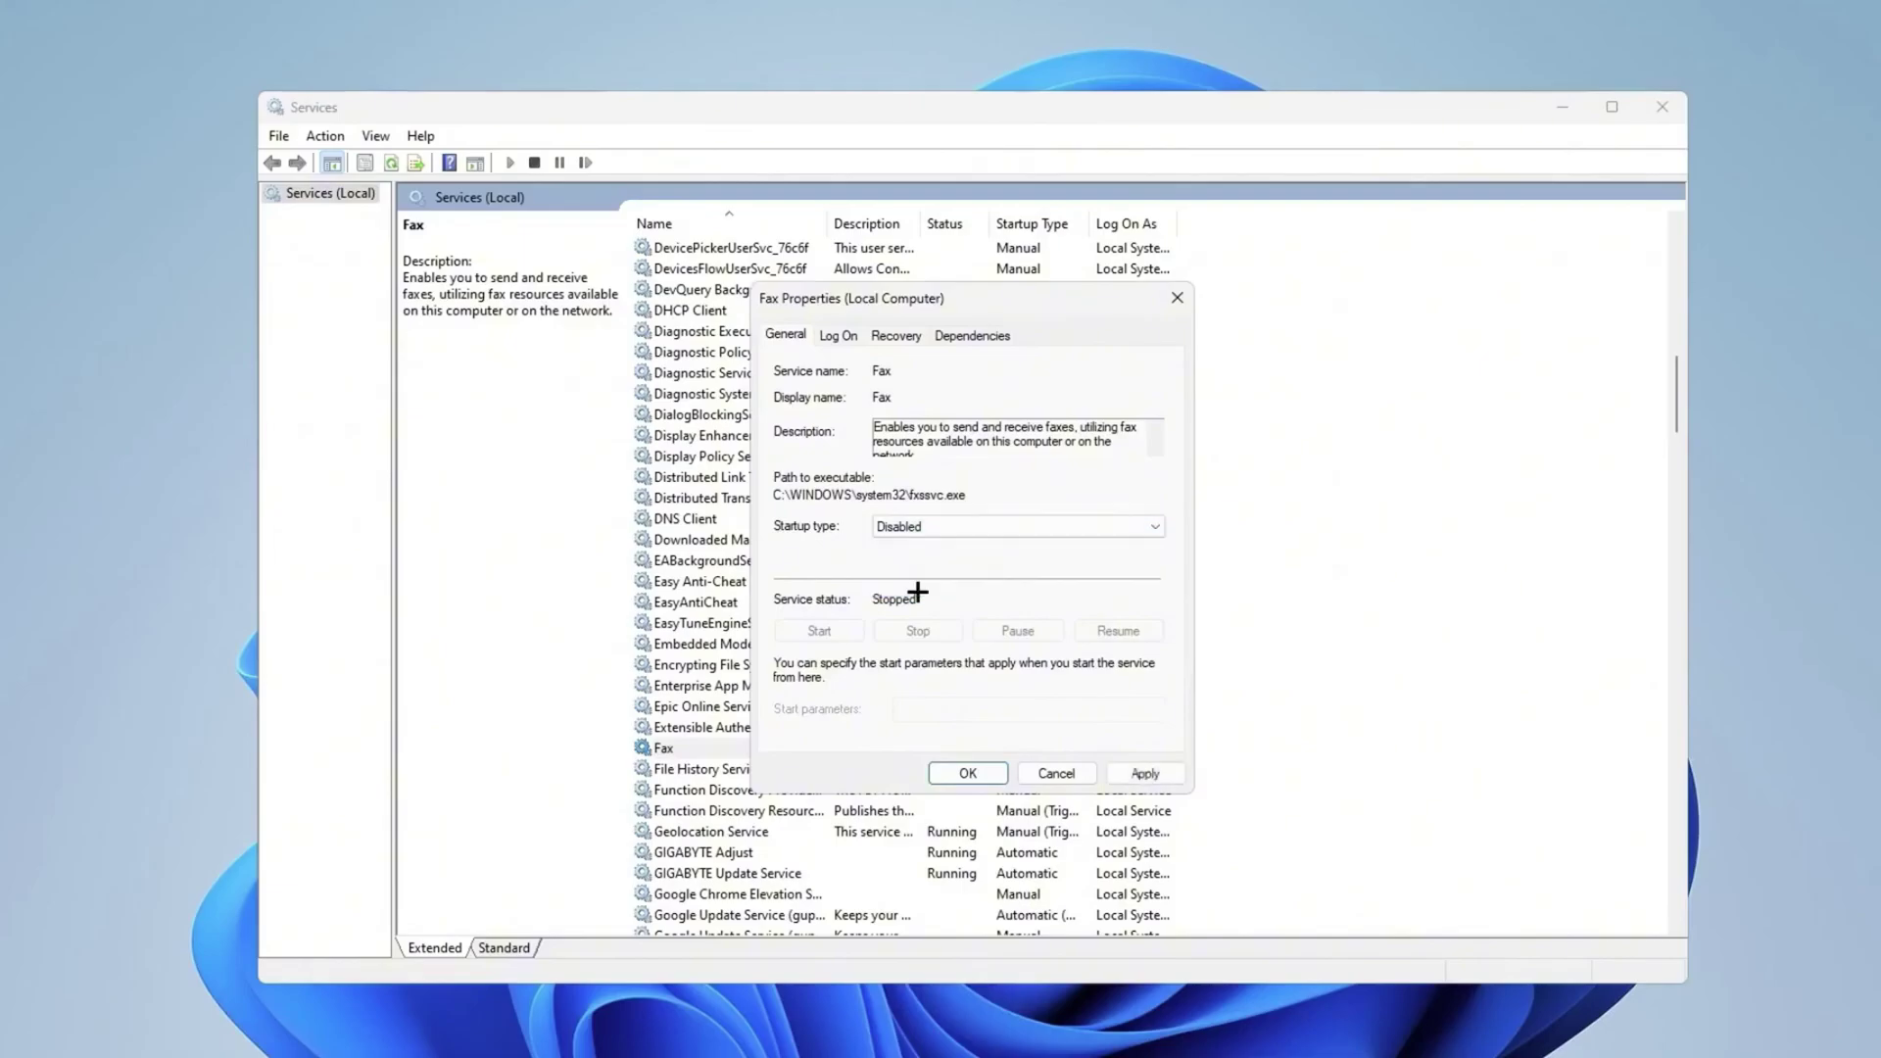
click(1137, 773)
click(968, 773)
scroll(795, 762, down, 2)
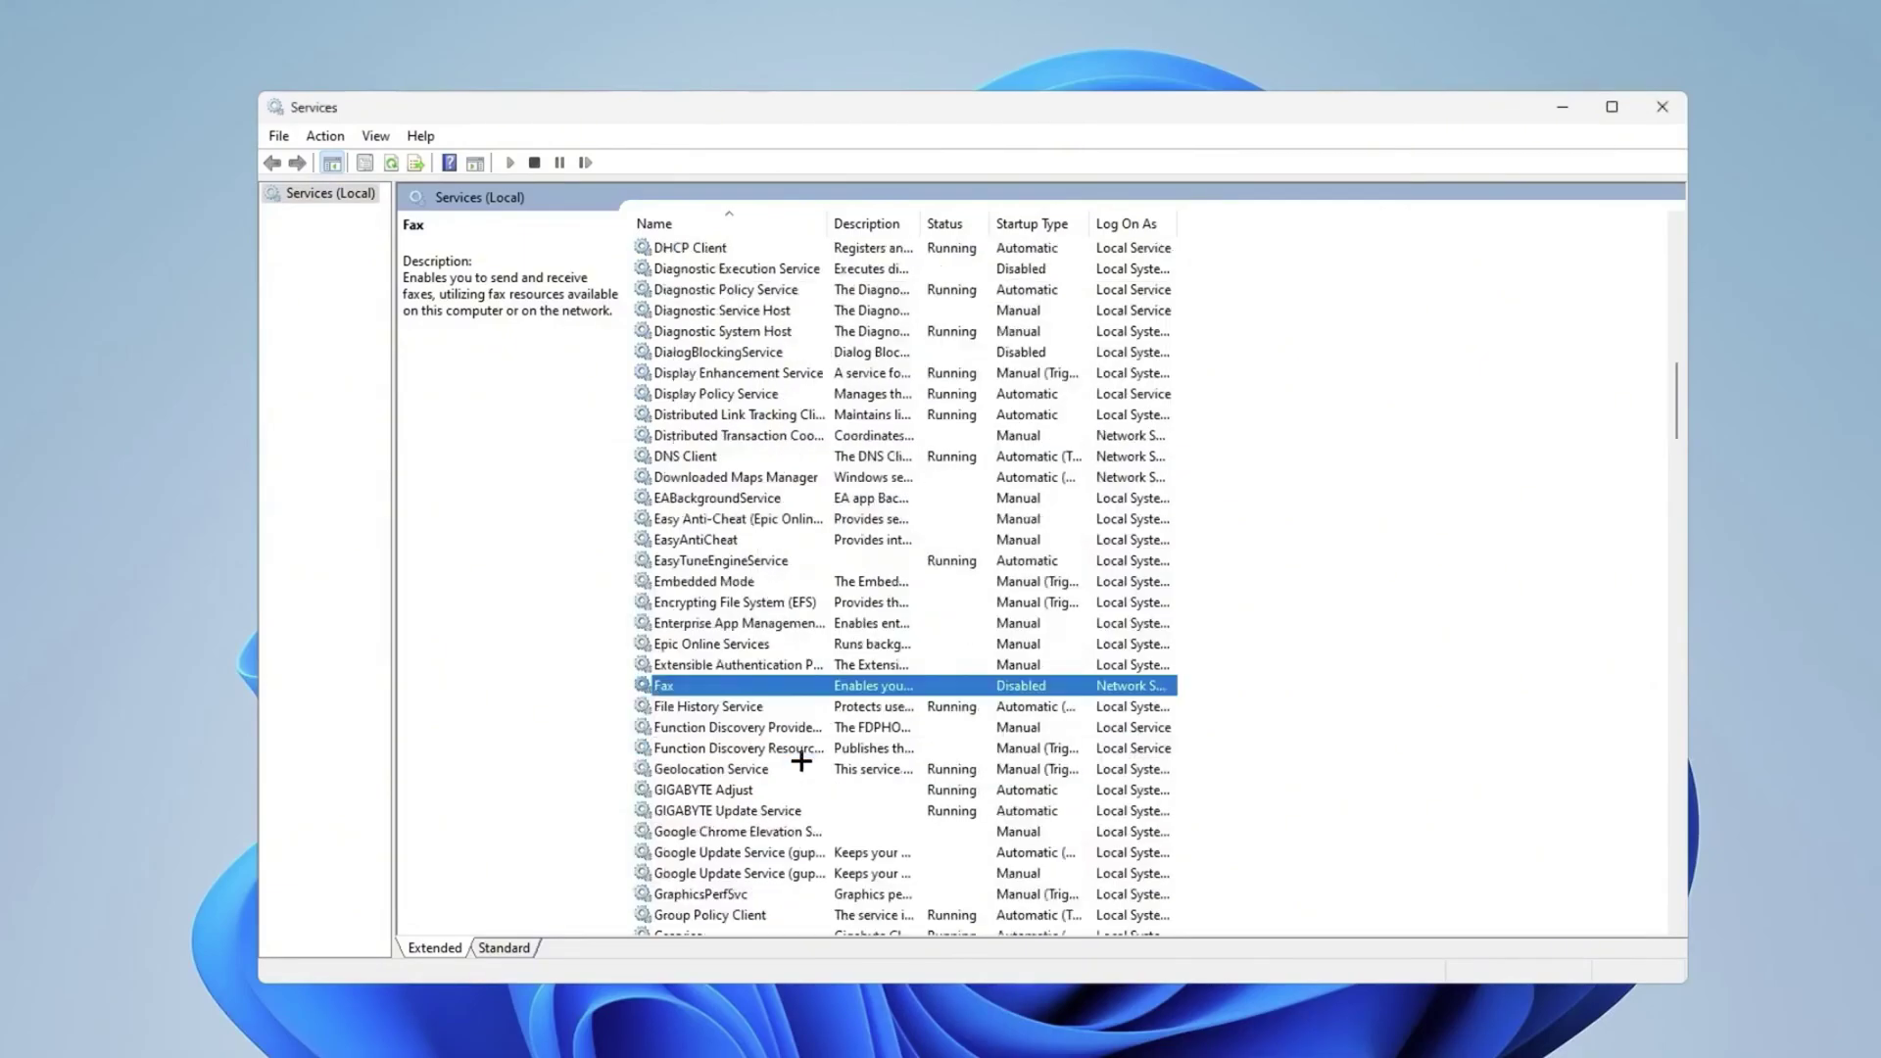
Change Parental Controls' startup type from Manual to Disabled in its Properties and apply
scroll(774, 760, down, 20)
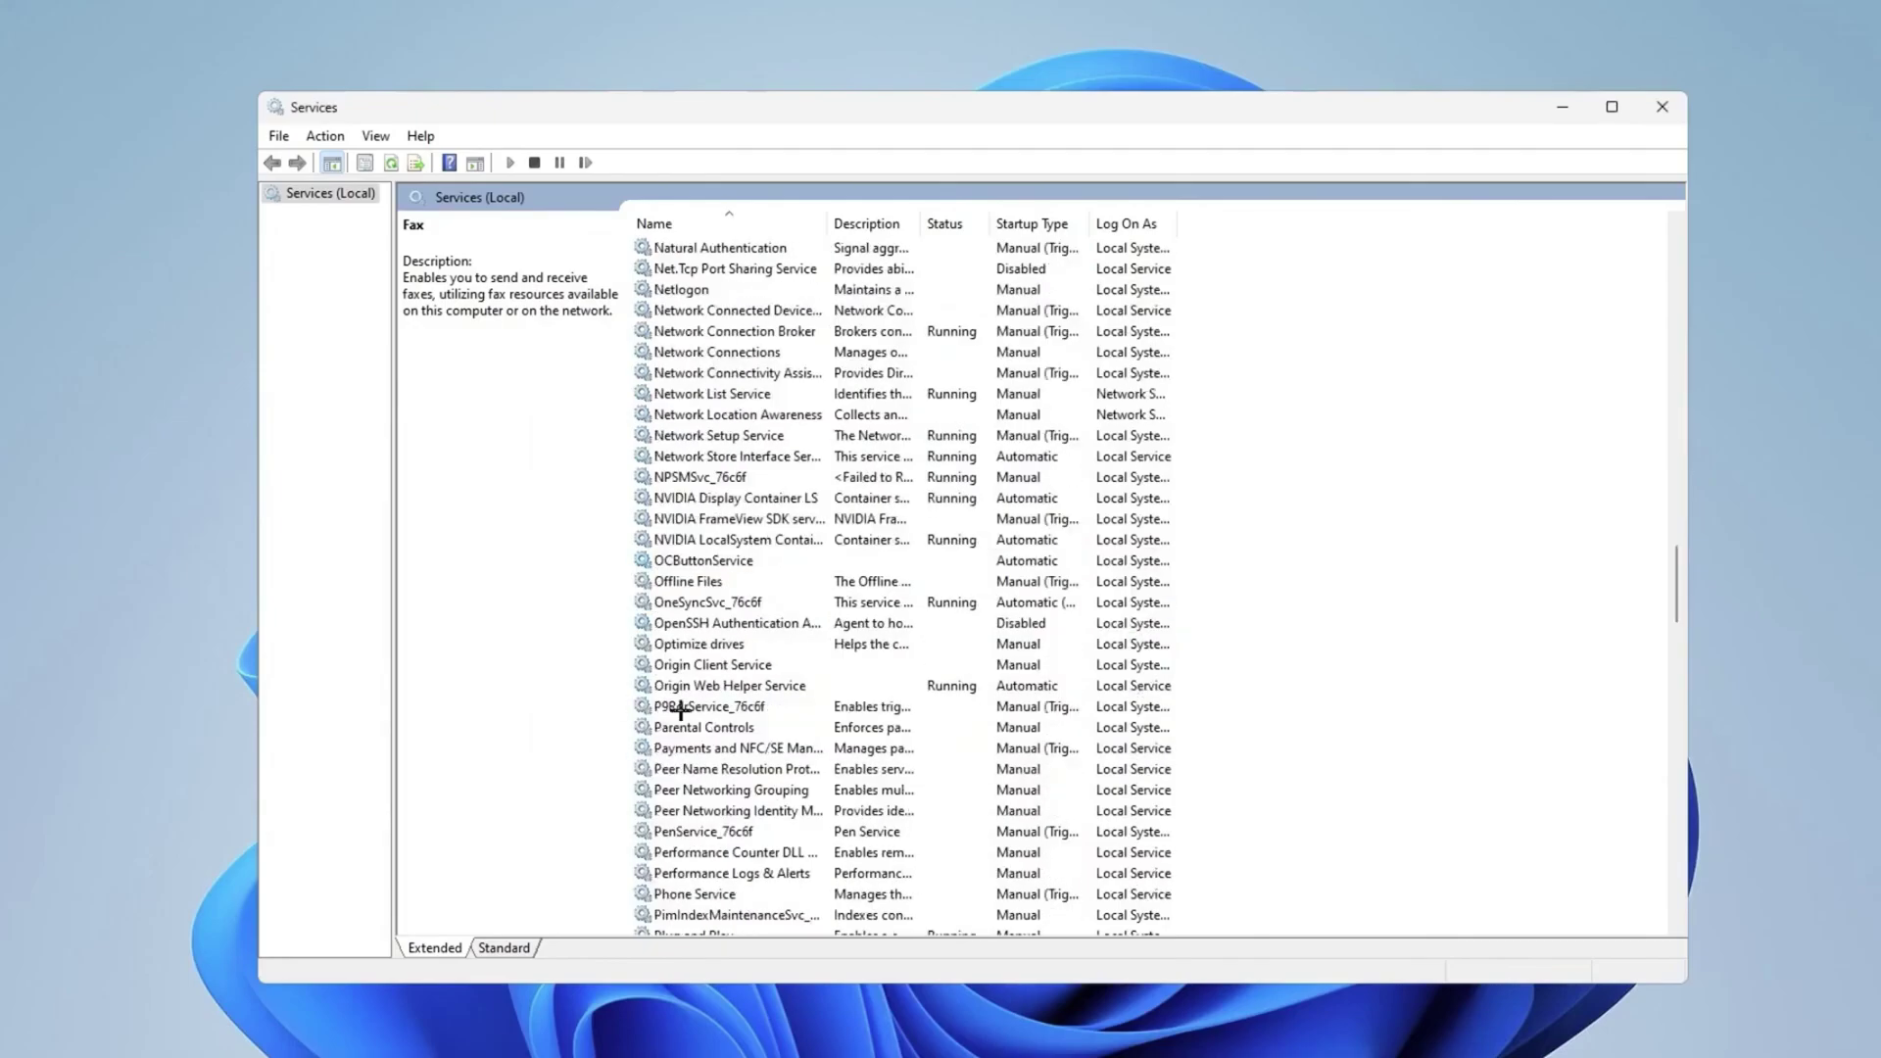
click(748, 727)
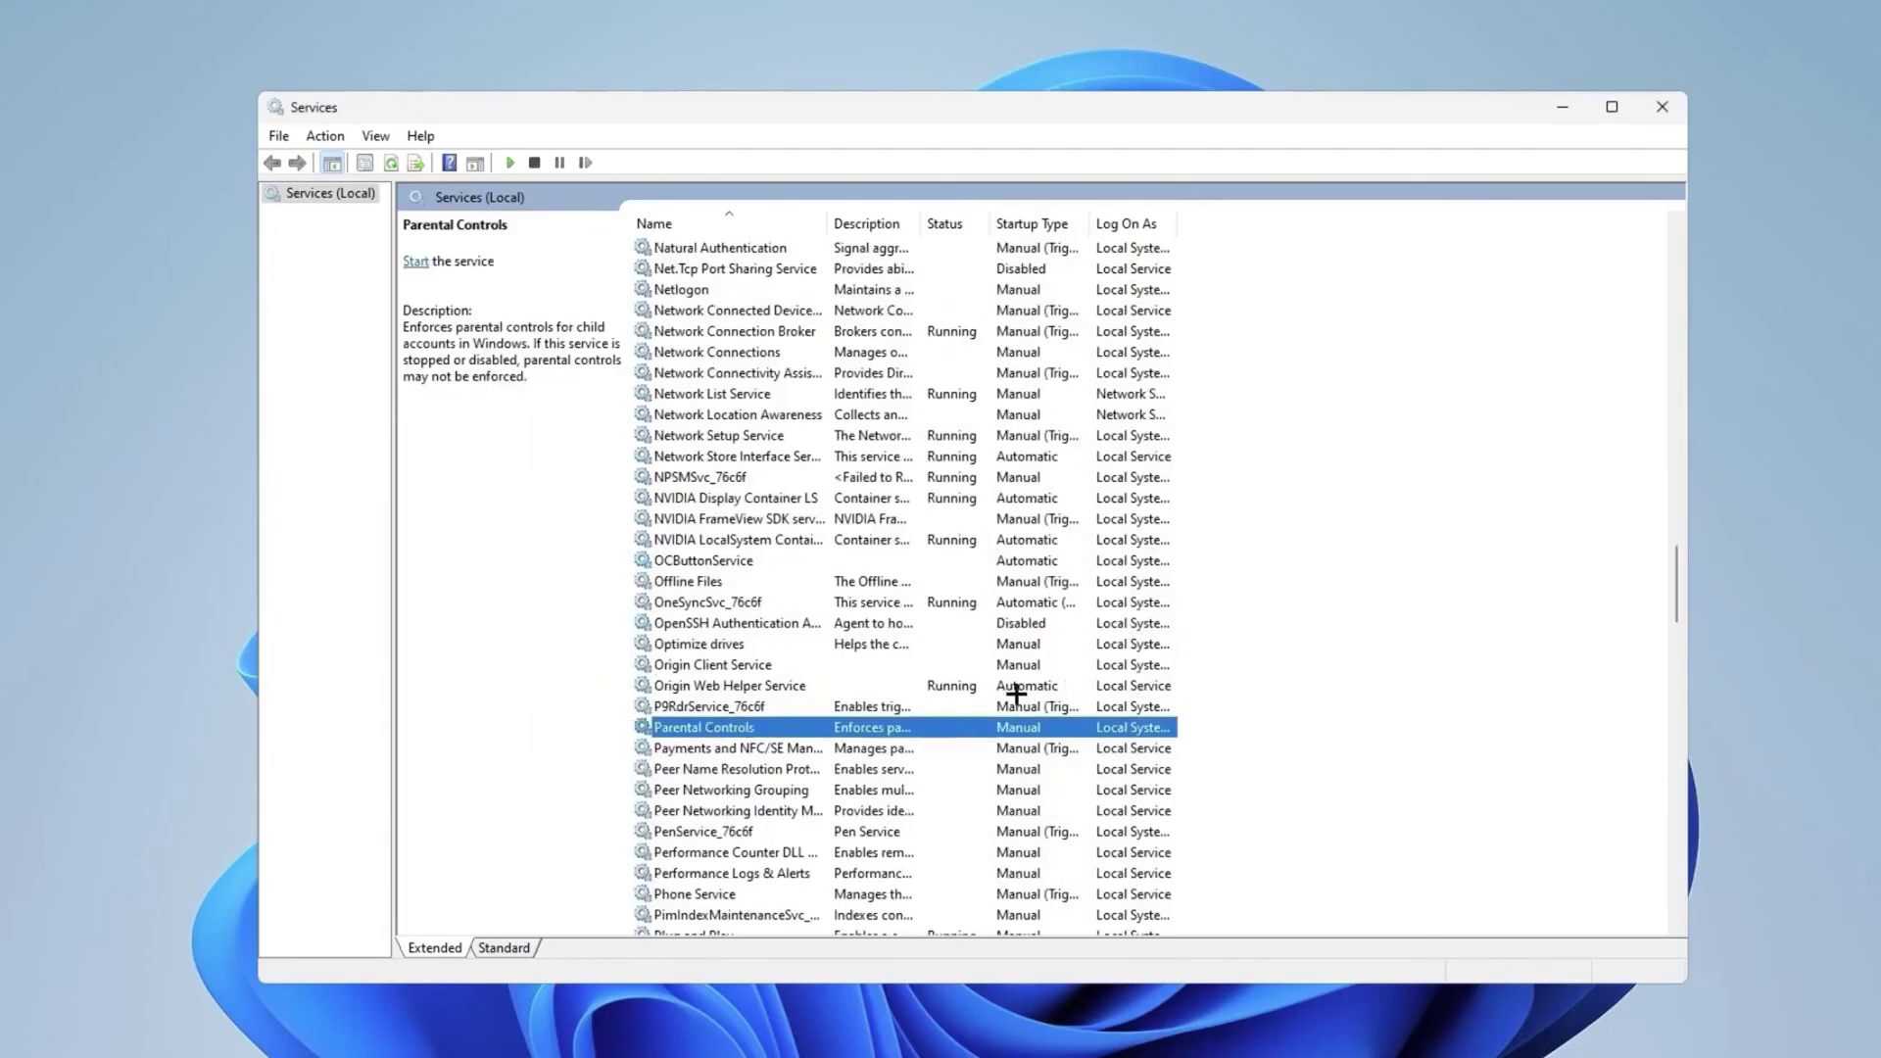
right_click(902, 730)
click(958, 948)
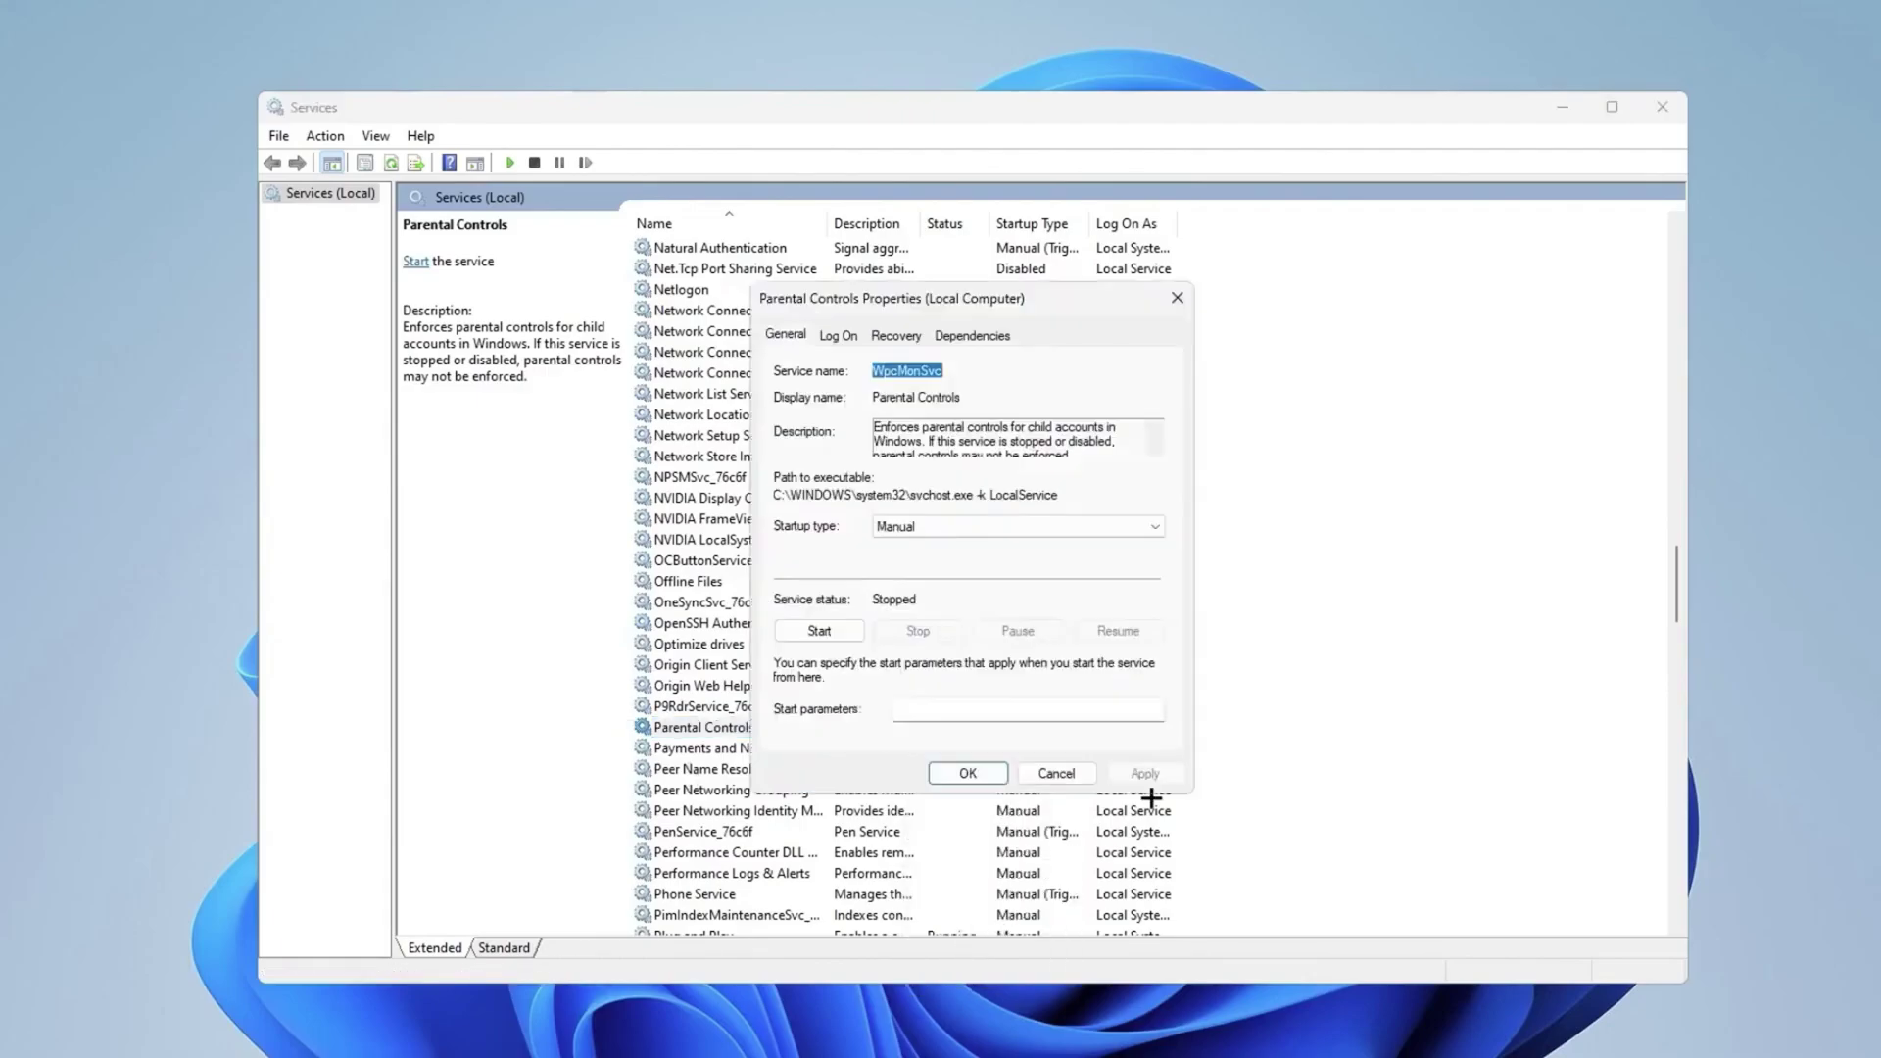
click(897, 529)
click(896, 589)
click(1145, 773)
click(968, 773)
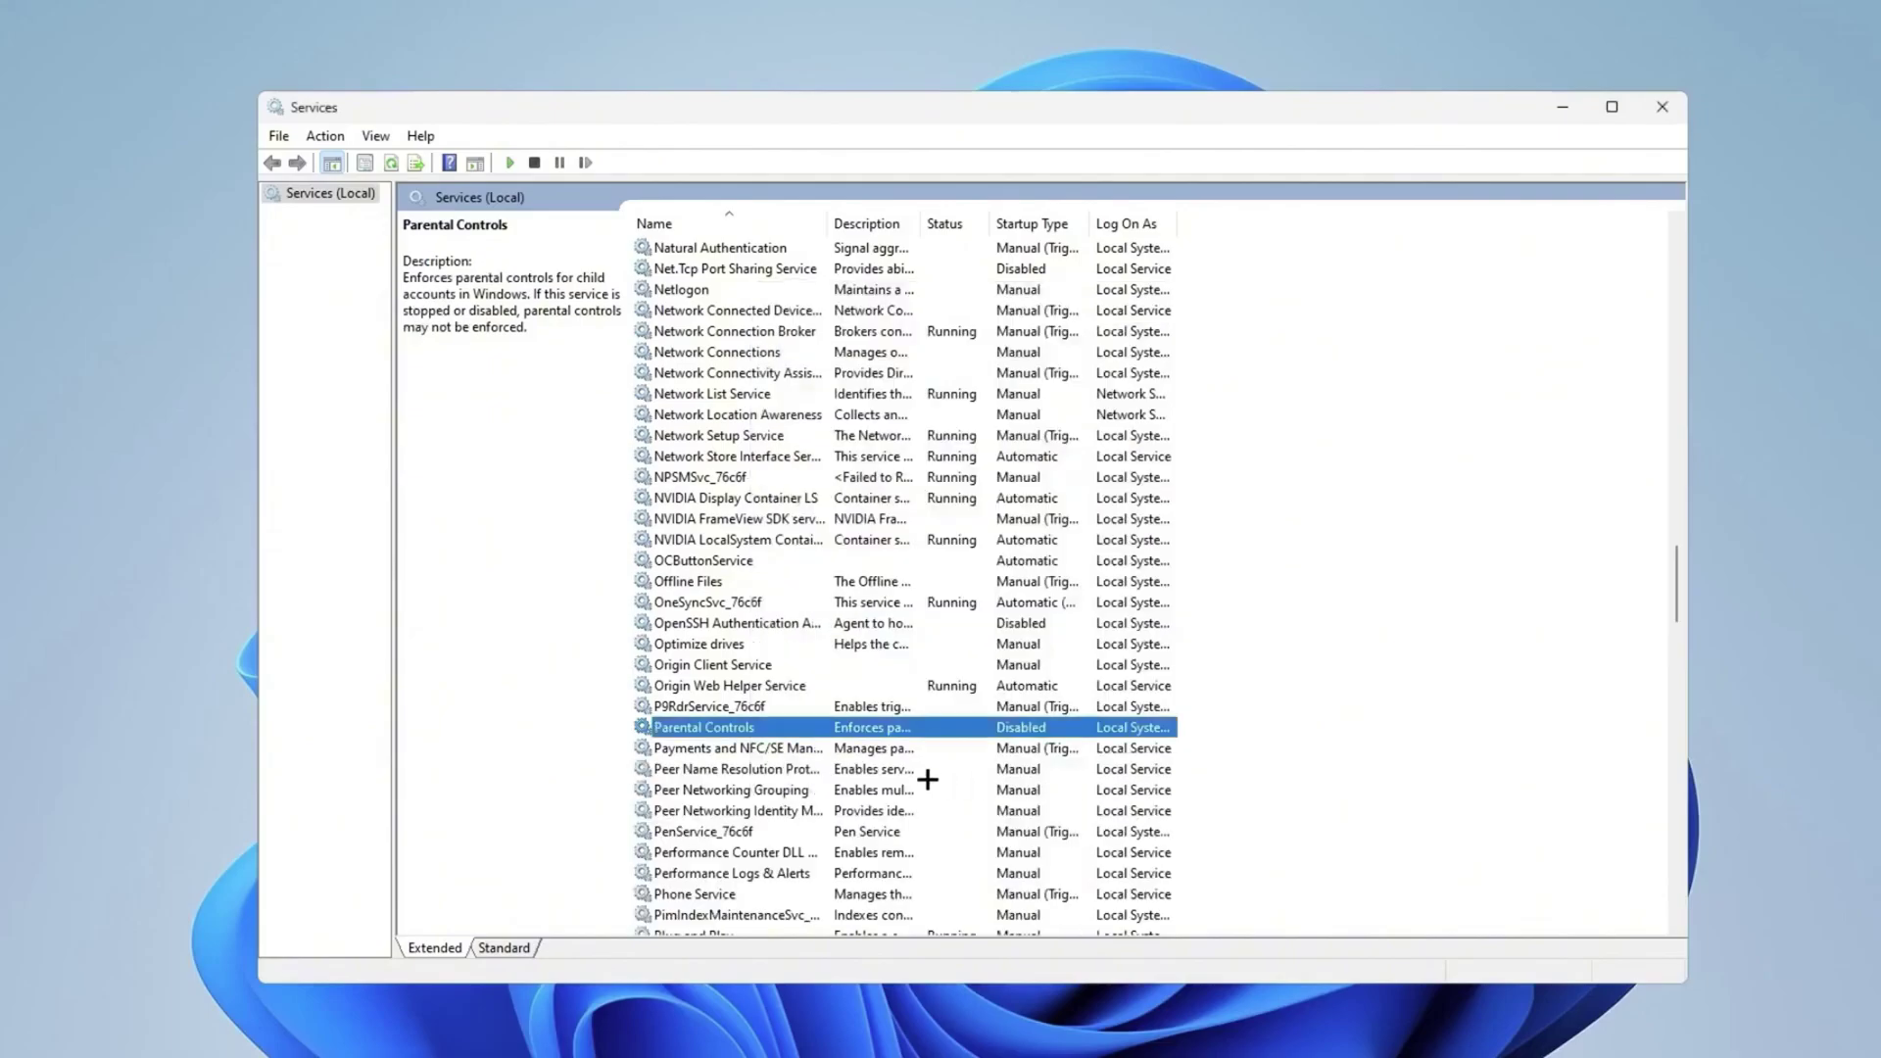
scroll(637, 799, down, 5)
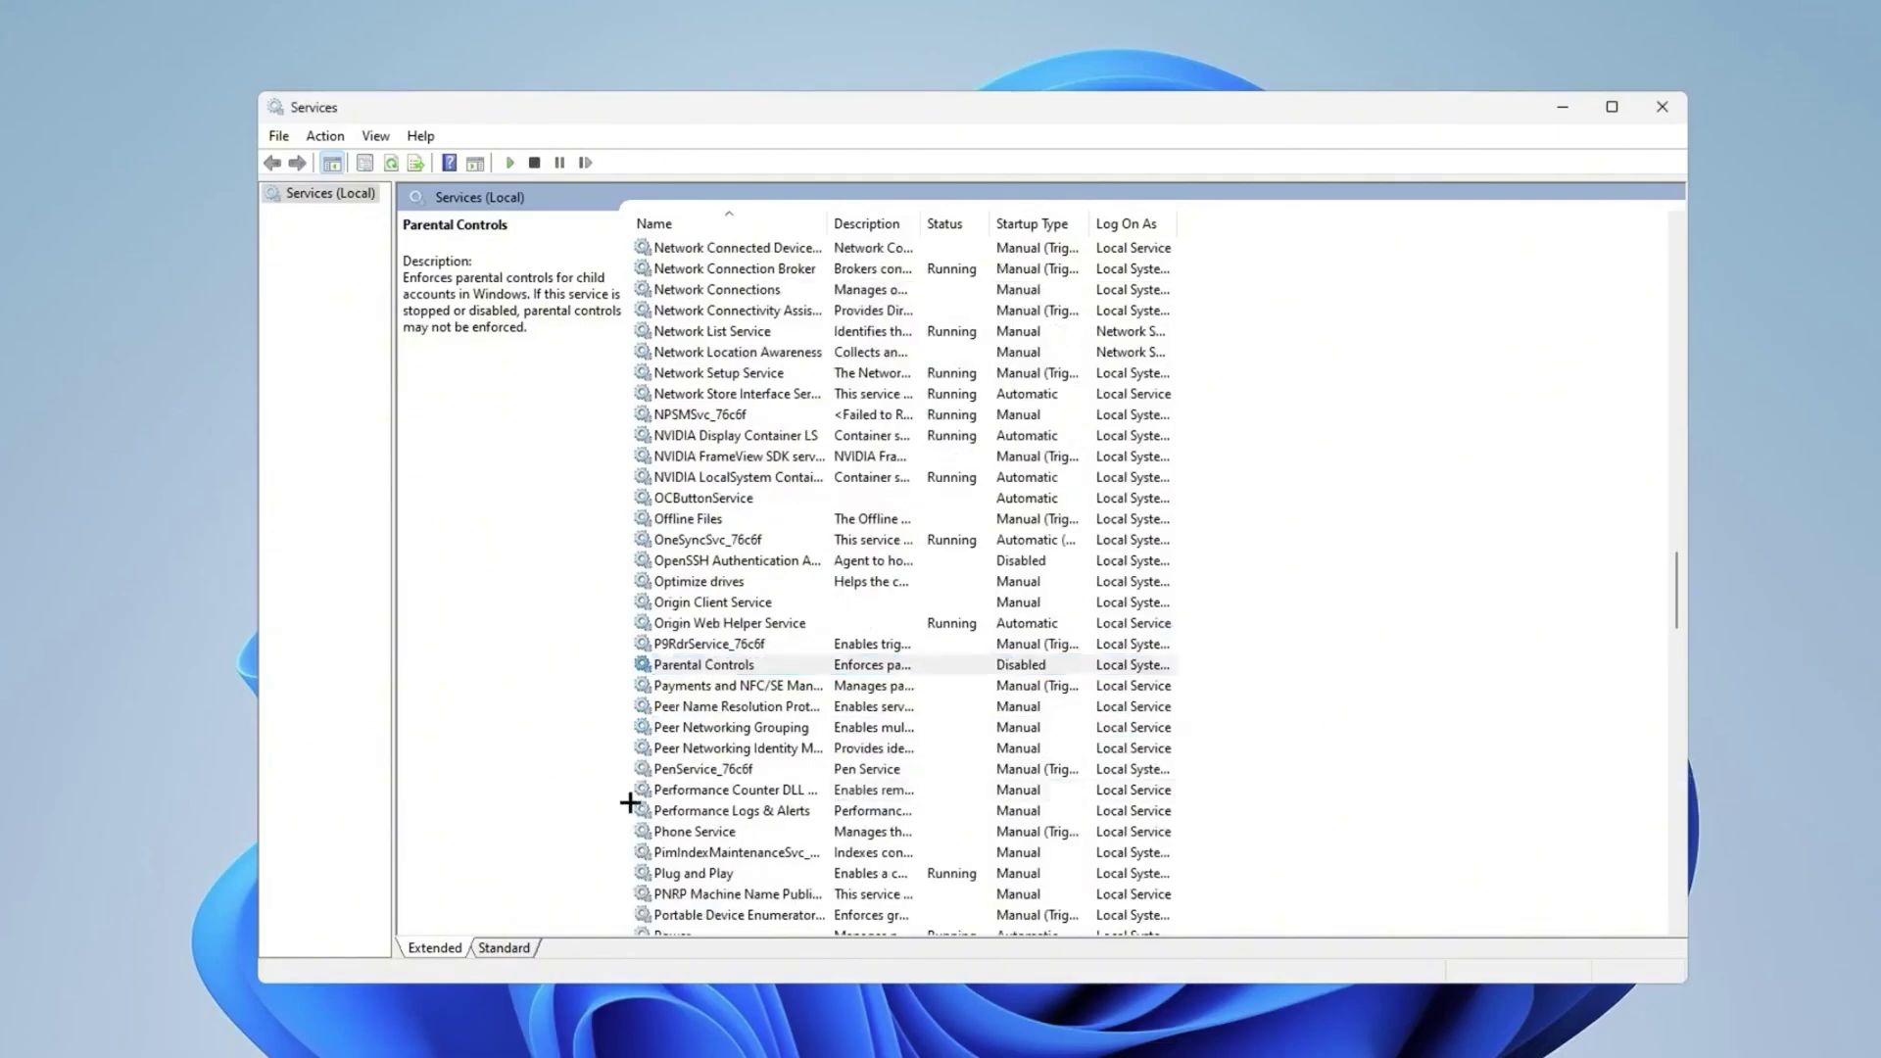
scroll(654, 786, down, 2)
scroll(693, 768, up, 9)
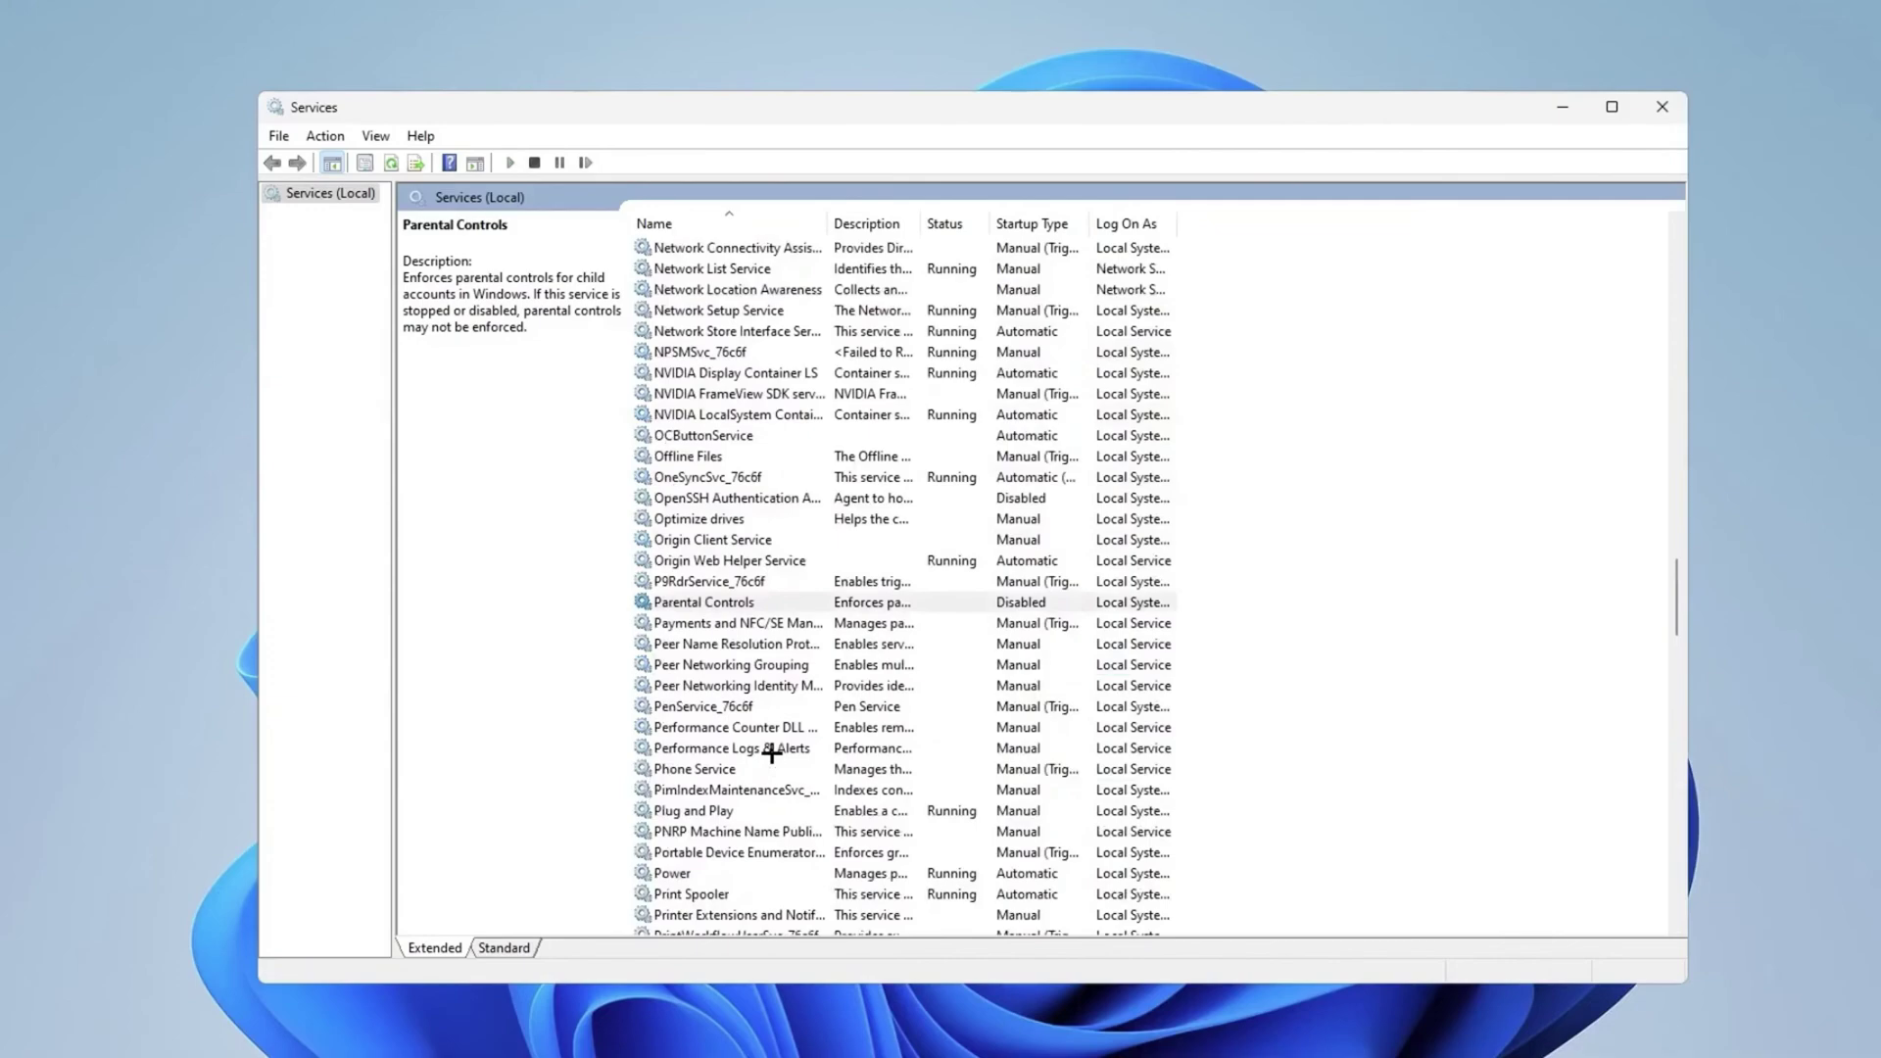